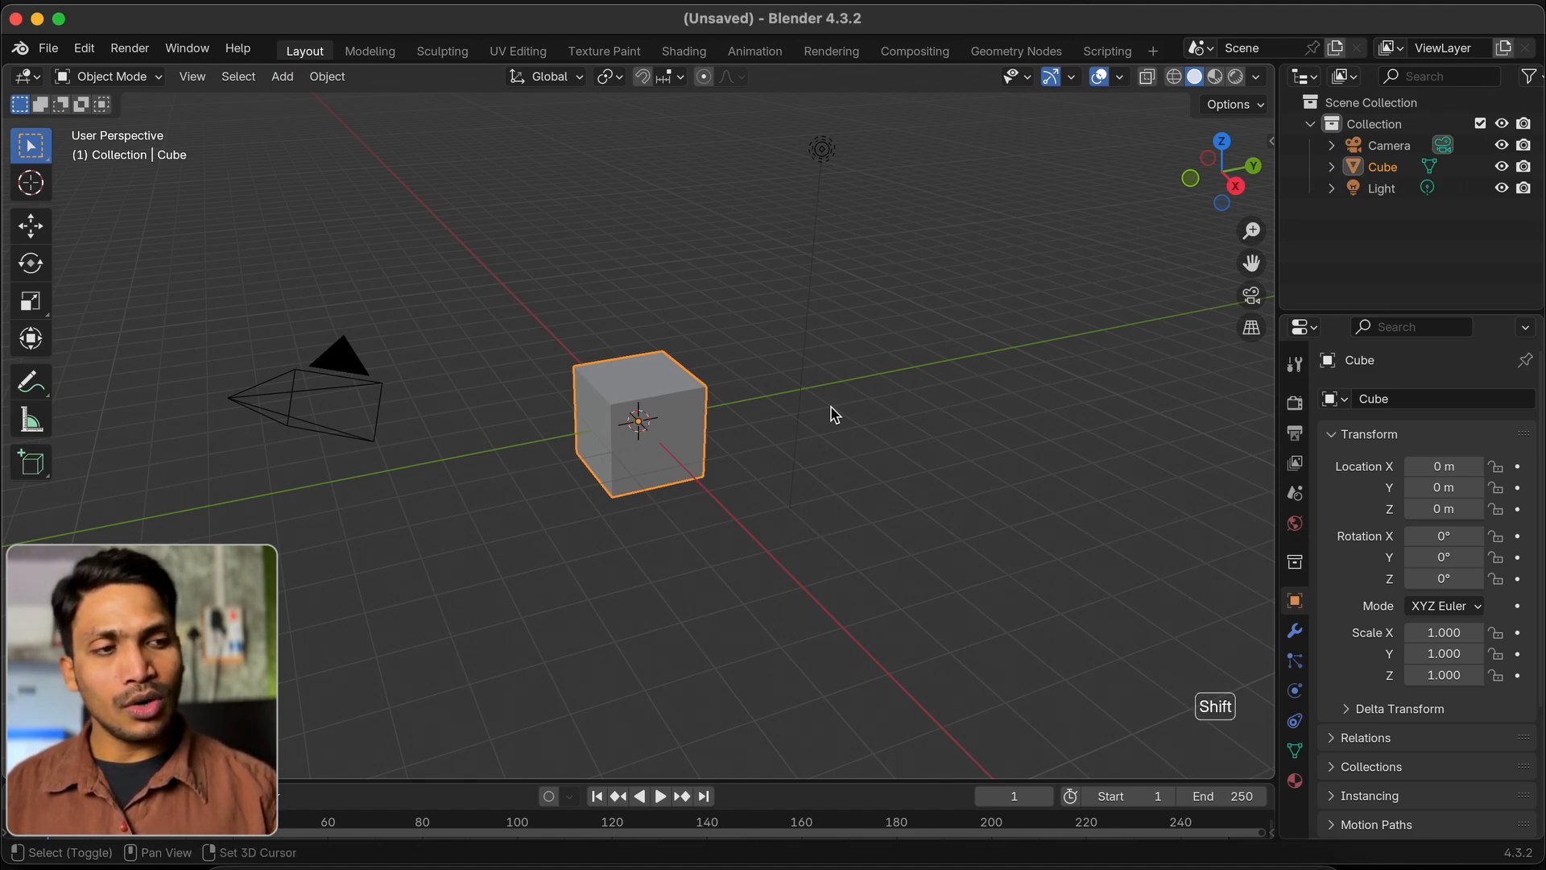
Step: Add an empty volume object to the scene
{"action": "key", "text": "shift+a"}
{"action": "mouse_move", "coordinate": [751, 520]}
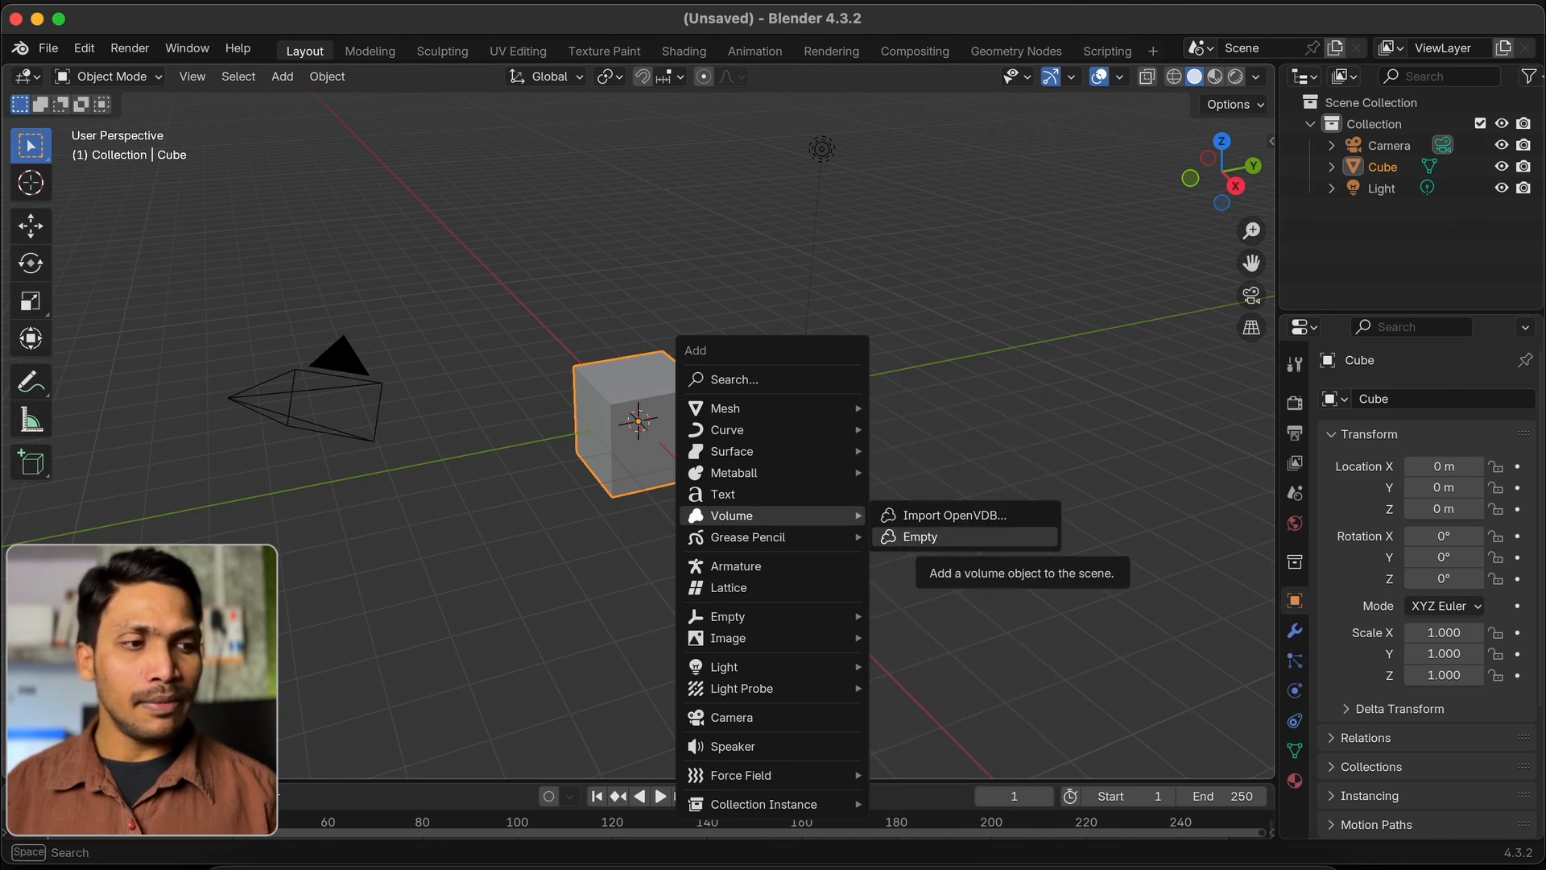
{"action": "left_click", "coordinate": [942, 537]}
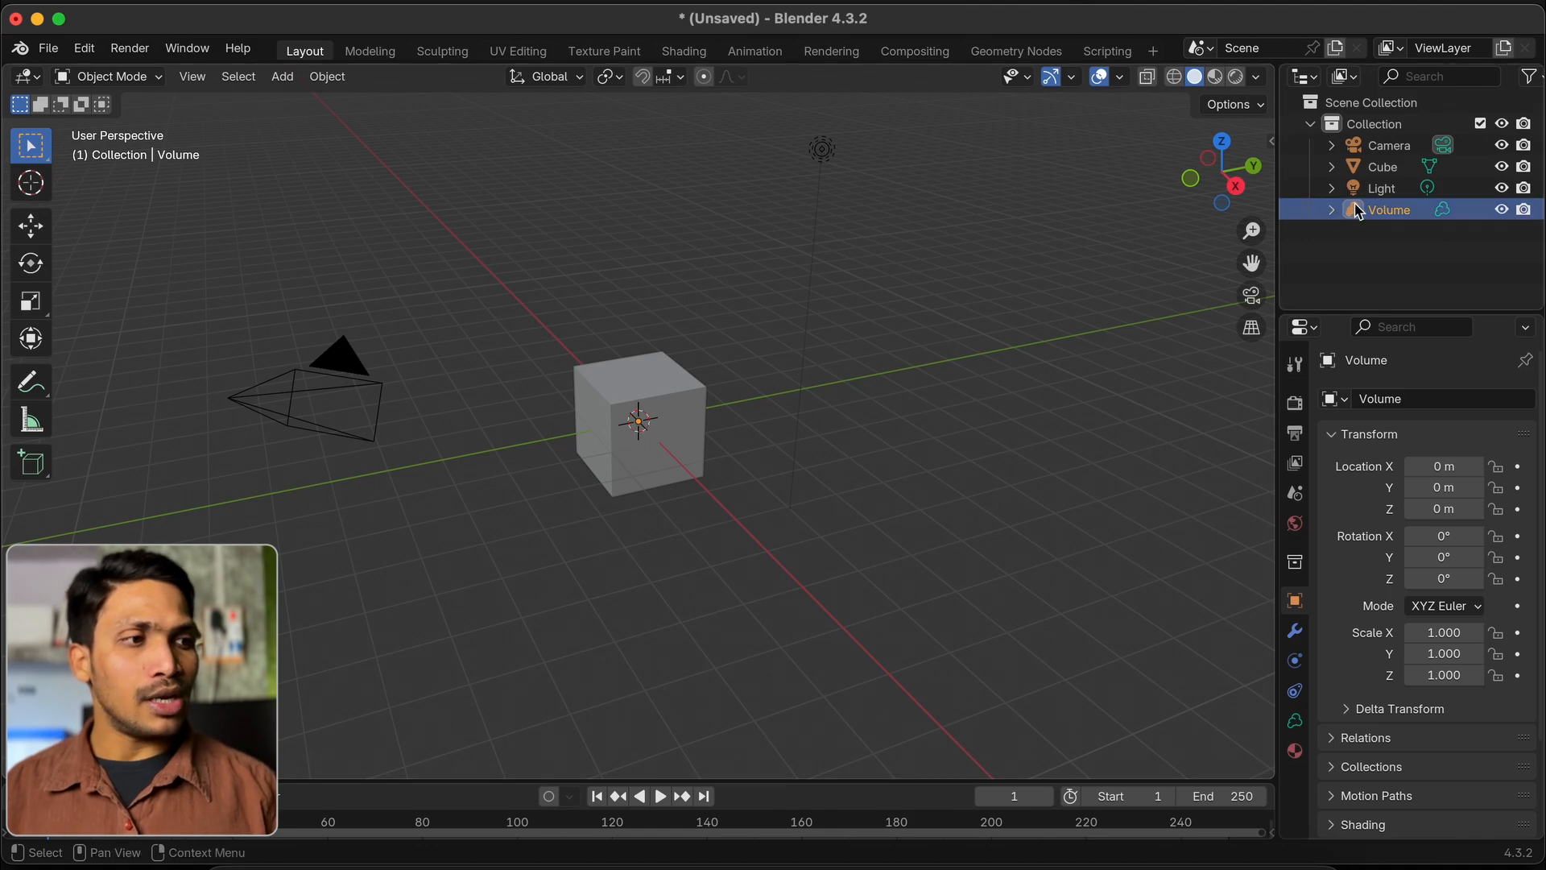
Step: Add a Mesh to Volume modifier to the empty volume object
{"action": "left_click", "coordinate": [1295, 660]}
{"action": "left_click", "coordinate": [1298, 636]}
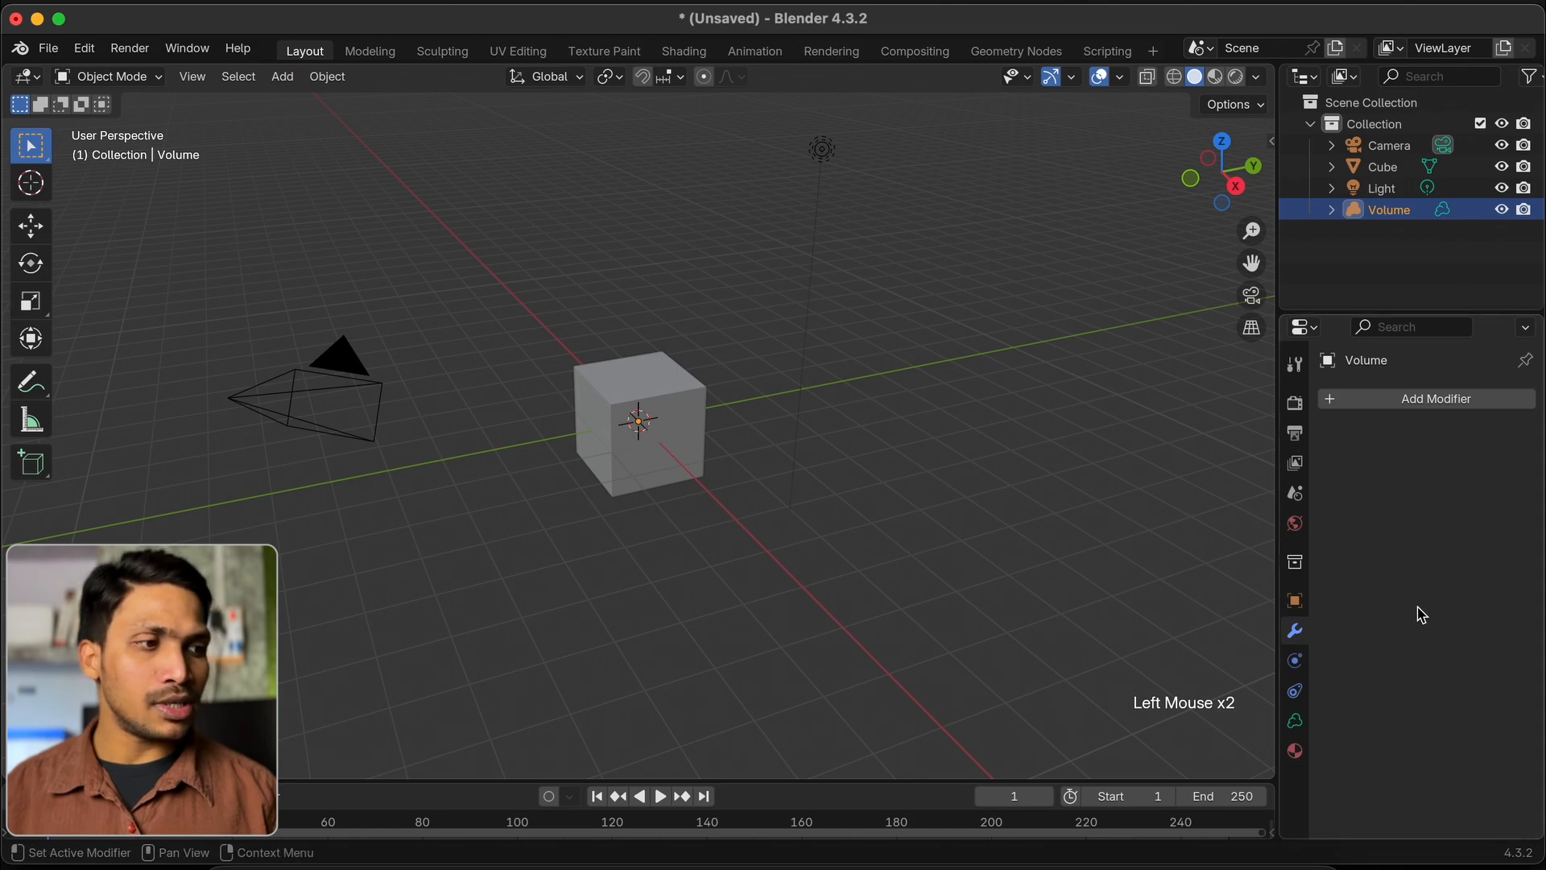
{"action": "left_click", "coordinate": [1459, 401]}
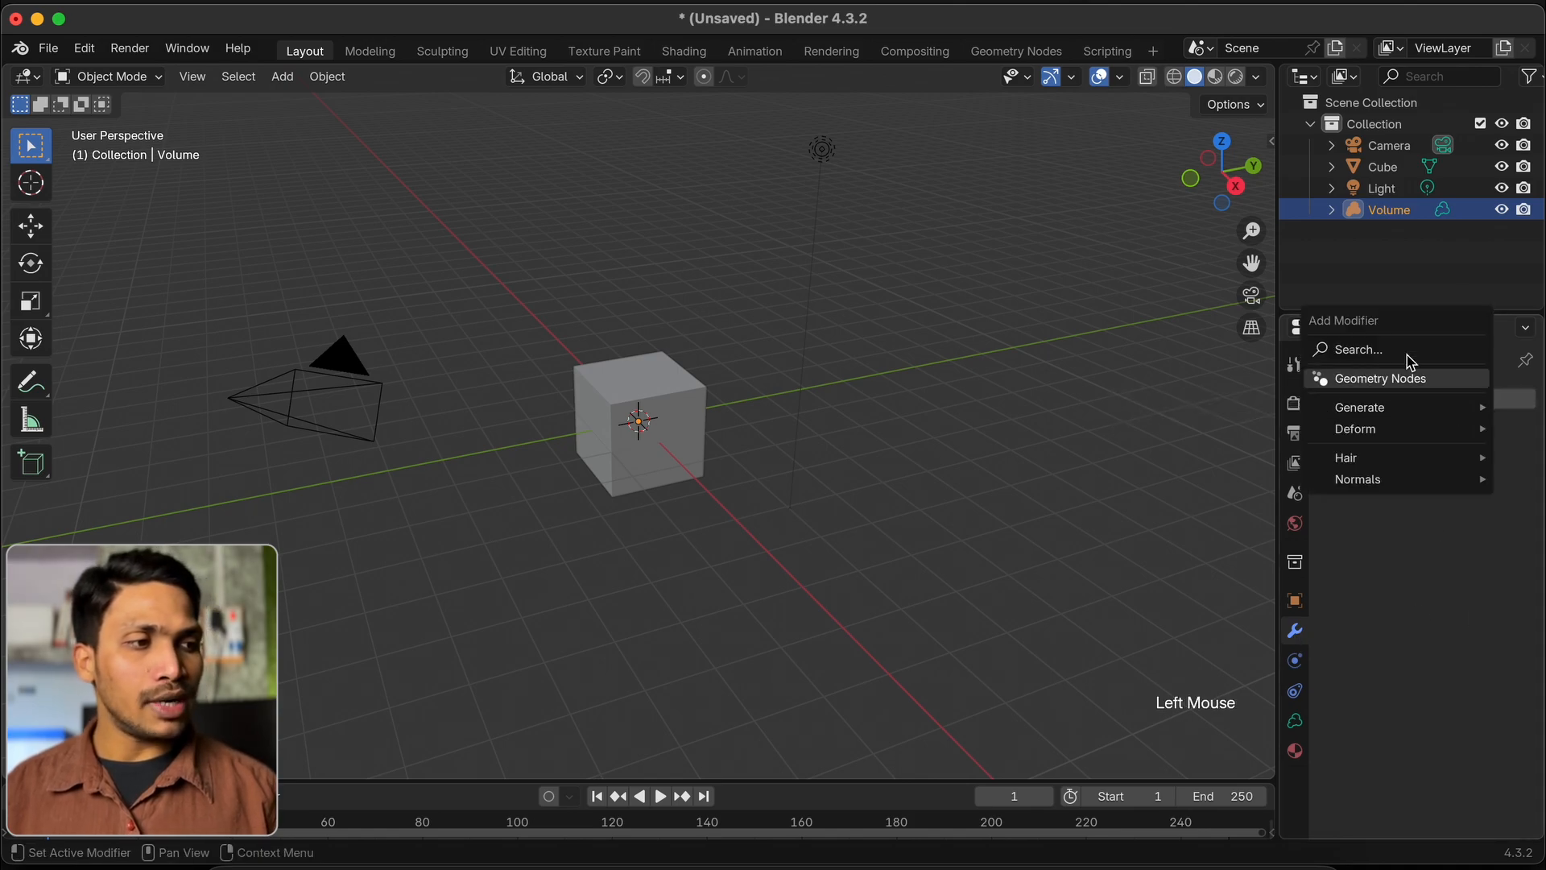
{"action": "mouse_move", "coordinate": [1386, 412]}
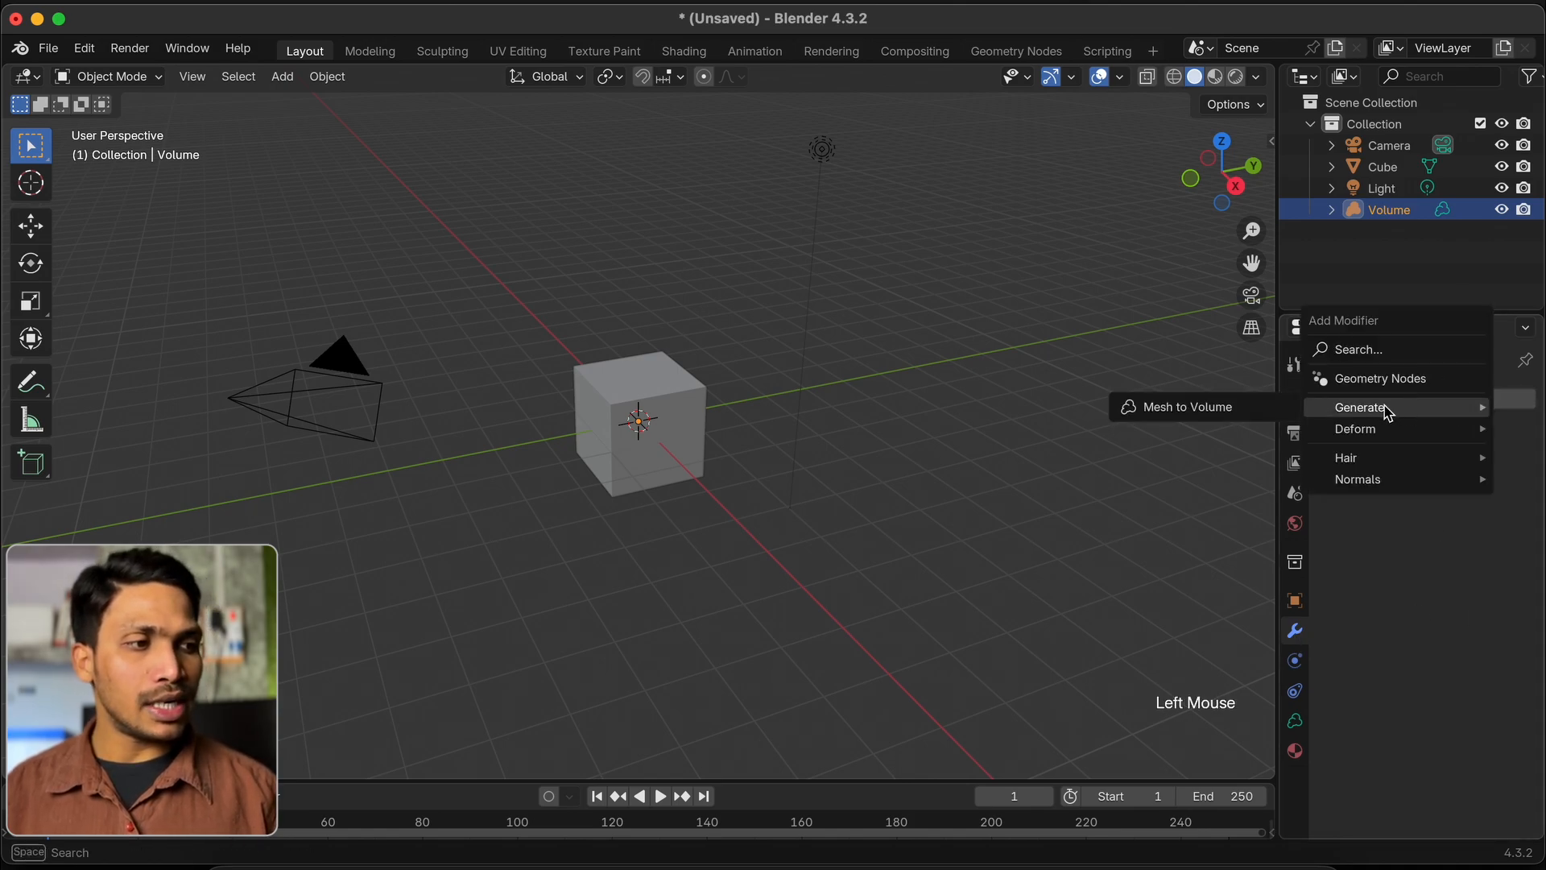
{"action": "left_click", "coordinate": [1259, 412]}
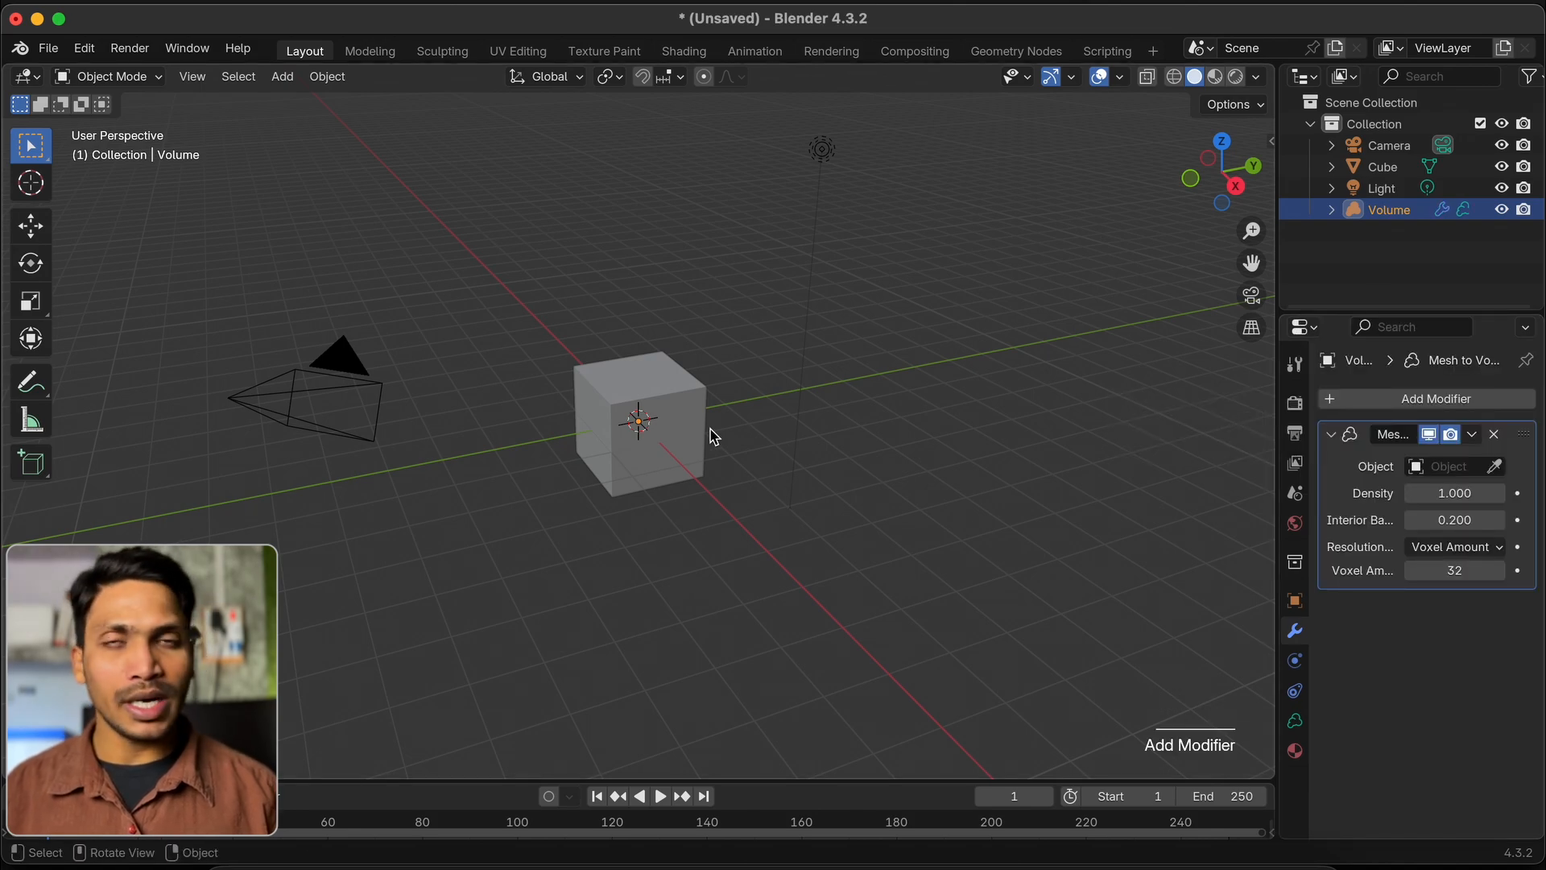
Step: Pick the cube as the Mesh to Volume modifier's source object and hide the cube in the viewport
{"action": "left_click", "coordinate": [1494, 469]}
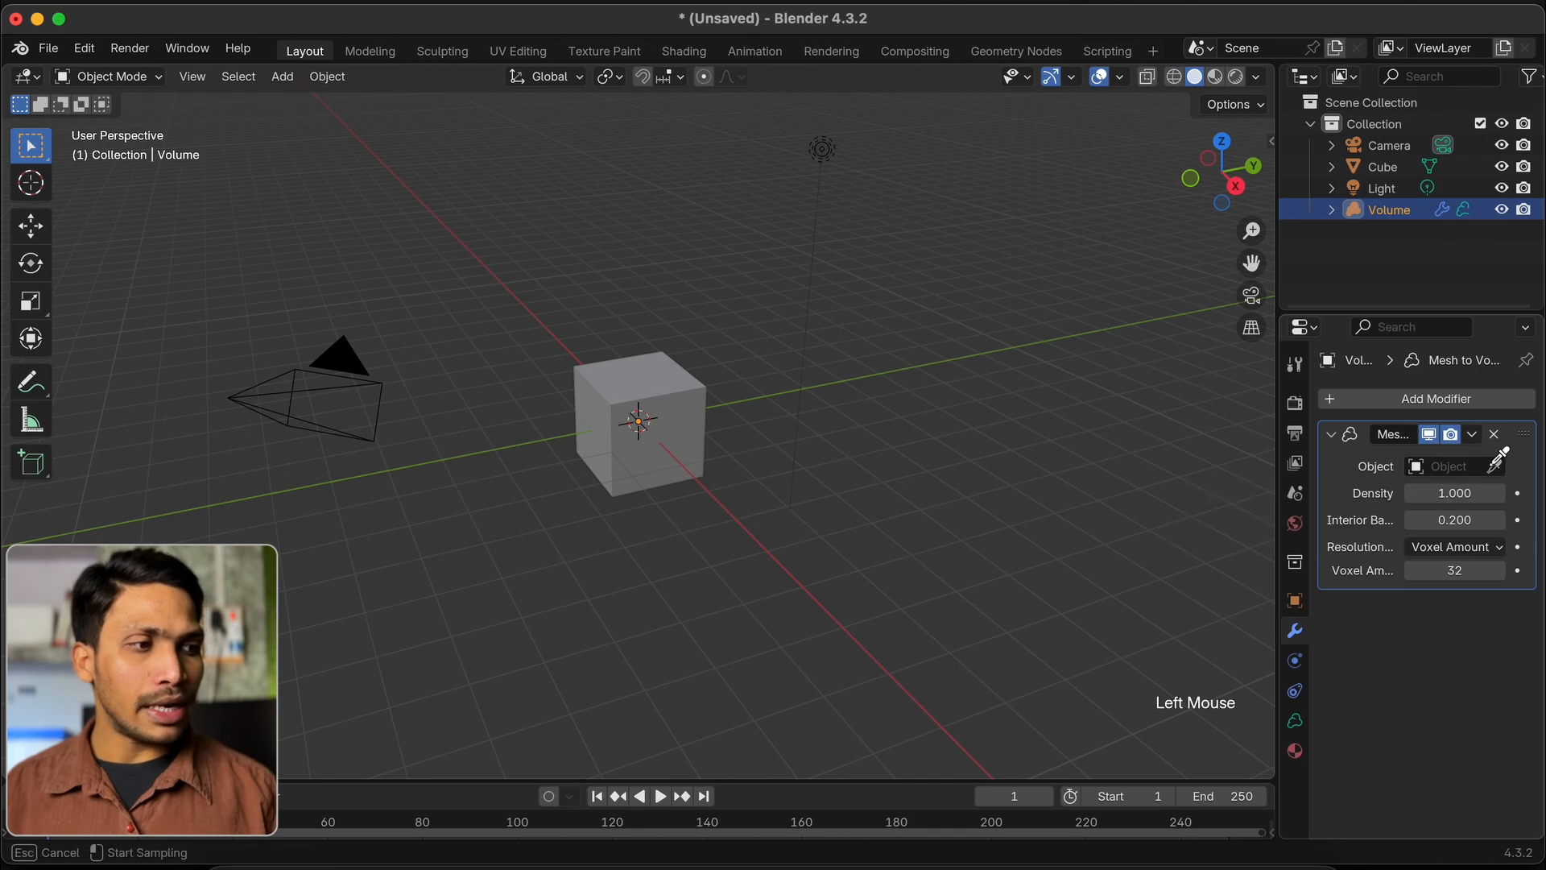
{"action": "left_click", "coordinate": [643, 388]}
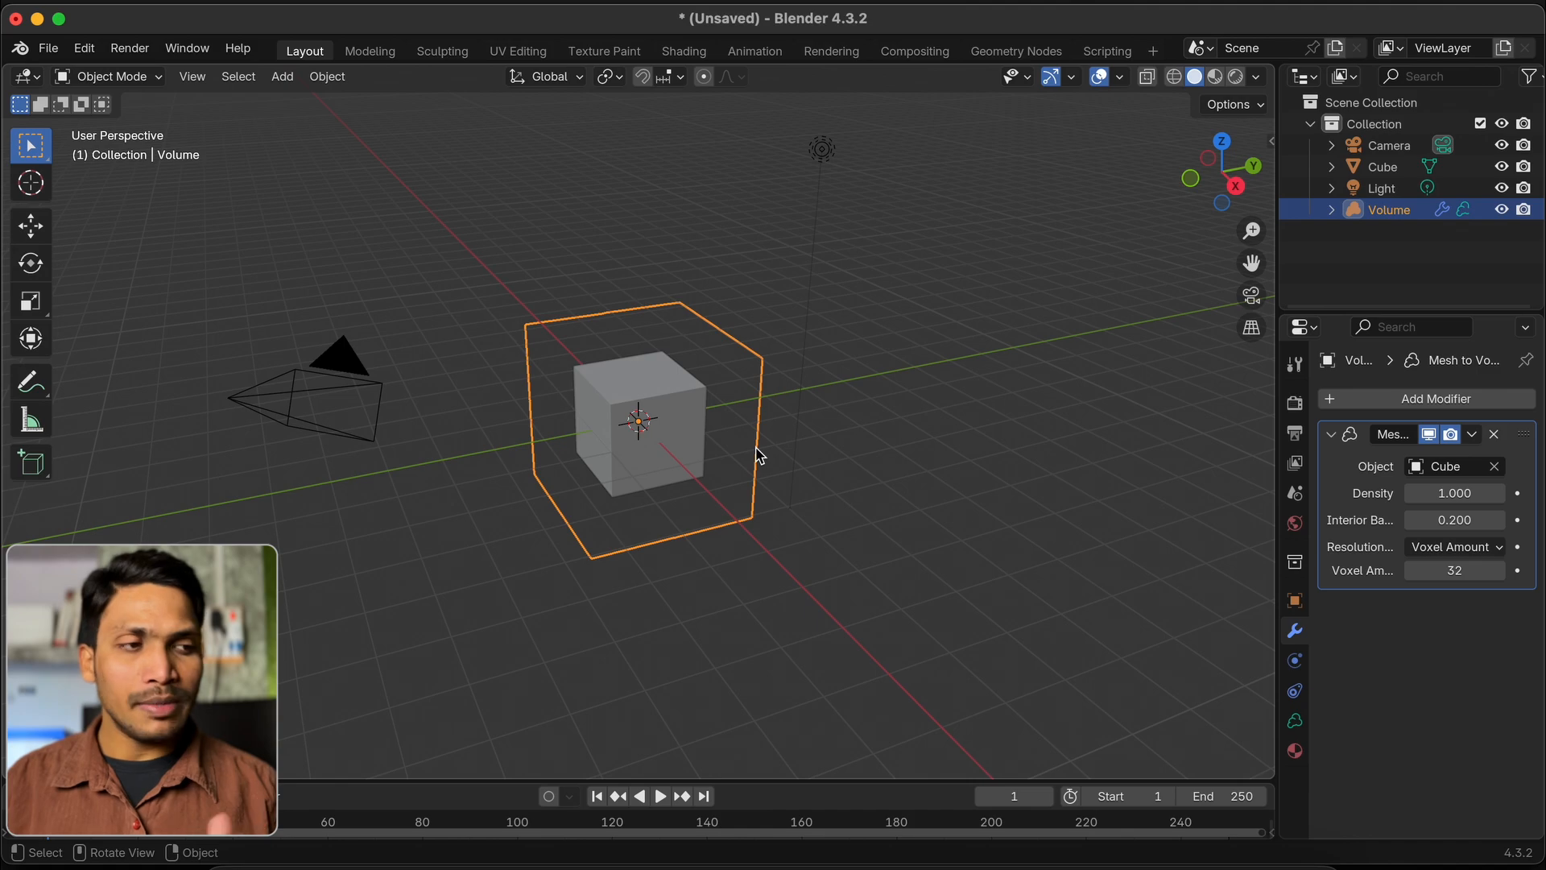
{"action": "left_click", "coordinate": [1503, 167]}
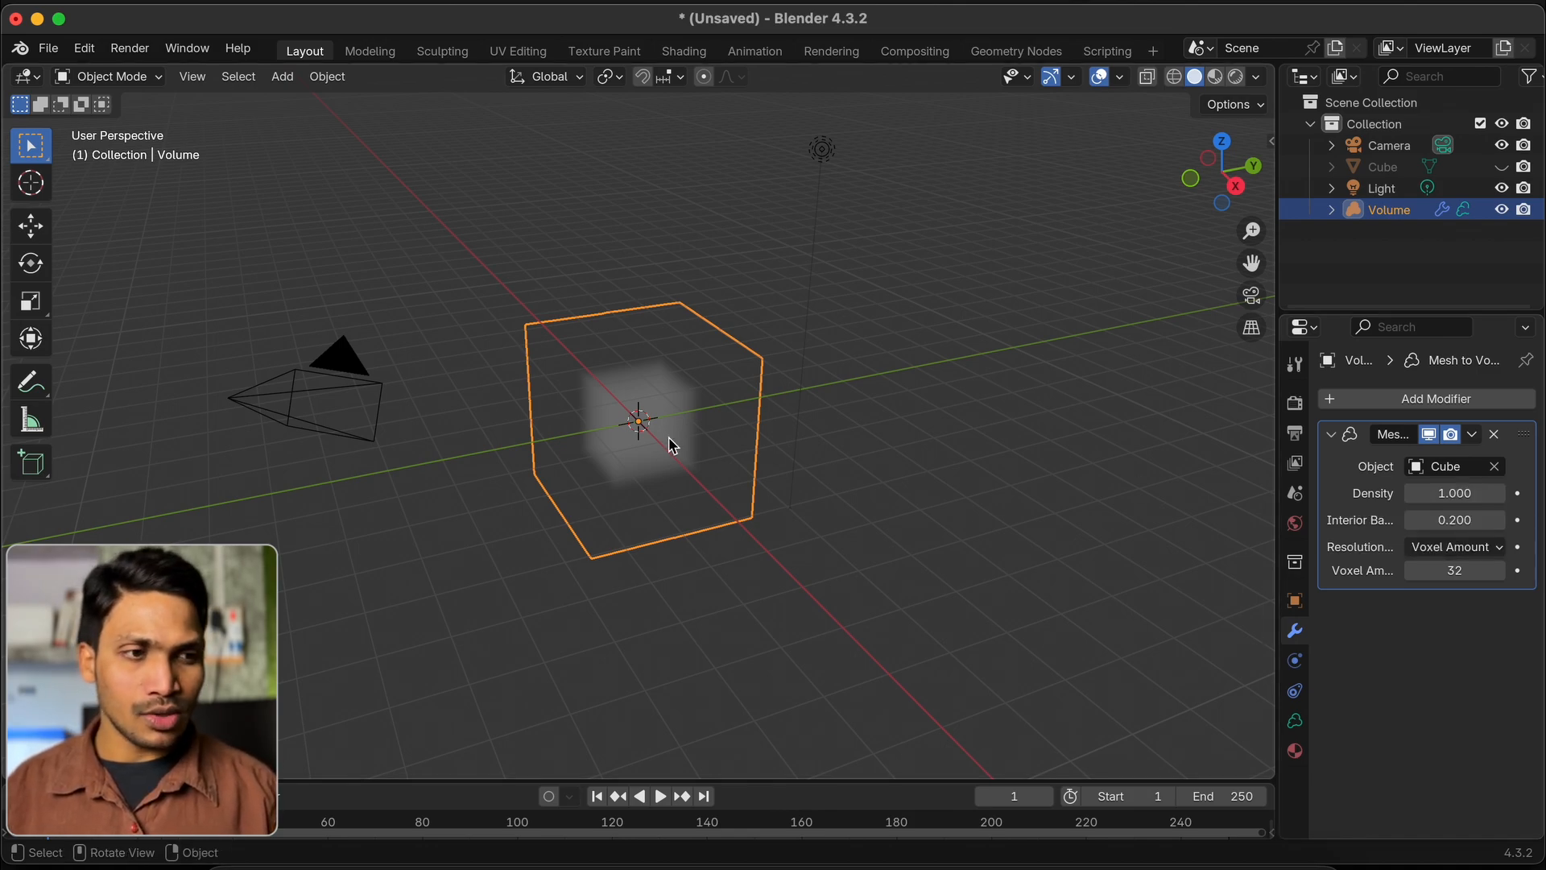
Step: Keep the Mesh to Volume resolution mode on Voxel Amount and set the voxel amount to 100
{"action": "left_click", "coordinate": [1441, 548]}
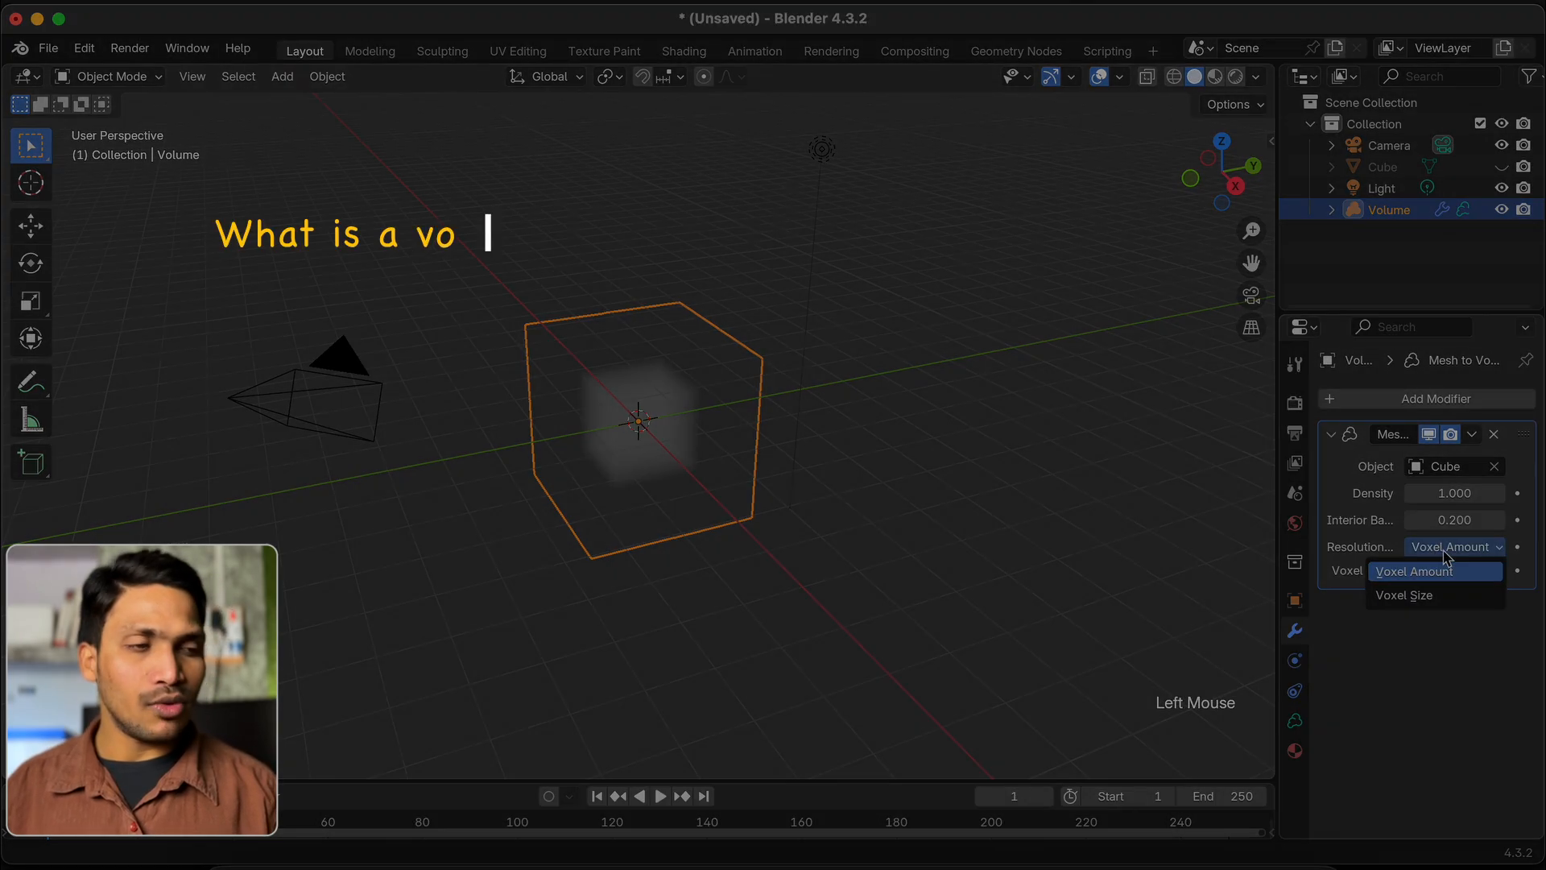
{"action": "left_click", "coordinate": [1446, 561]}
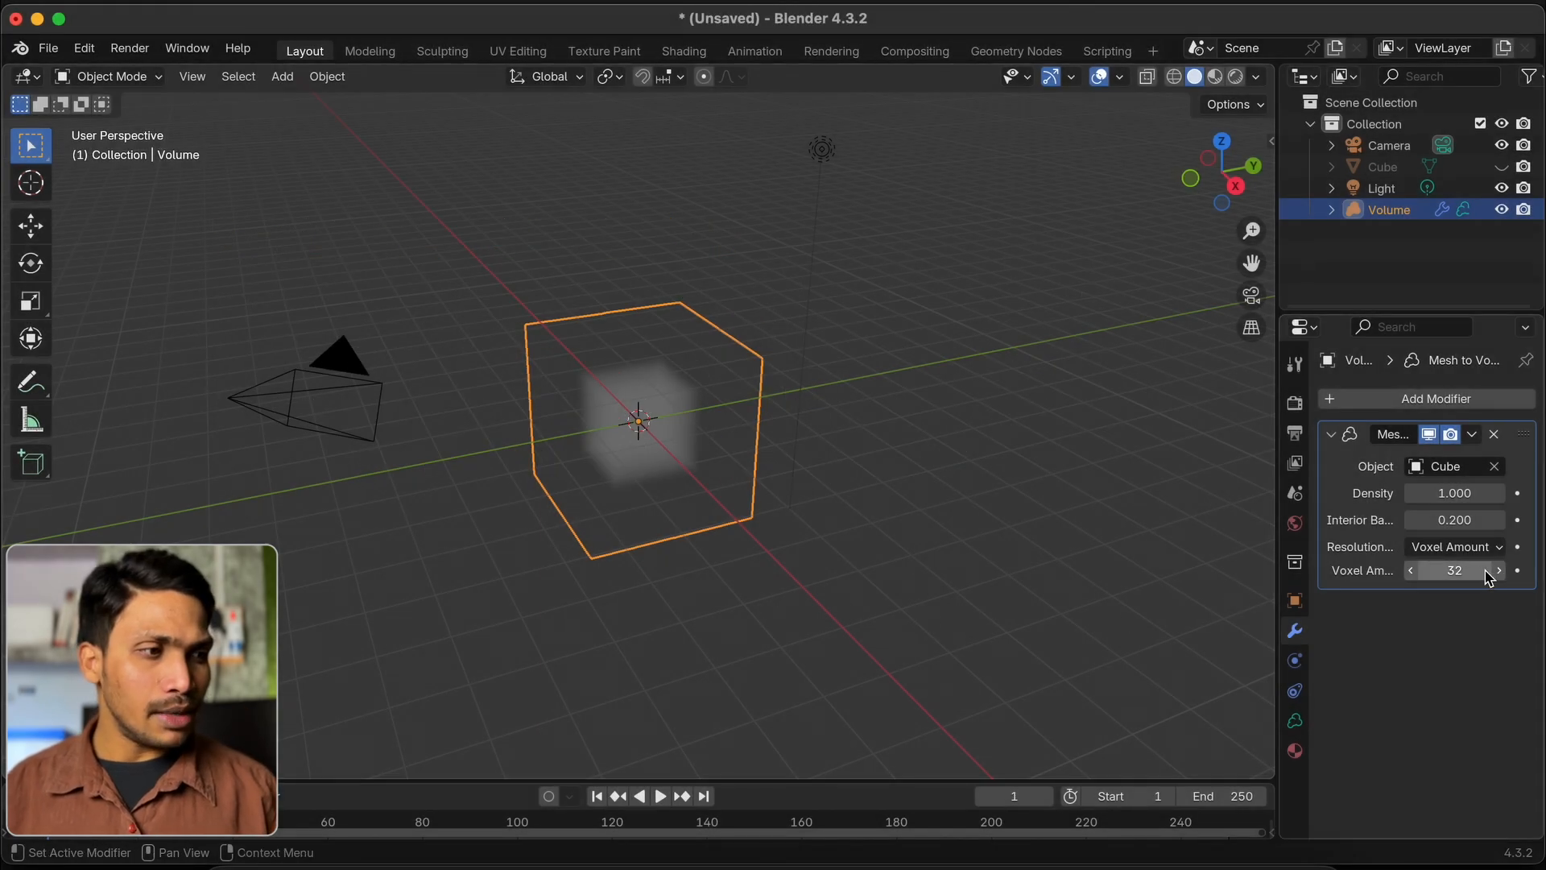
{"action": "left_click", "coordinate": [1480, 575]}
{"action": "type", "text": "100"}
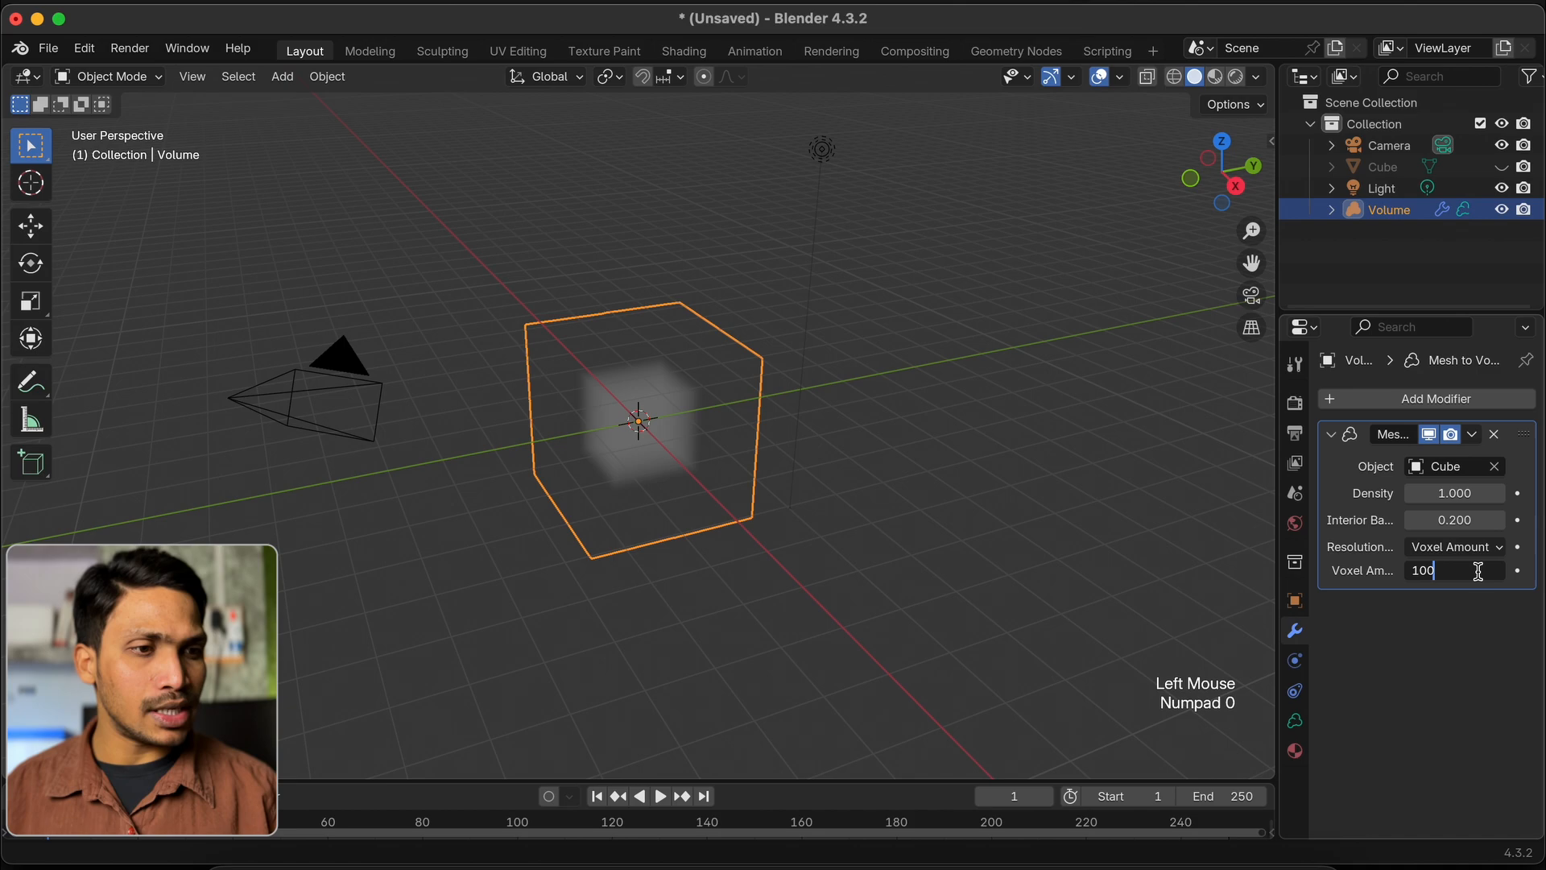
{"action": "key", "text": "Return"}
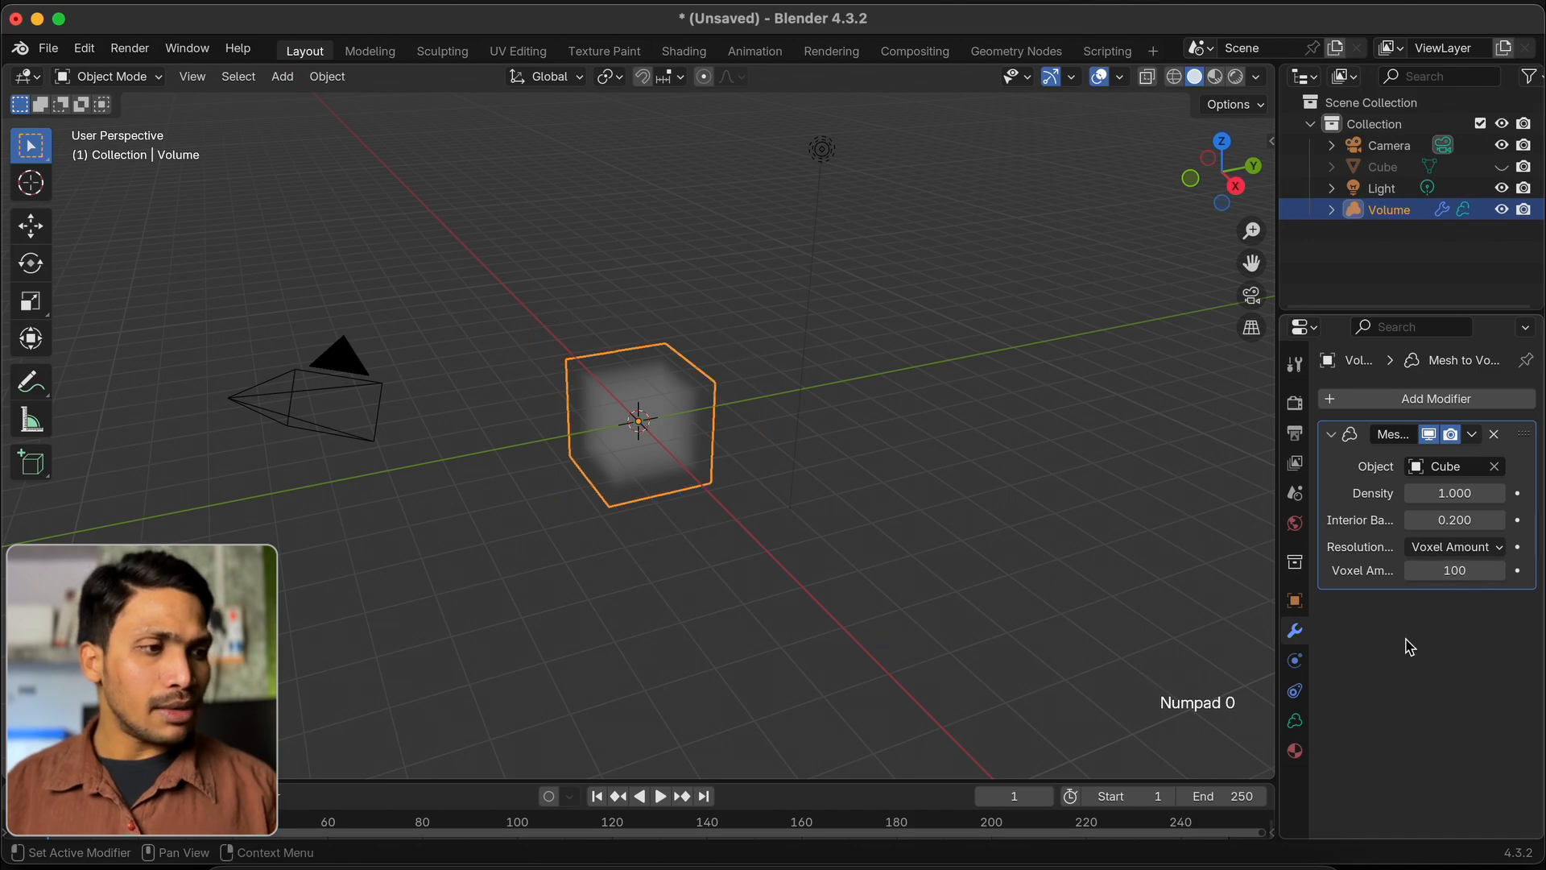
Step: Add a Volume Displace modifier to the volume object
{"action": "left_click", "coordinate": [1438, 400]}
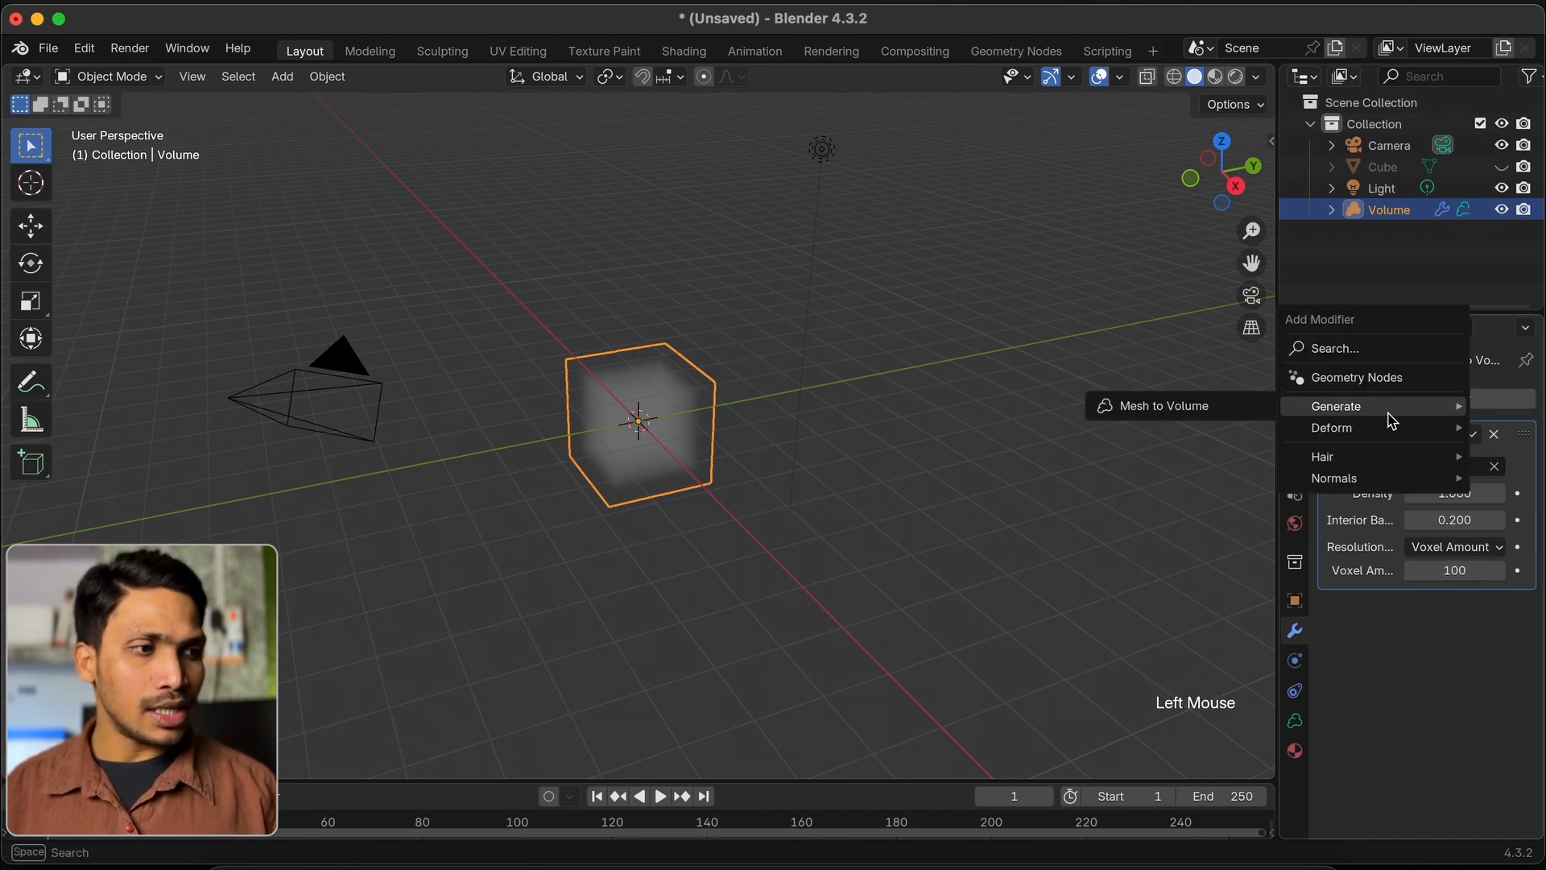
{"action": "mouse_move", "coordinate": [1382, 431]}
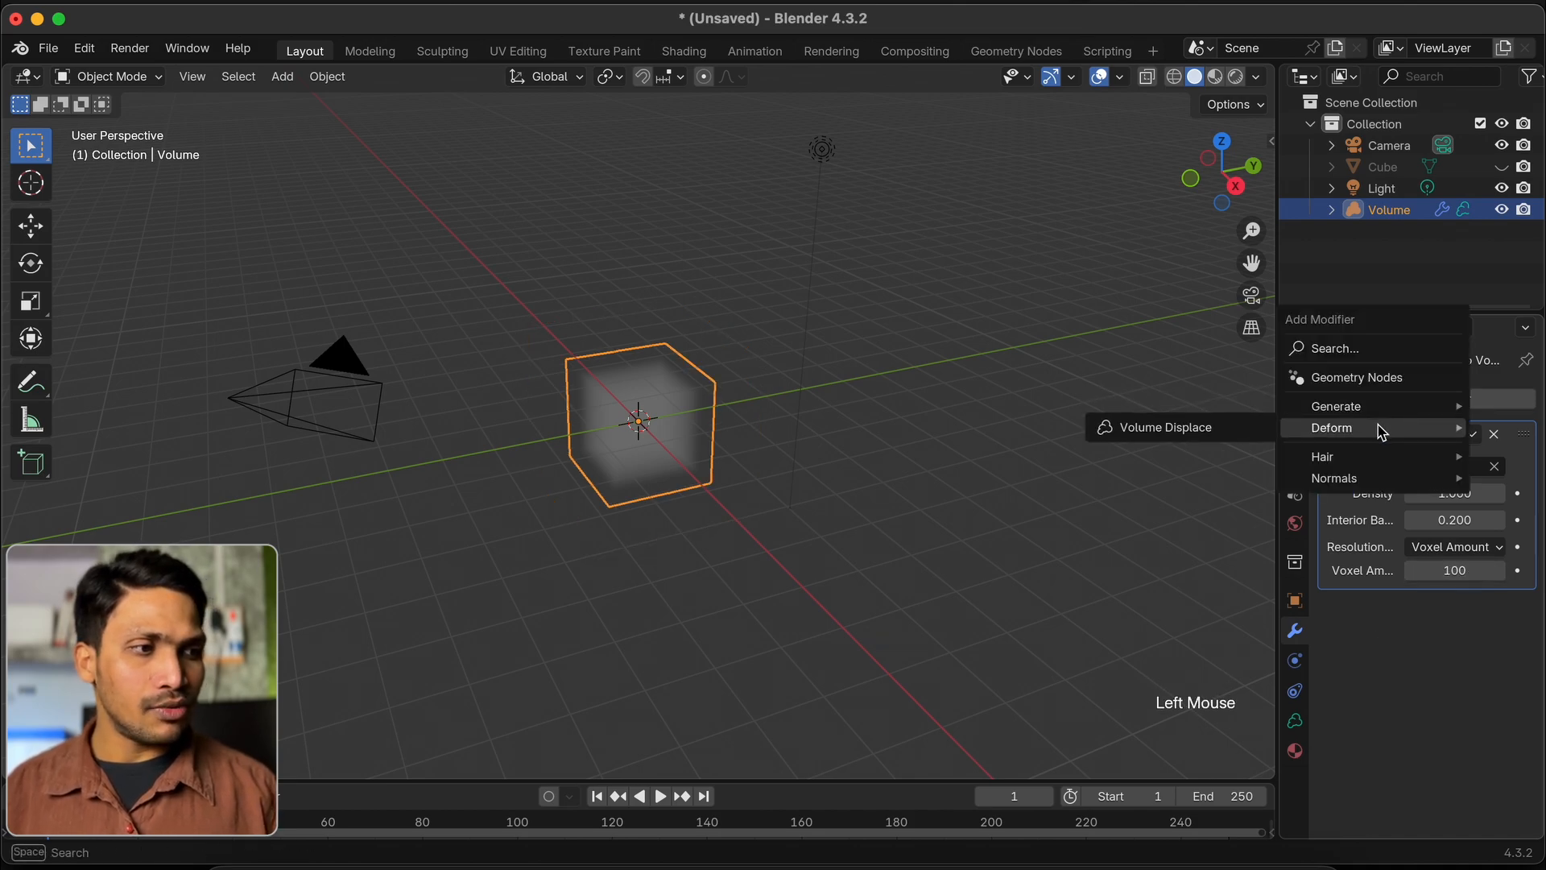
{"action": "left_click", "coordinate": [1226, 429]}
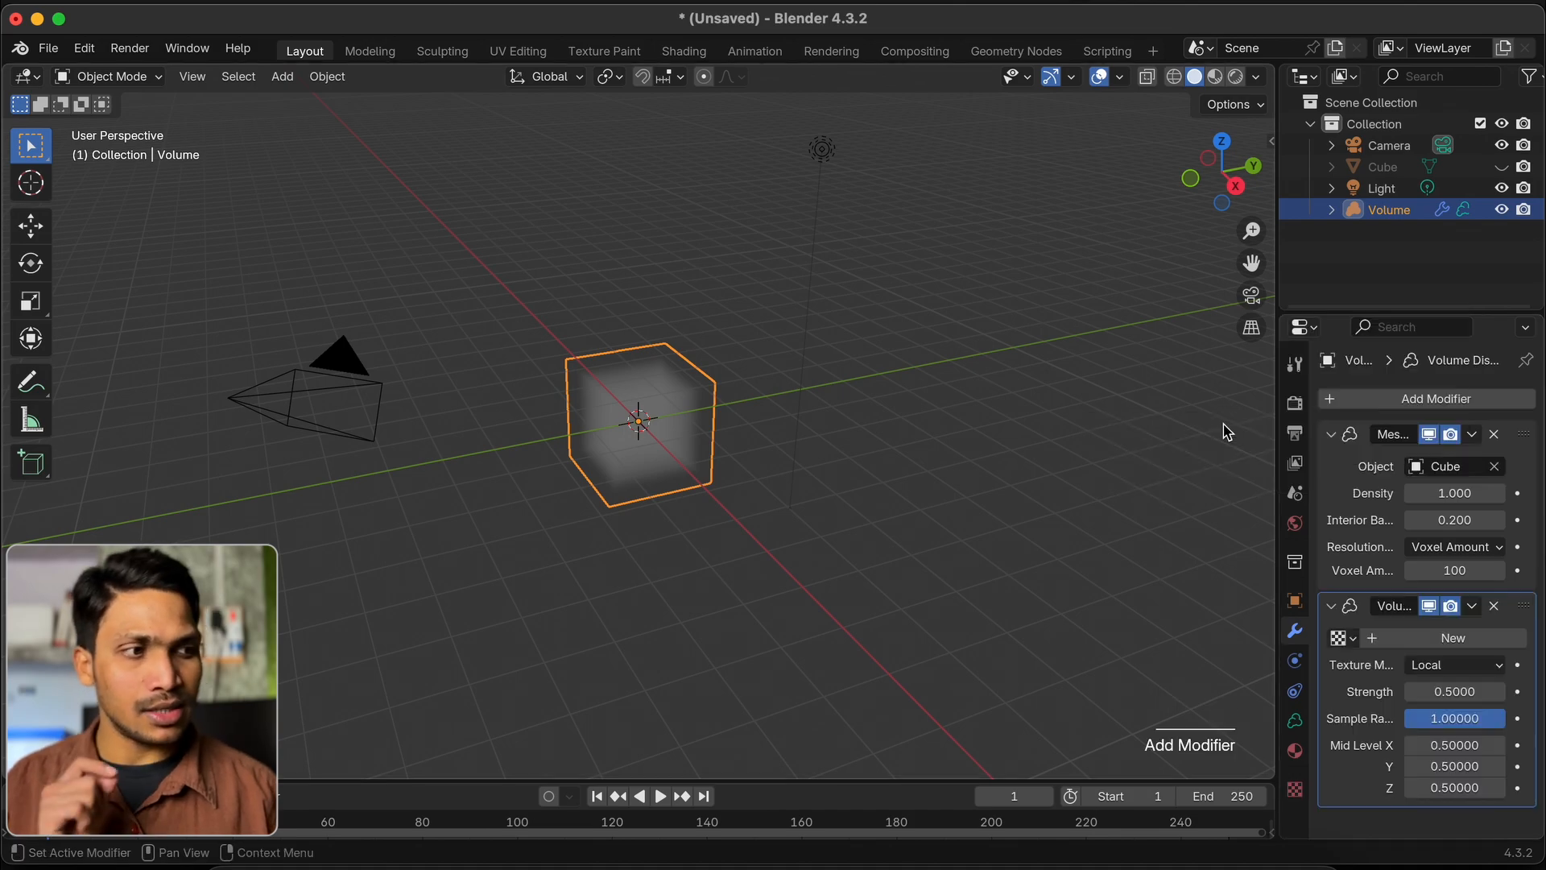
Step: Create a new texture for the Volume Displace modifier and set its type to Clouds
{"action": "left_click", "coordinate": [1480, 644]}
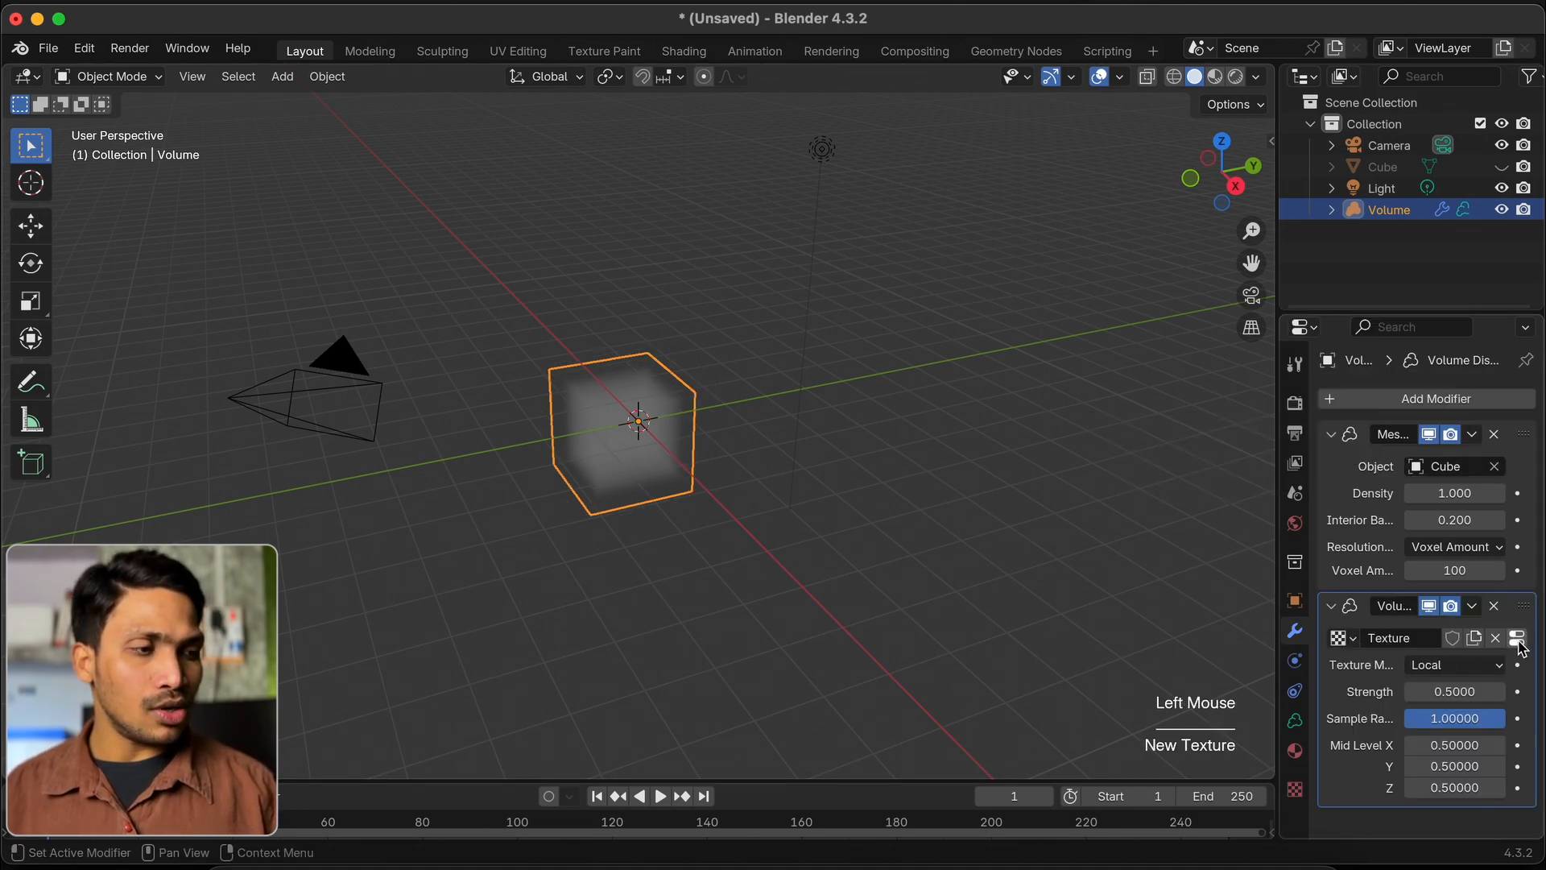
{"action": "left_click", "coordinate": [1522, 649]}
{"action": "scroll", "coordinate": [1390, 689], "scroll_direction": "down", "scroll_amount": 1}
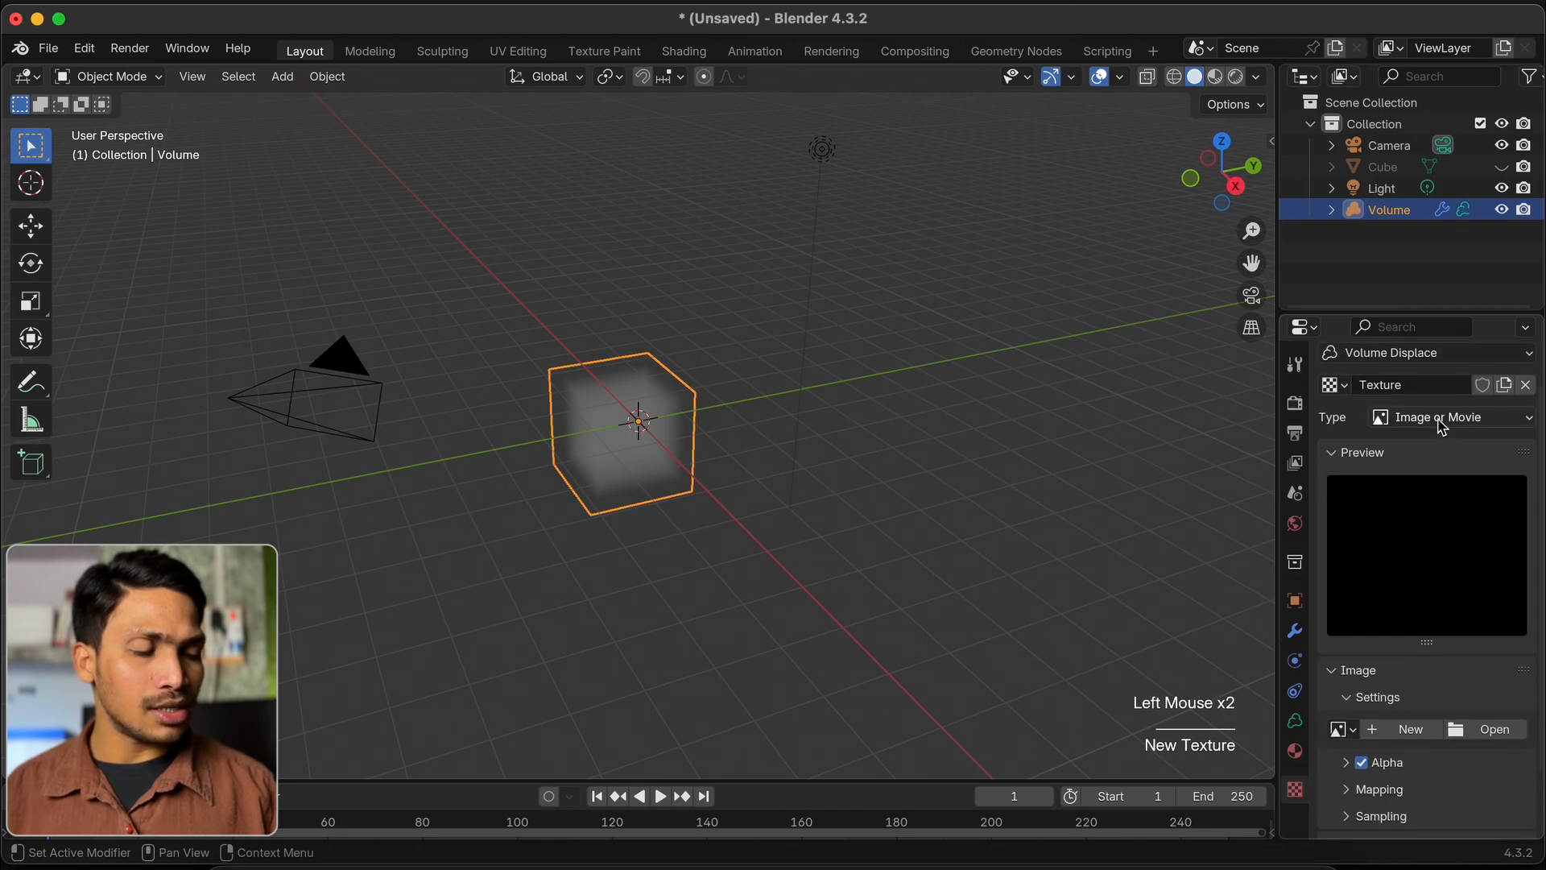
{"action": "left_click", "coordinate": [1439, 419]}
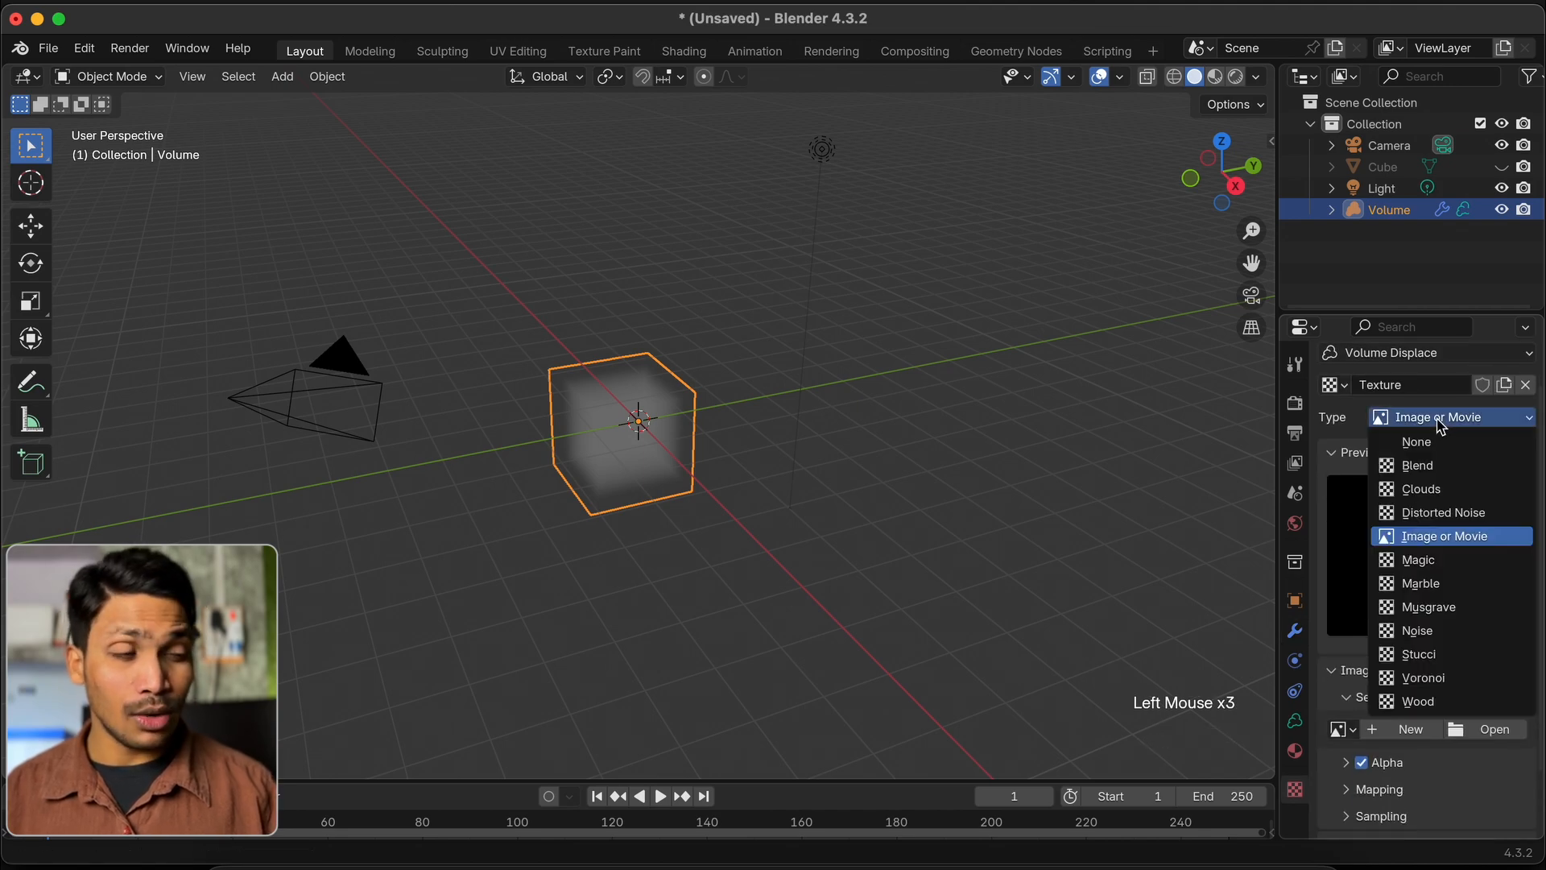
{"action": "left_click", "coordinate": [1432, 491]}
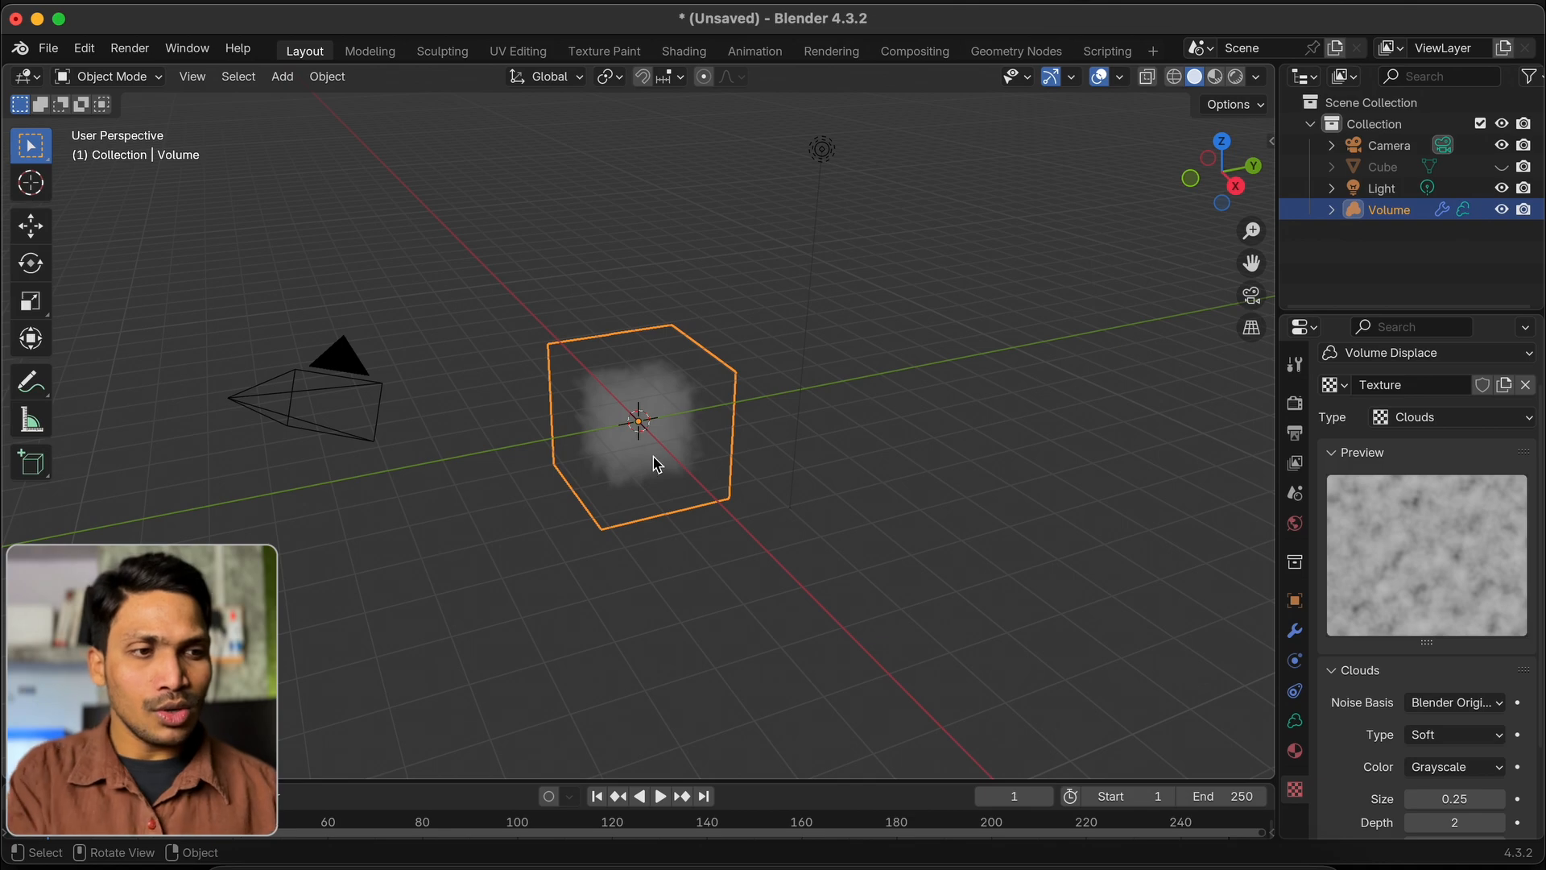
Step: Set the Clouds texture size to 0.27
{"action": "scroll", "coordinate": [648, 455], "scroll_direction": "up", "scroll_amount": 5, "text": "super"}
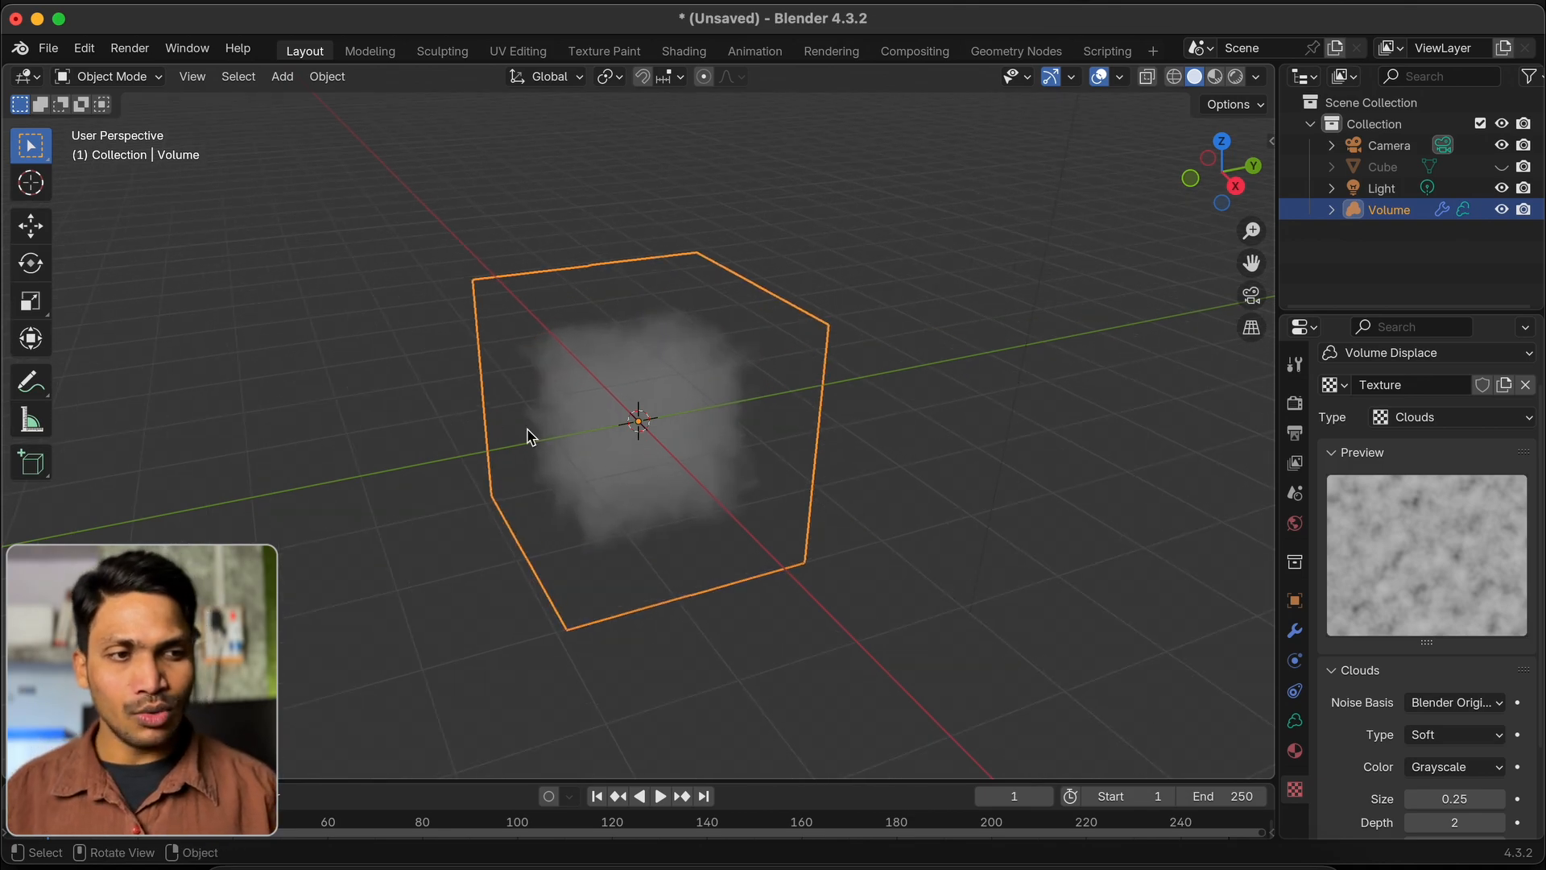
{"action": "scroll", "coordinate": [1442, 709], "scroll_direction": "down", "scroll_amount": 4}
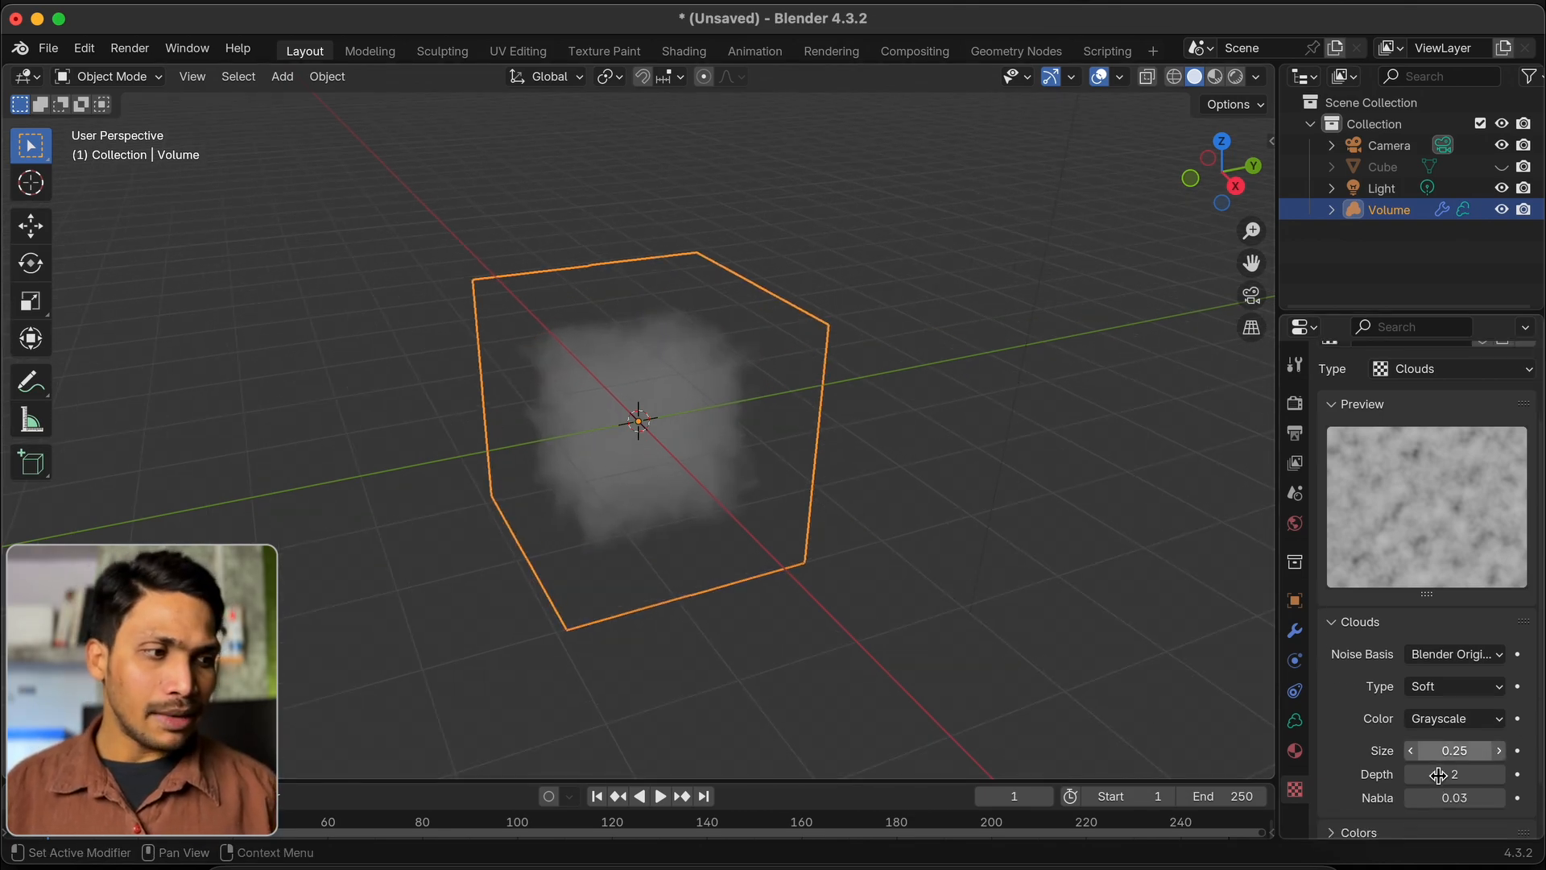
{"action": "left_click_drag", "start_coordinate": [1446, 708], "coordinate": [1448, 707]}
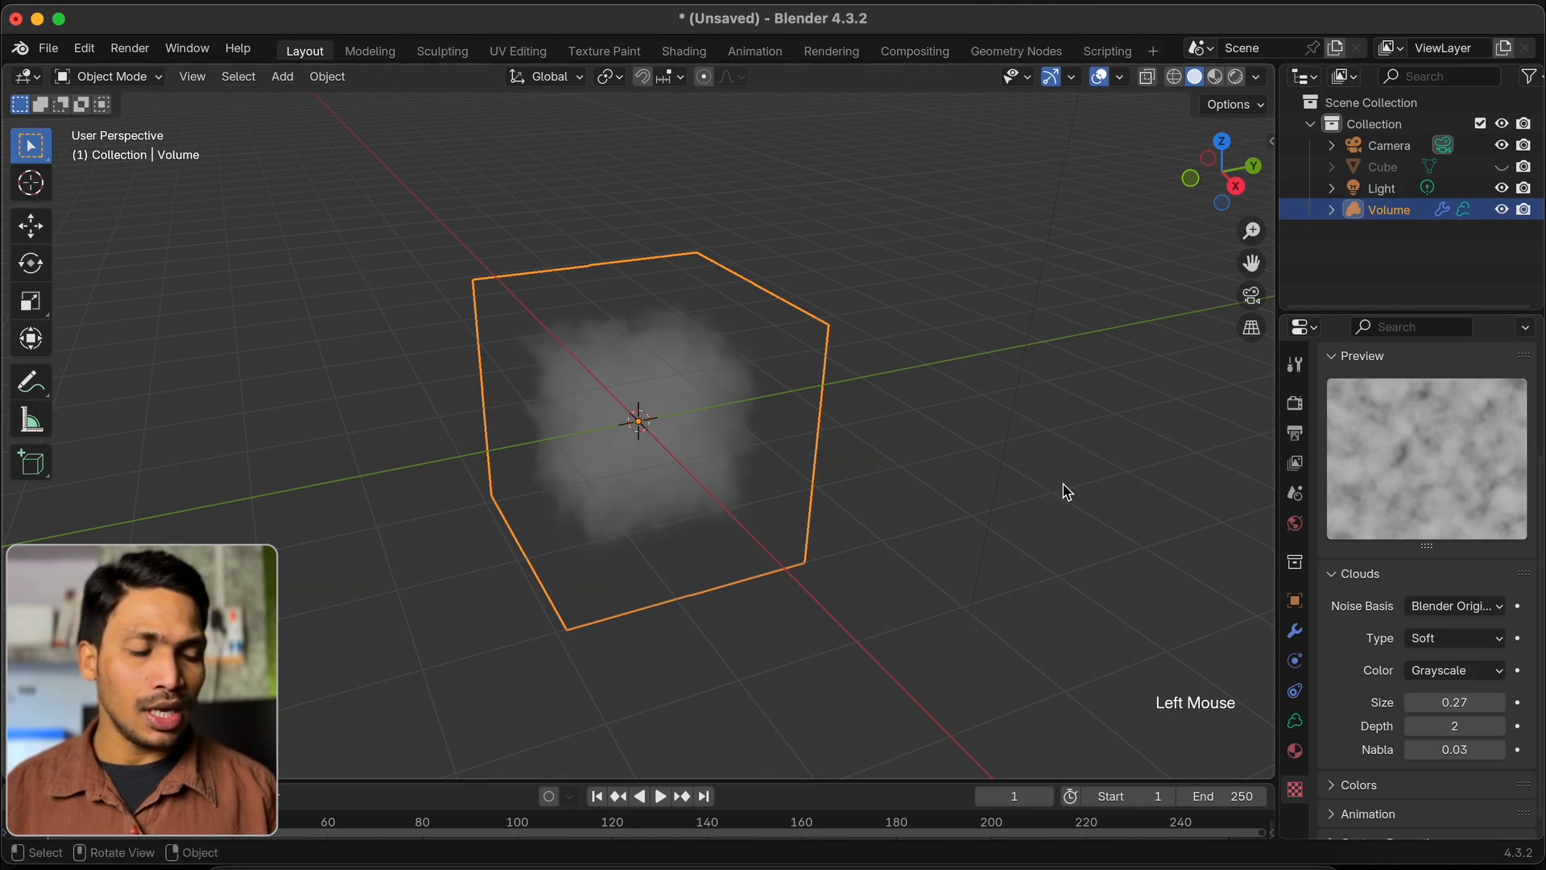
{"action": "scroll", "coordinate": [1065, 491], "scroll_direction": "down", "scroll_amount": 2}
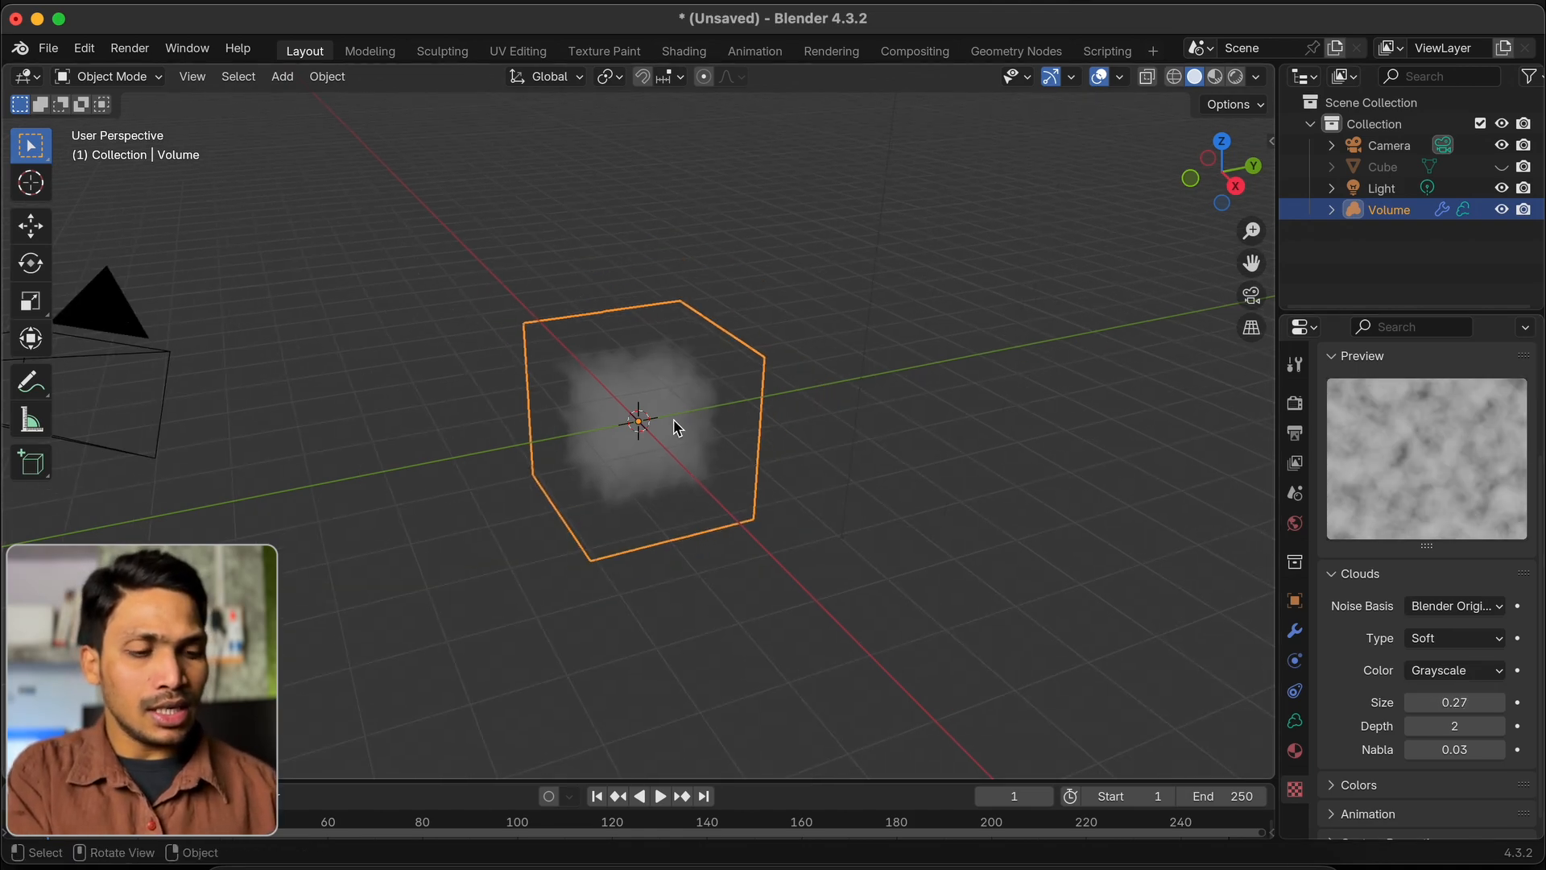
Step: Add a second cube mesh and move it along the X axis until it stands clear beside the volume
{"action": "left_click", "coordinate": [863, 459]}
{"action": "key", "text": "shift+a"}
{"action": "mouse_move", "coordinate": [794, 346]}
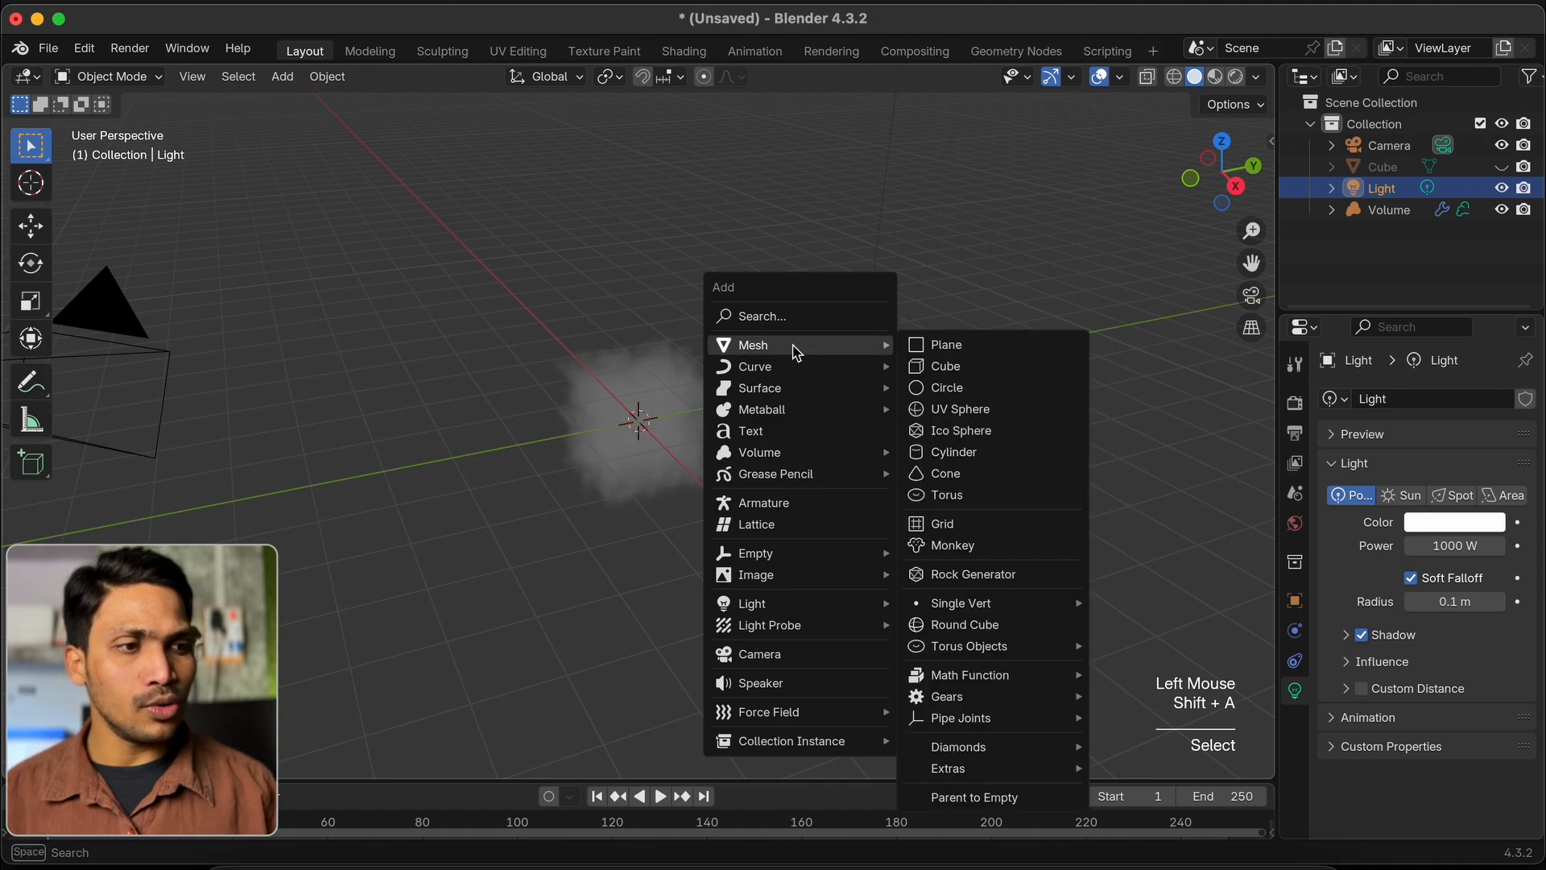
{"action": "left_click", "coordinate": [935, 367]}
{"action": "scroll", "coordinate": [922, 371], "scroll_direction": "left", "scroll_amount": 5}
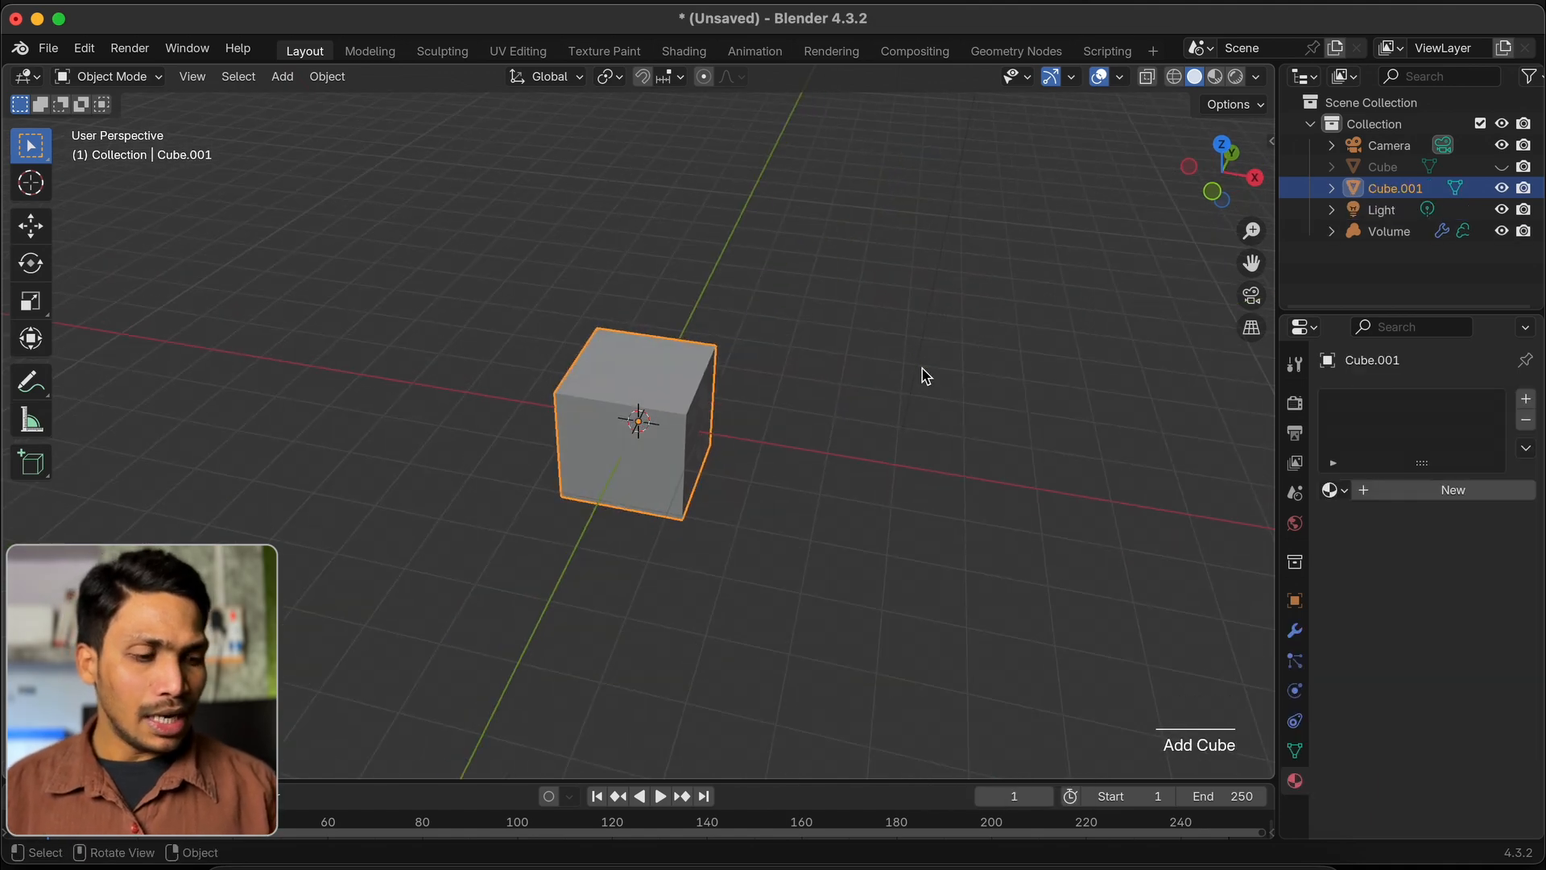
{"action": "key", "text": "g"}
{"action": "key", "text": "x"}
{"action": "left_click", "coordinate": [1152, 442]}
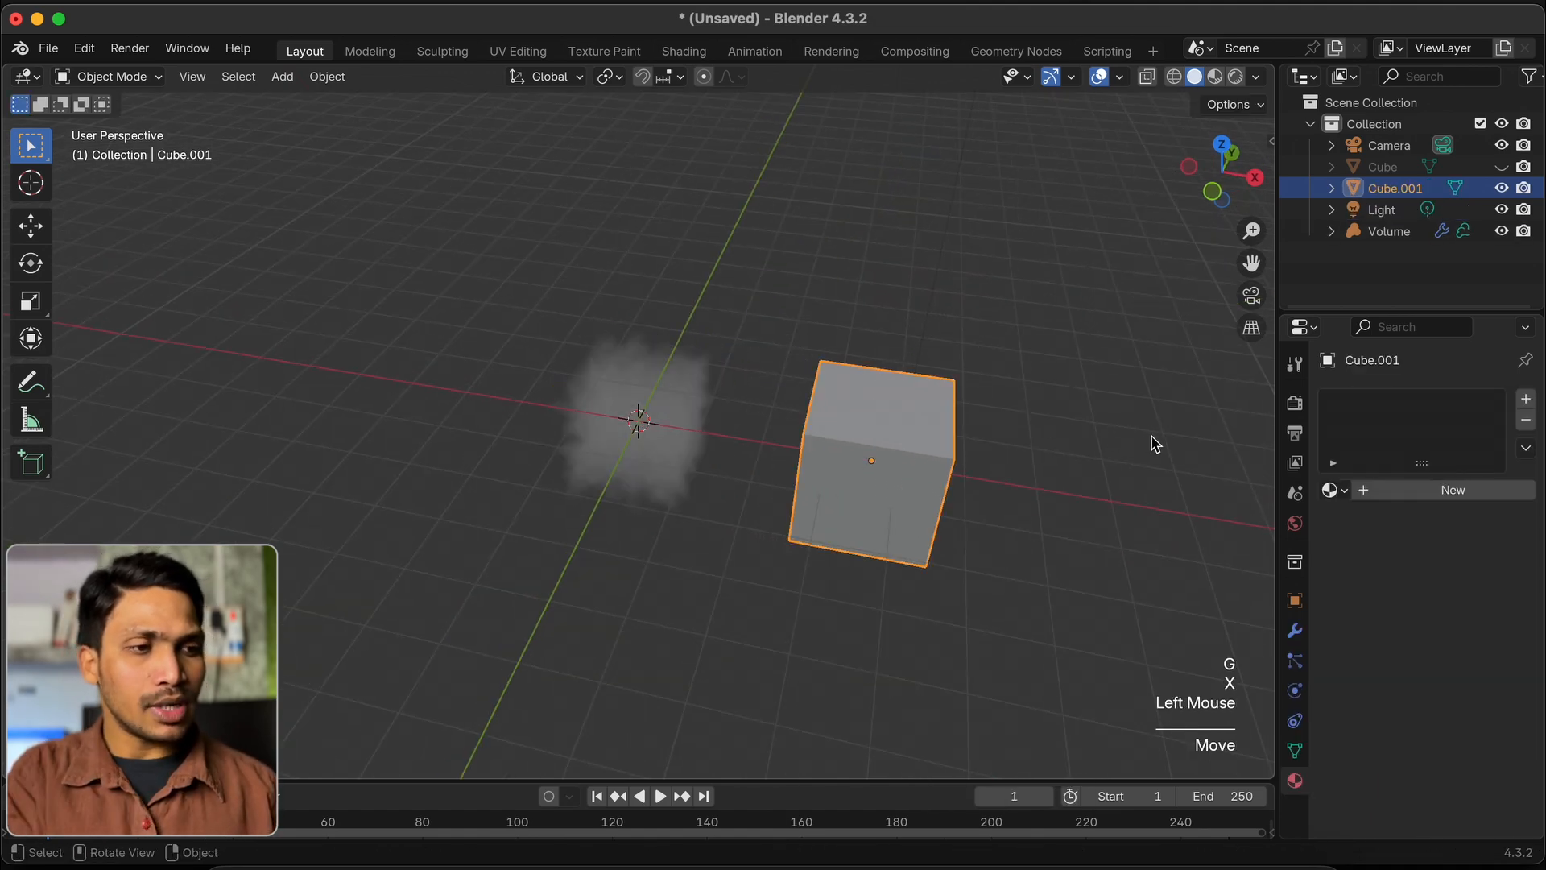
{"action": "scroll", "coordinate": [1155, 439], "scroll_direction": "down", "scroll_amount": 3, "text": "shift"}
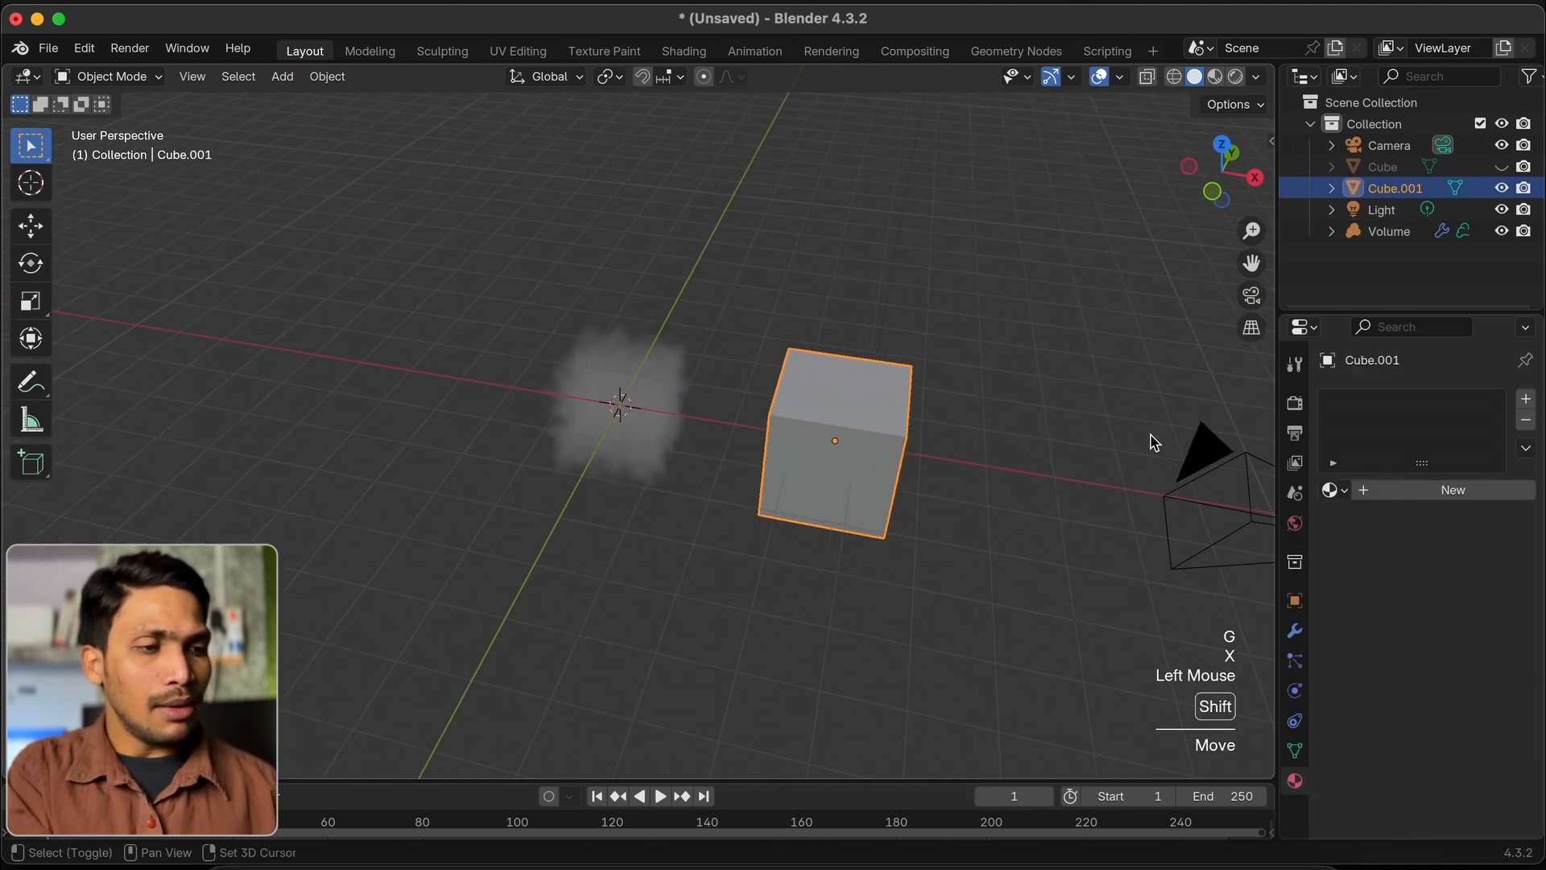
Step: Add a Volume to Mesh modifier to the second cube and pick the volume as its source object
{"action": "left_click", "coordinate": [1295, 631]}
{"action": "left_click", "coordinate": [1440, 399]}
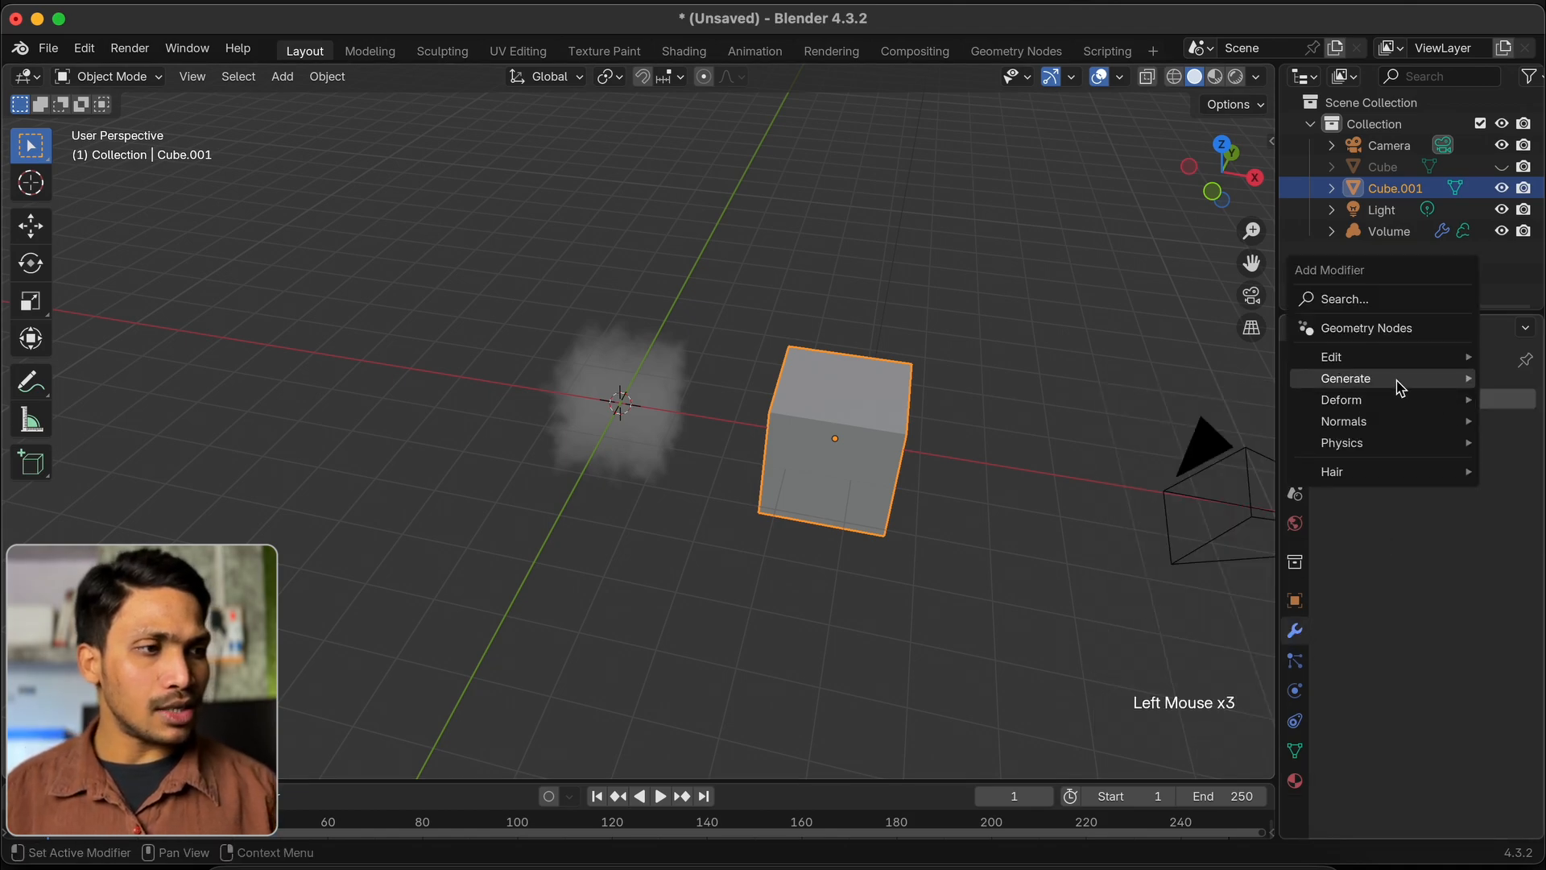
{"action": "mouse_move", "coordinate": [1400, 387]}
{"action": "left_click", "coordinate": [1171, 699]}
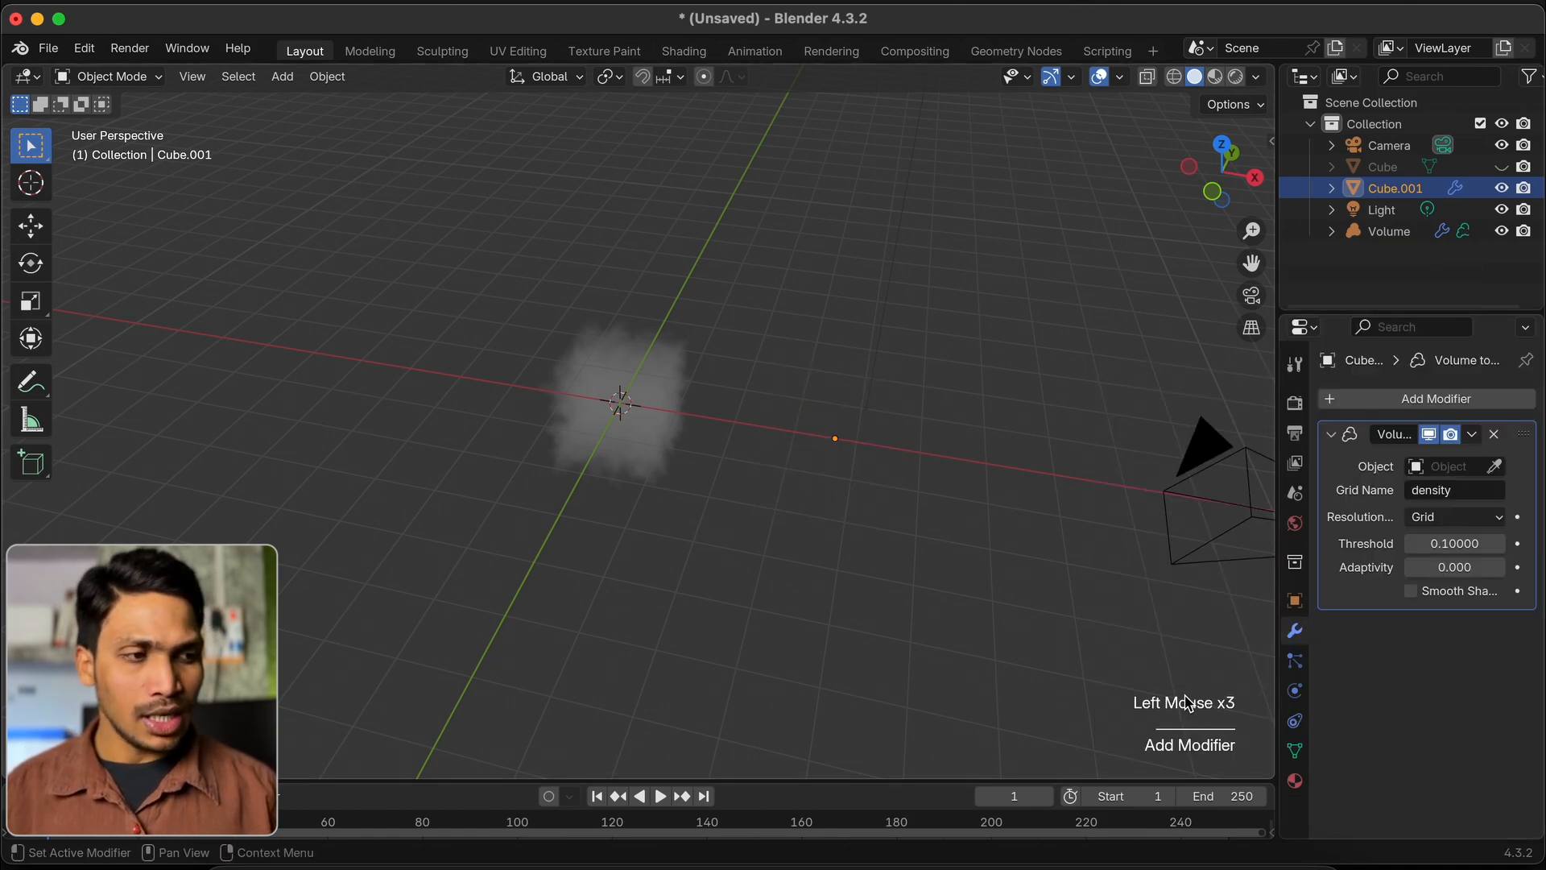
{"action": "left_click", "coordinate": [1494, 468]}
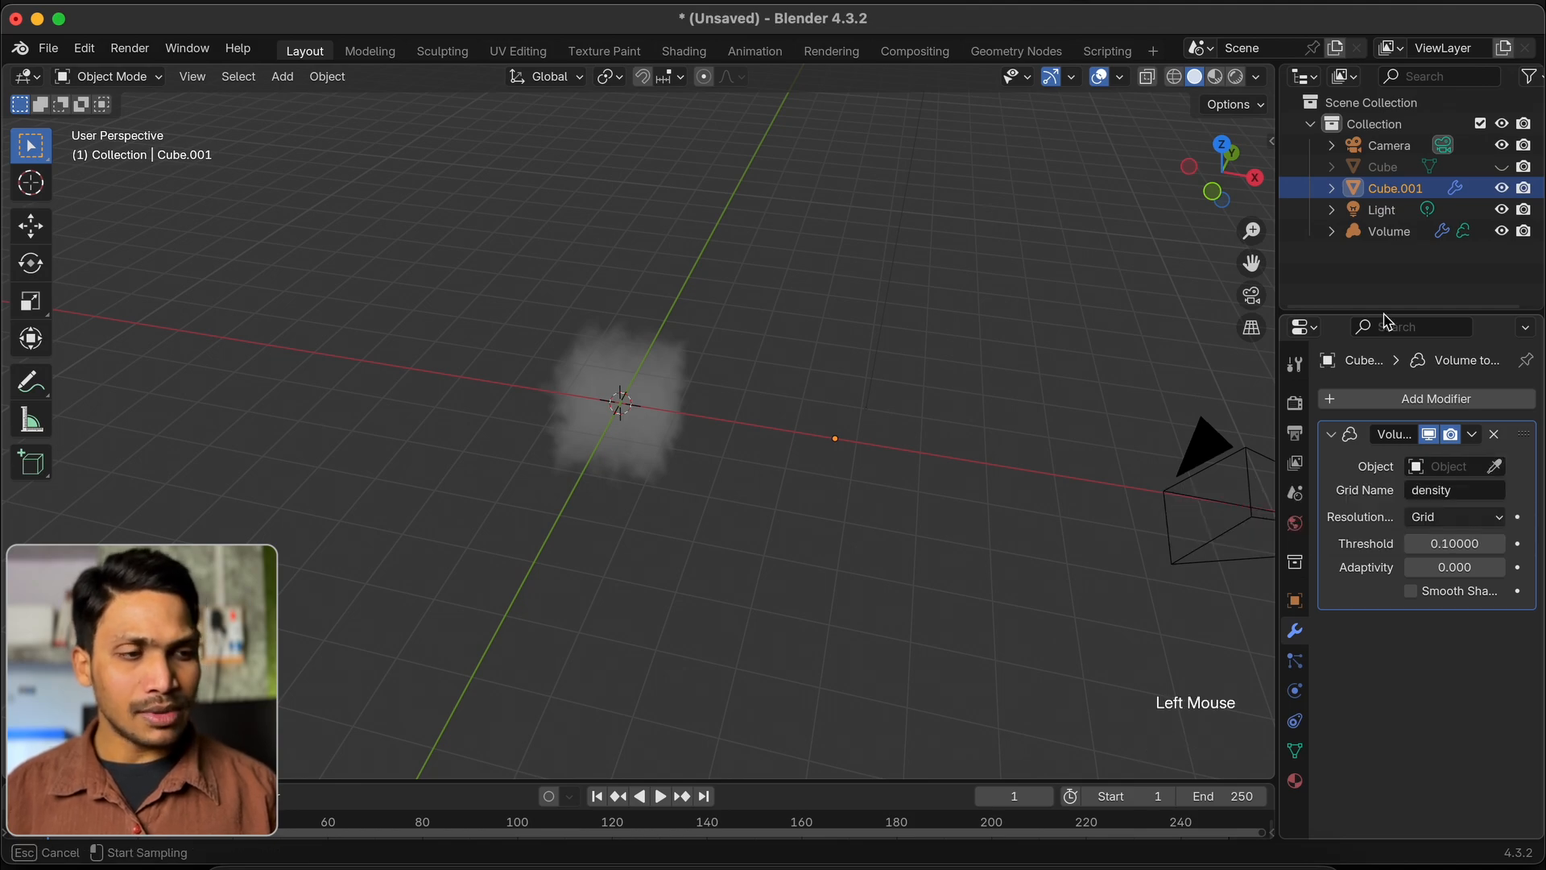
{"action": "left_click", "coordinate": [661, 397]}
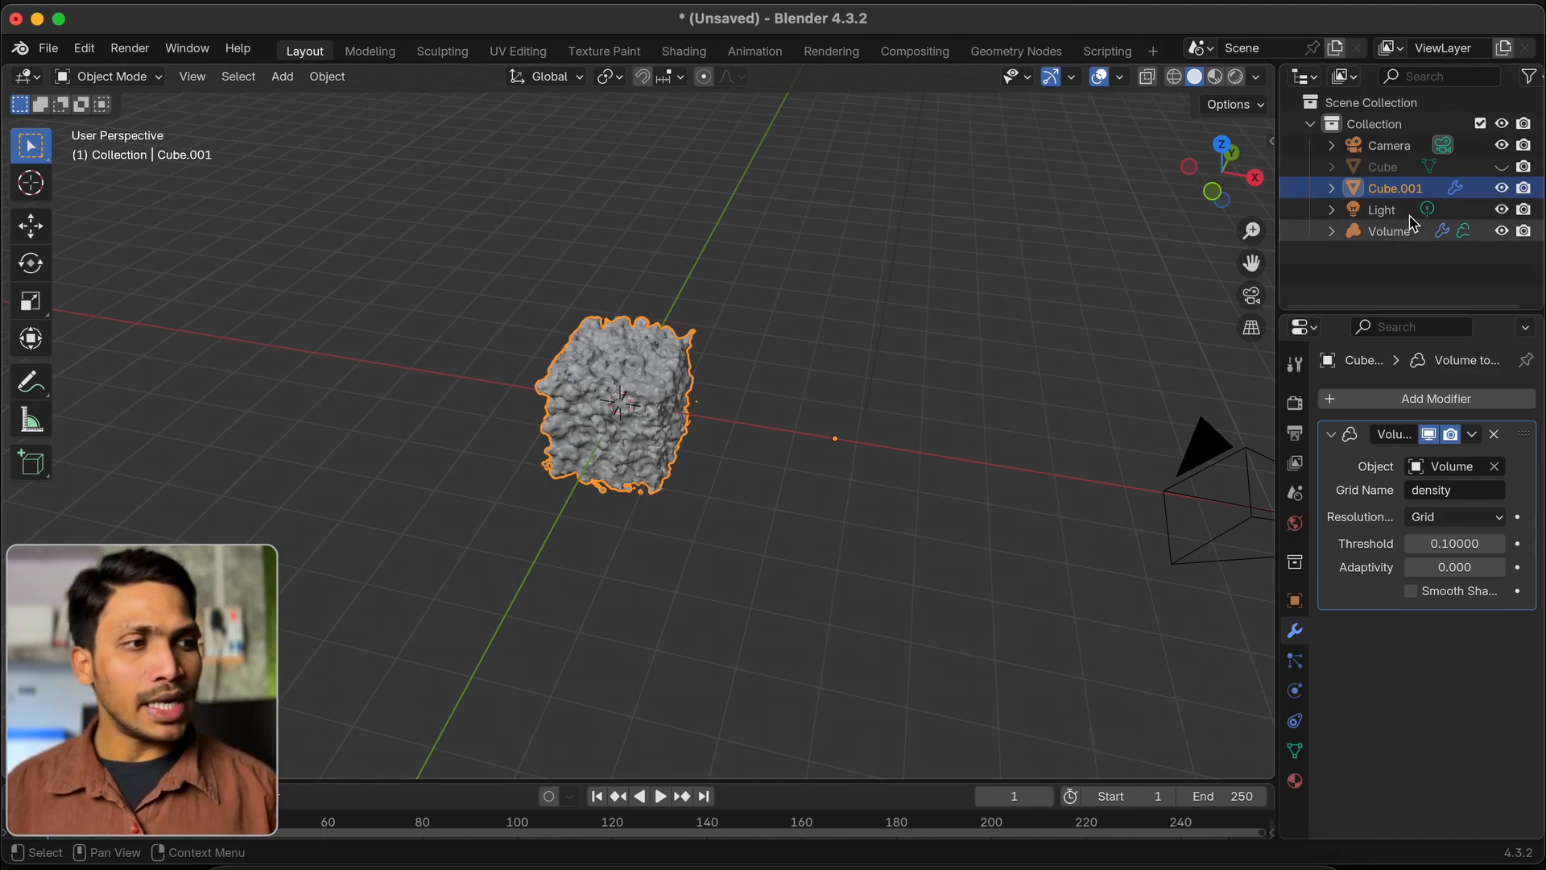
Step: Select the volume object and set its displacement Clouds texture size to 0.67
{"action": "left_click", "coordinate": [1388, 233]}
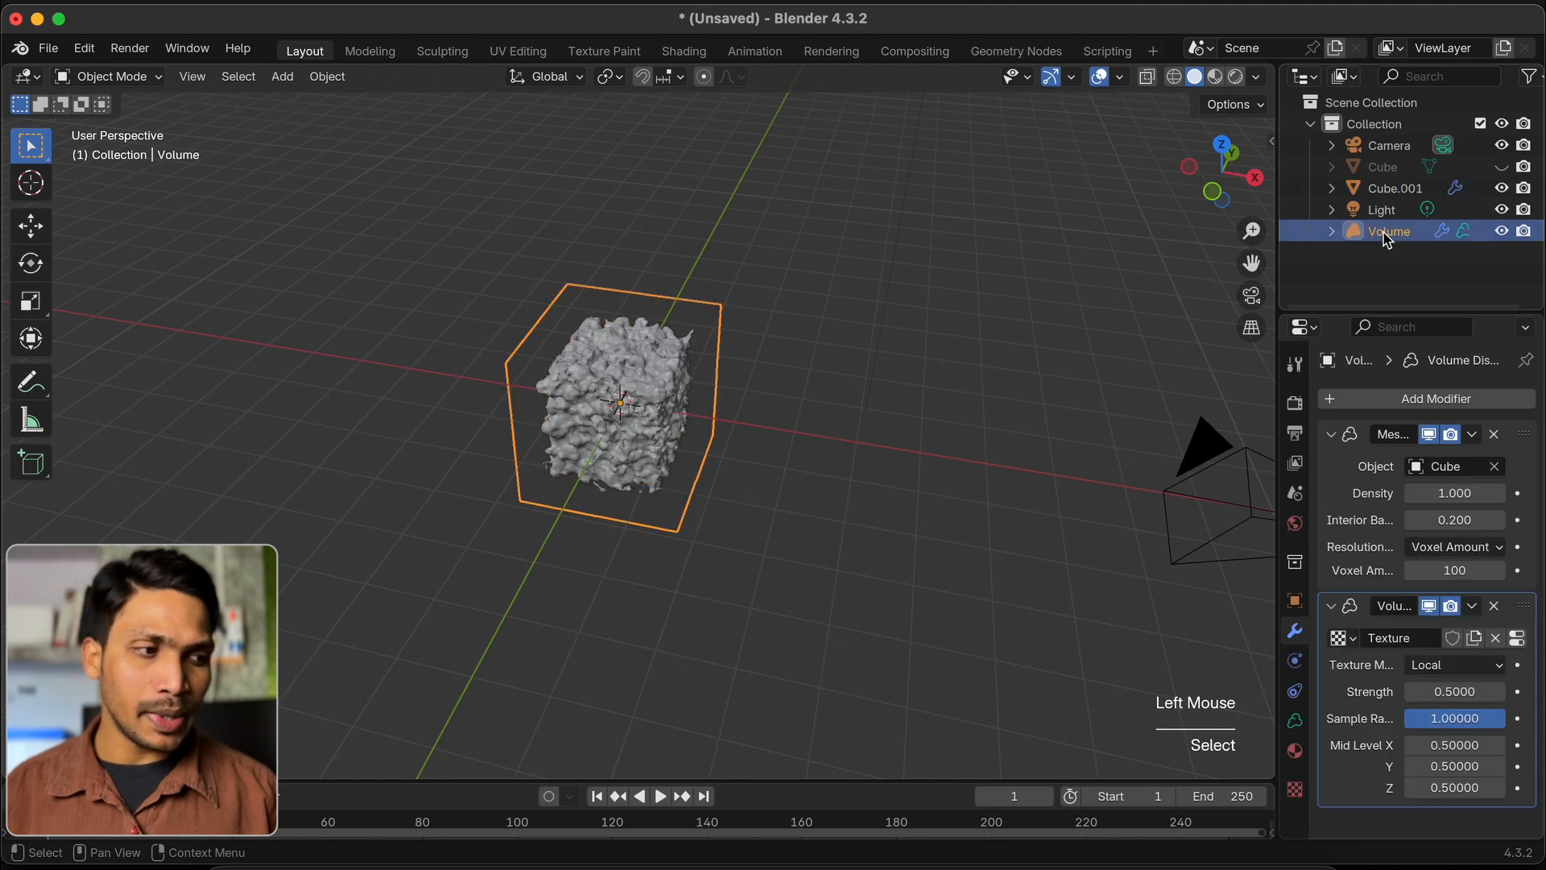
{"action": "double_click", "coordinate": [1295, 789]}
{"action": "scroll", "coordinate": [1421, 676], "scroll_direction": "down", "scroll_amount": 7}
{"action": "mouse_move", "coordinate": [1457, 686]}
{"action": "left_mouse_down"}
{"action": "mouse_move", "coordinate": [1530, 686]}
{"action": "mouse_move", "coordinate": [1465, 686]}
{"action": "left_mouse_up"}
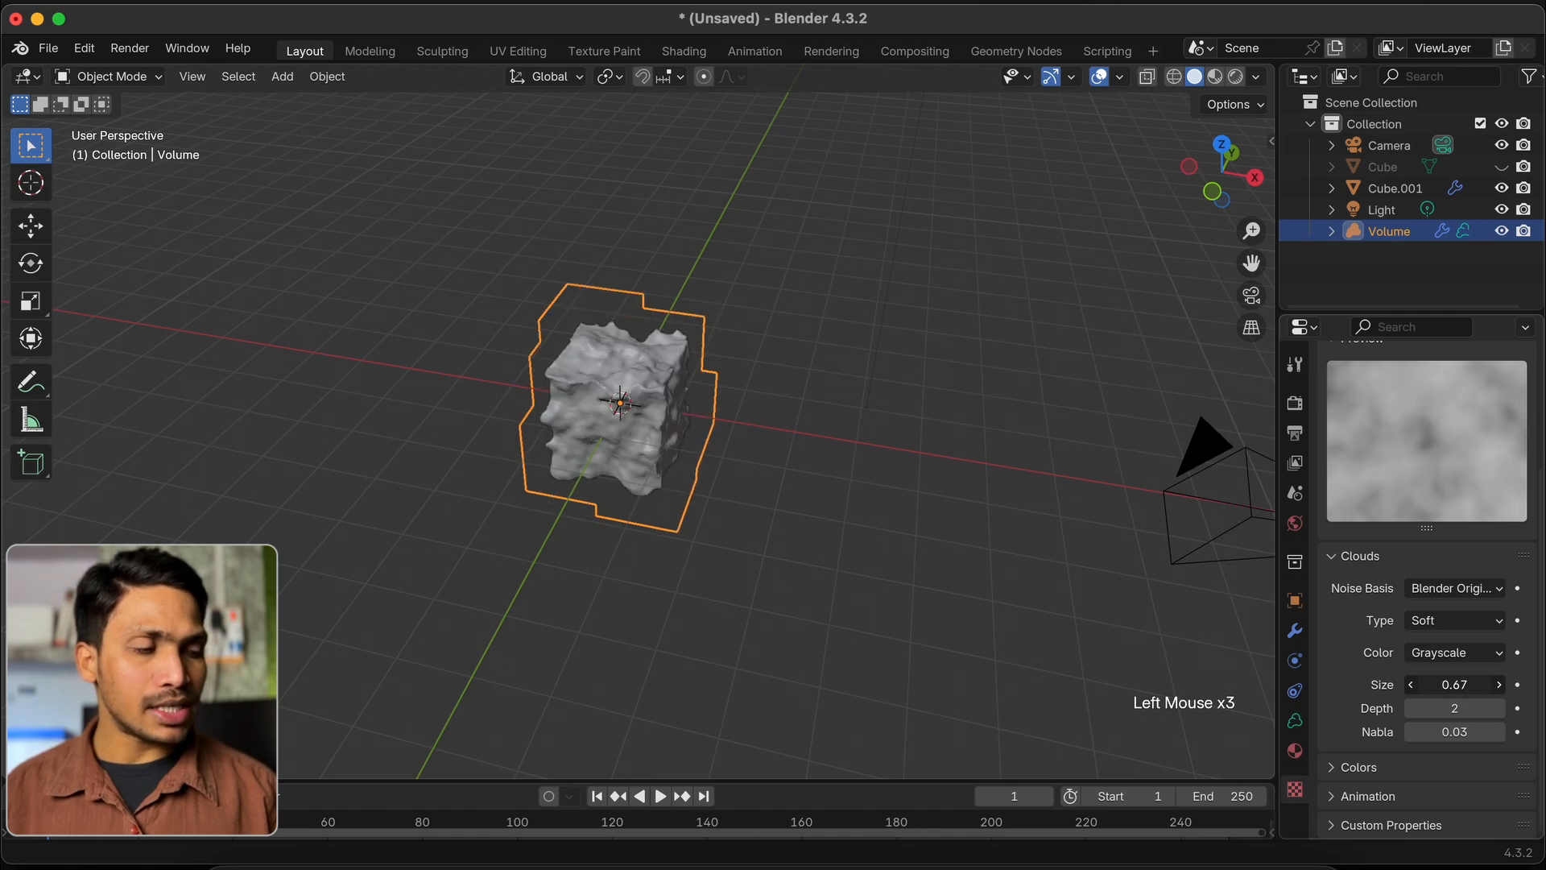
{"action": "scroll", "coordinate": [1450, 587], "scroll_direction": "up", "scroll_amount": 5}
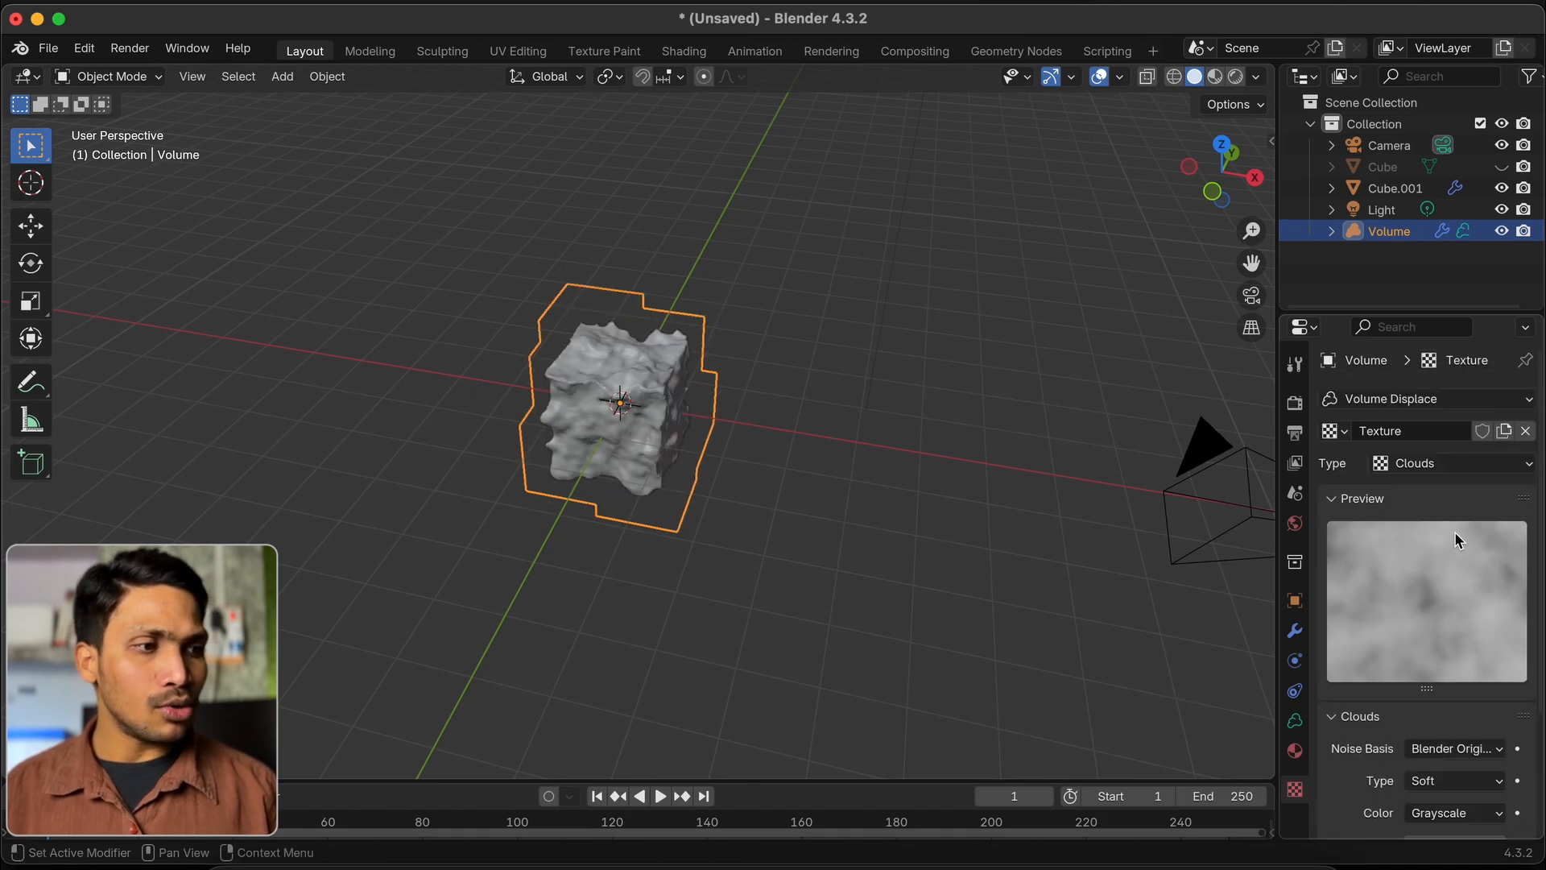
Step: Try the Wood type for the volume's displacement texture, and settle on the Marble type instead
{"action": "left_click", "coordinate": [1423, 471]}
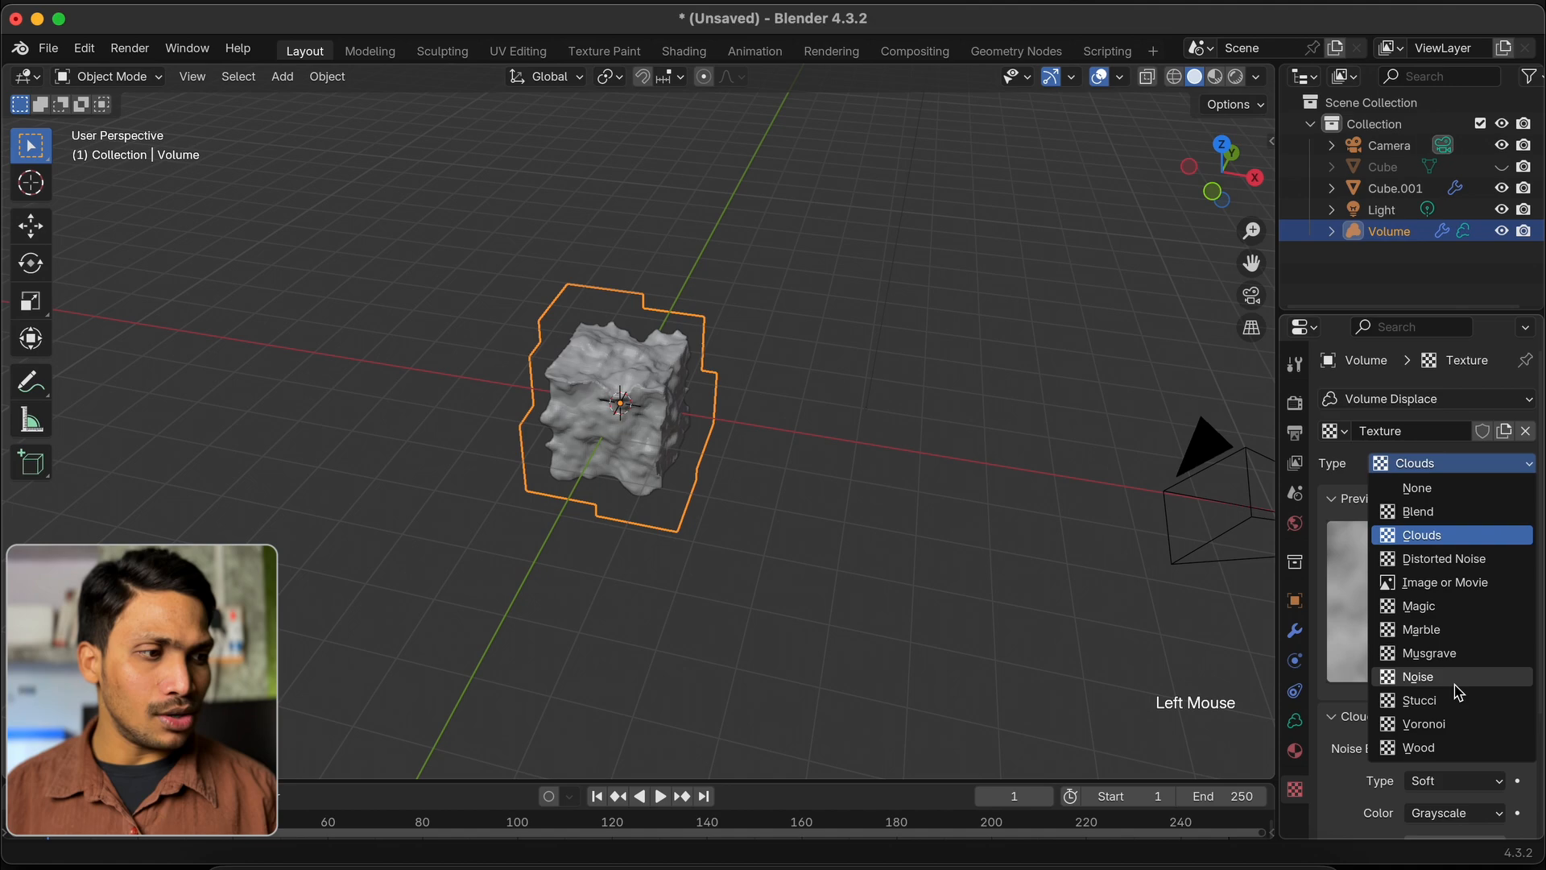
{"action": "left_click", "coordinate": [1431, 748]}
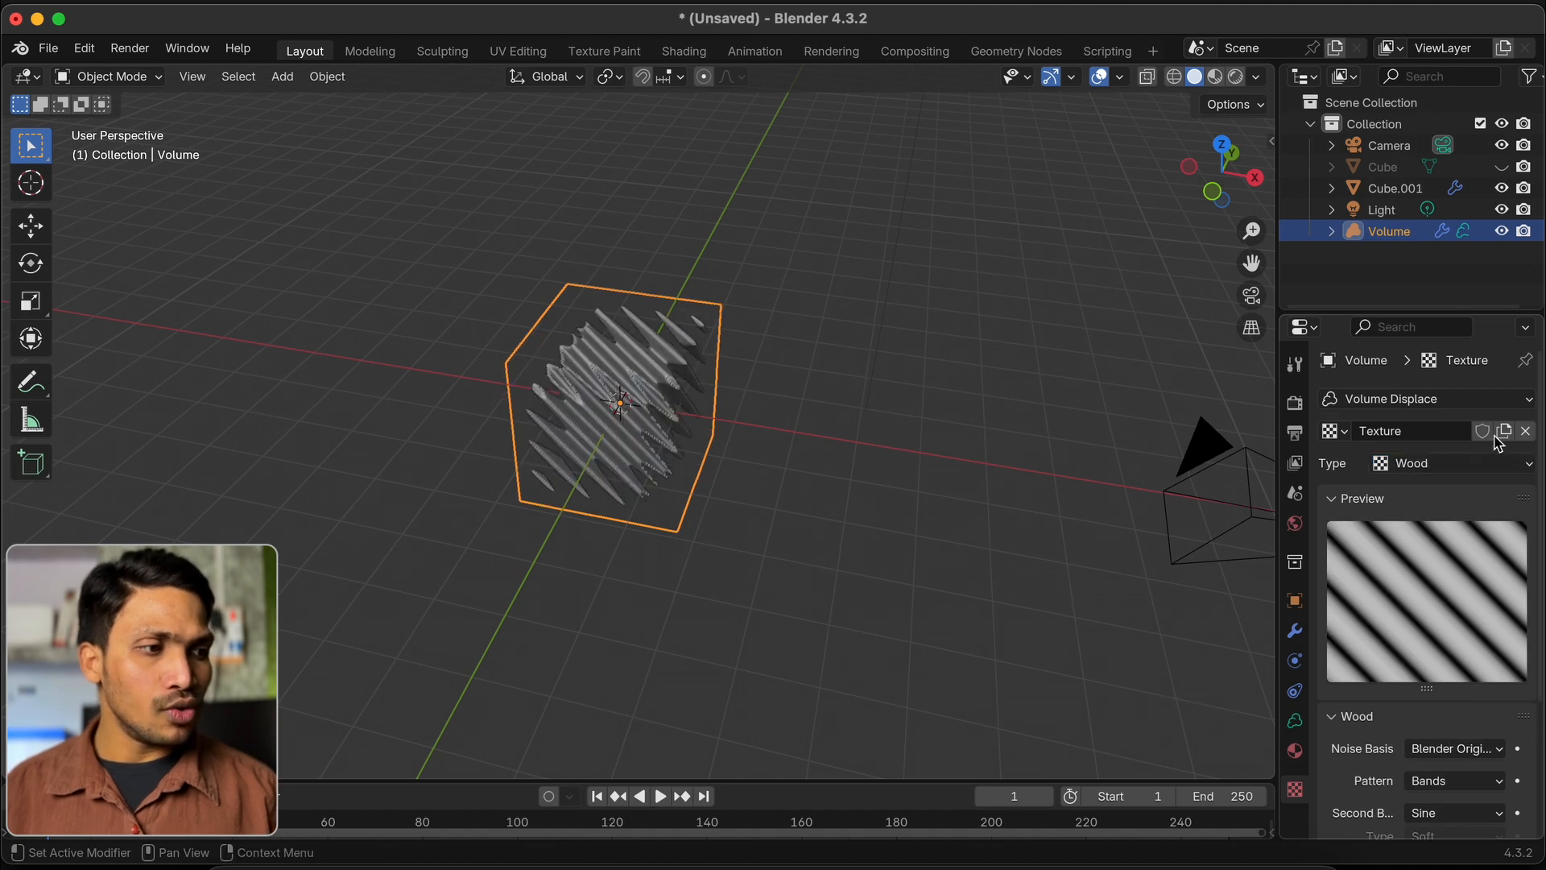
{"action": "left_click", "coordinate": [1436, 472]}
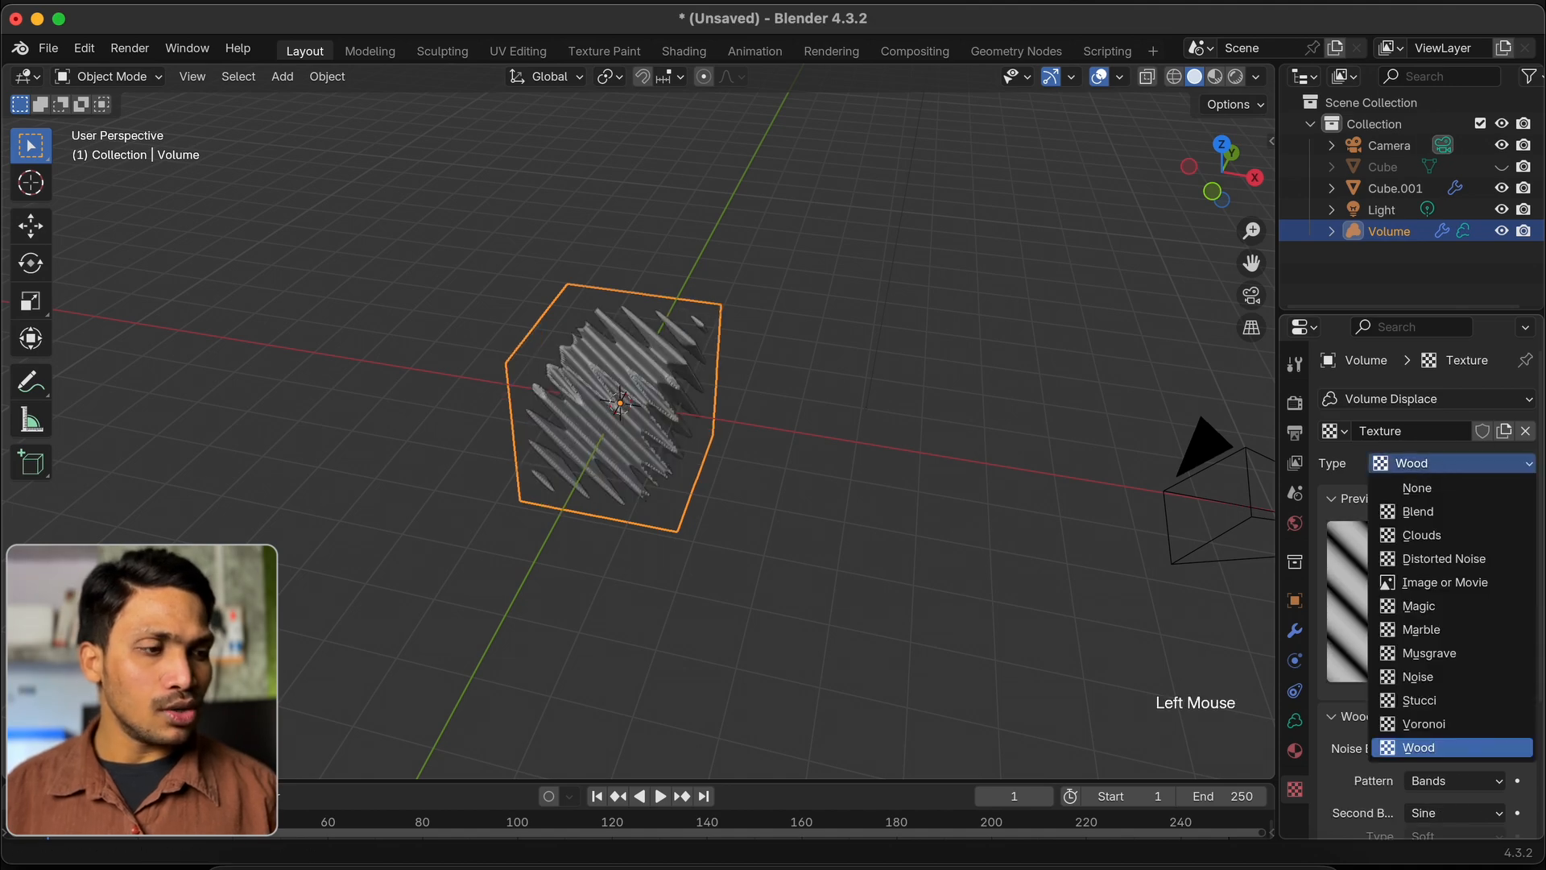
{"action": "left_click", "coordinate": [1440, 632]}
{"action": "scroll", "coordinate": [592, 469], "scroll_direction": "up", "scroll_amount": 3}
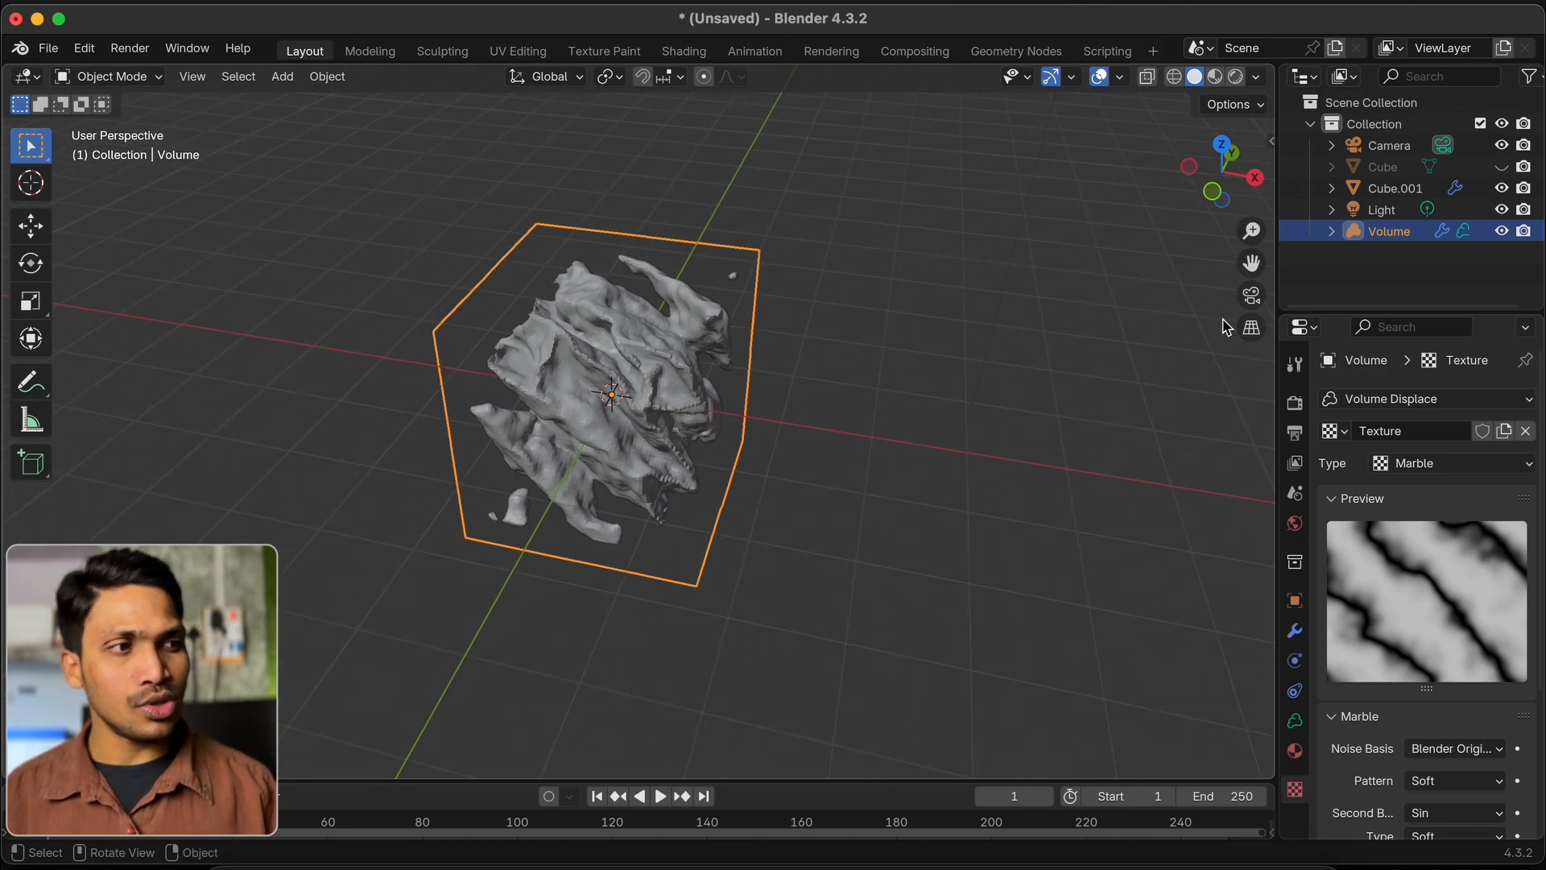
Step: Switch the second cube's Volume to Mesh resolution mode to Voxel Amount and set the threshold to 0.358
{"action": "left_click", "coordinate": [1372, 192]}
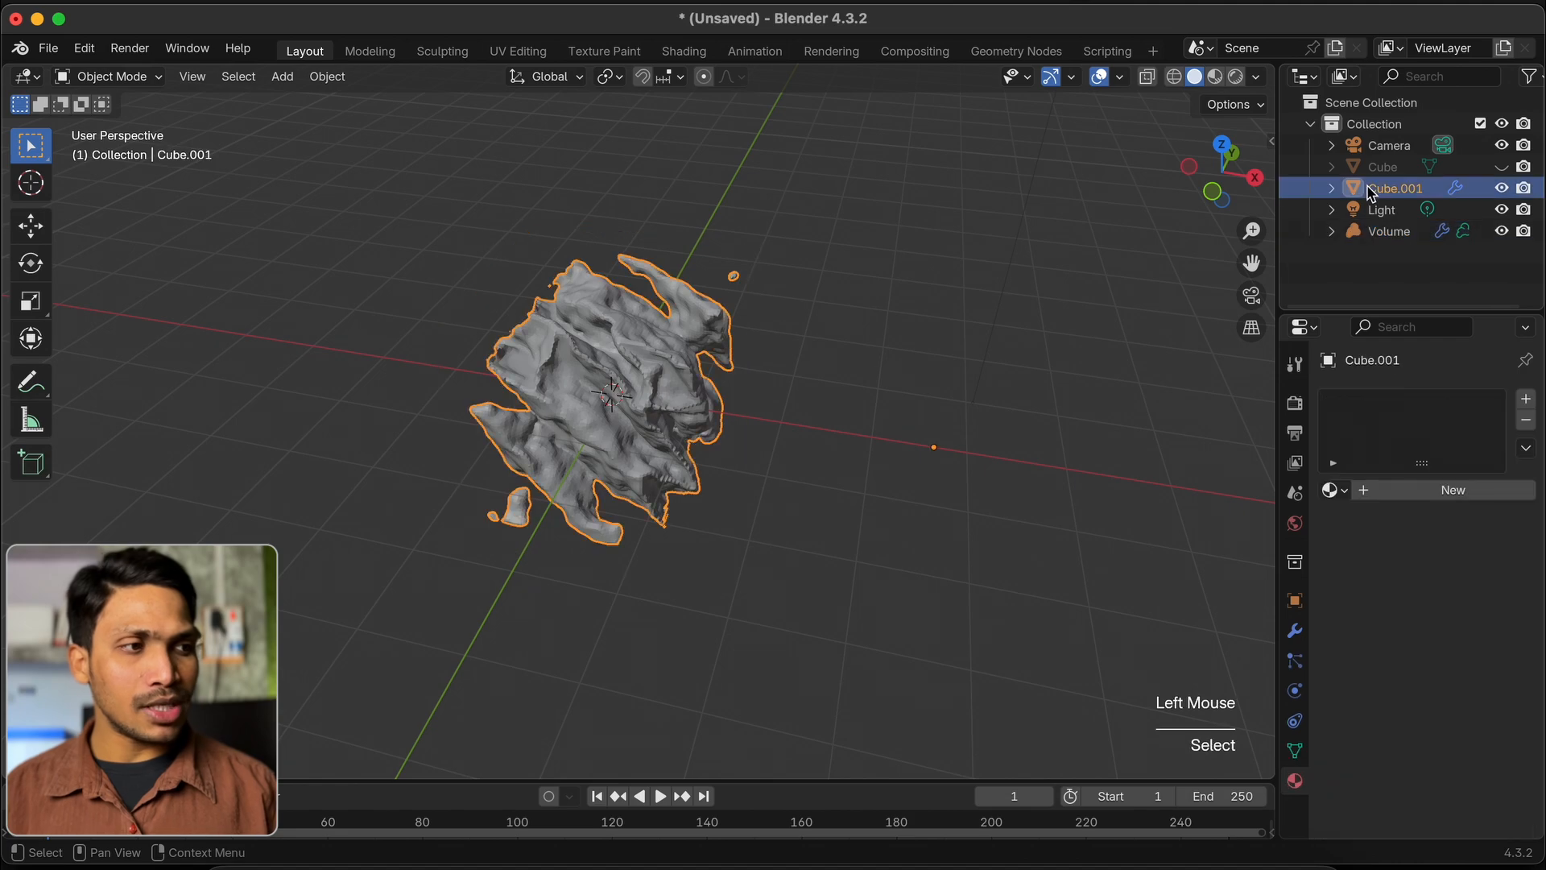
{"action": "left_click", "coordinate": [1294, 629]}
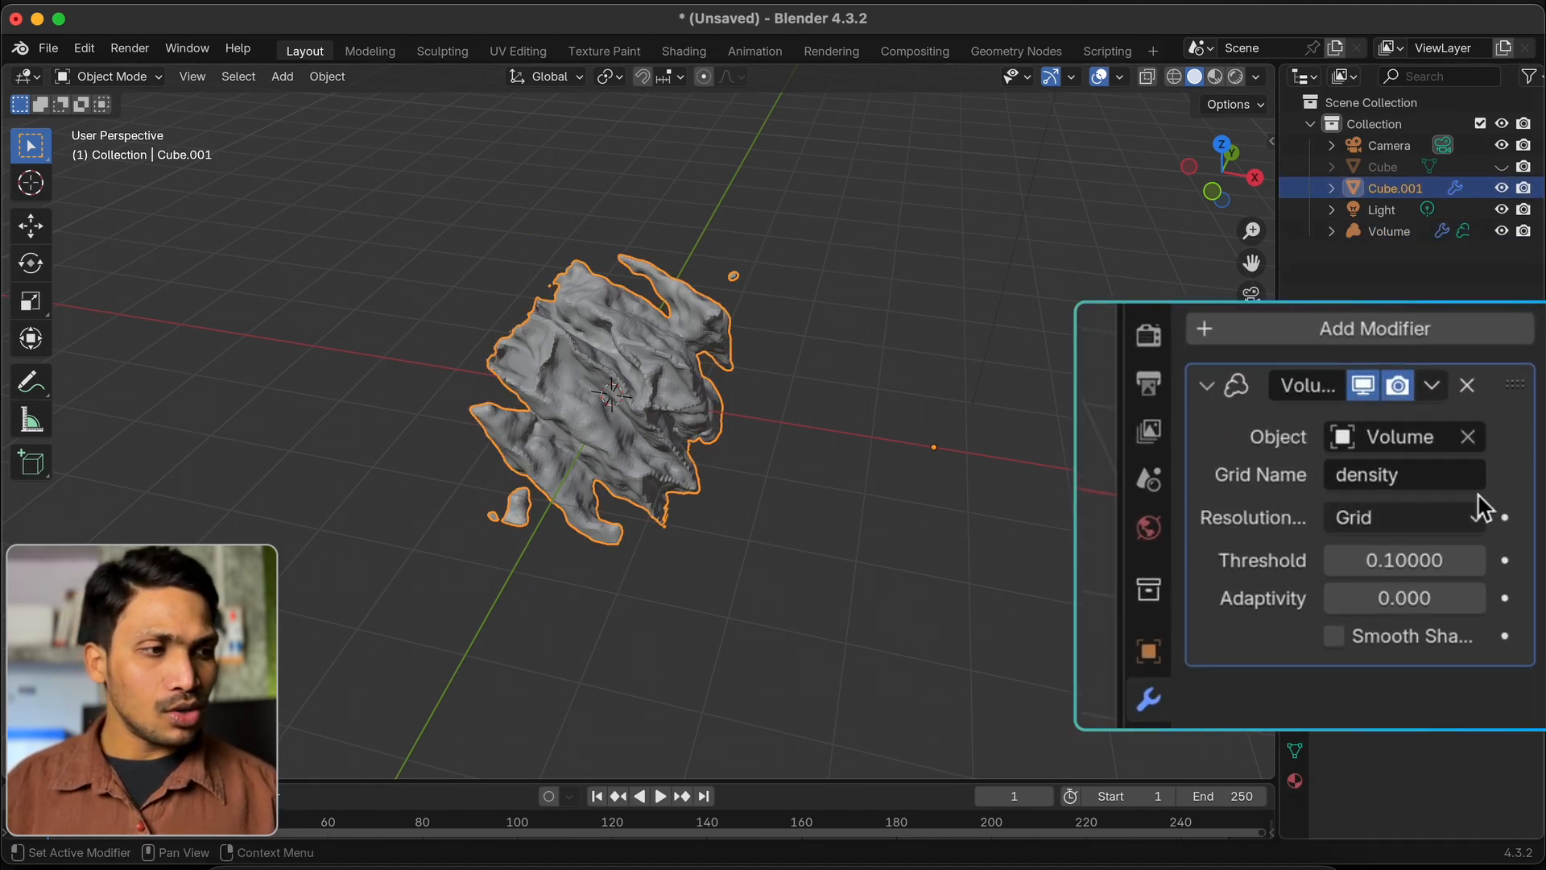
{"action": "left_click", "coordinate": [1458, 510]}
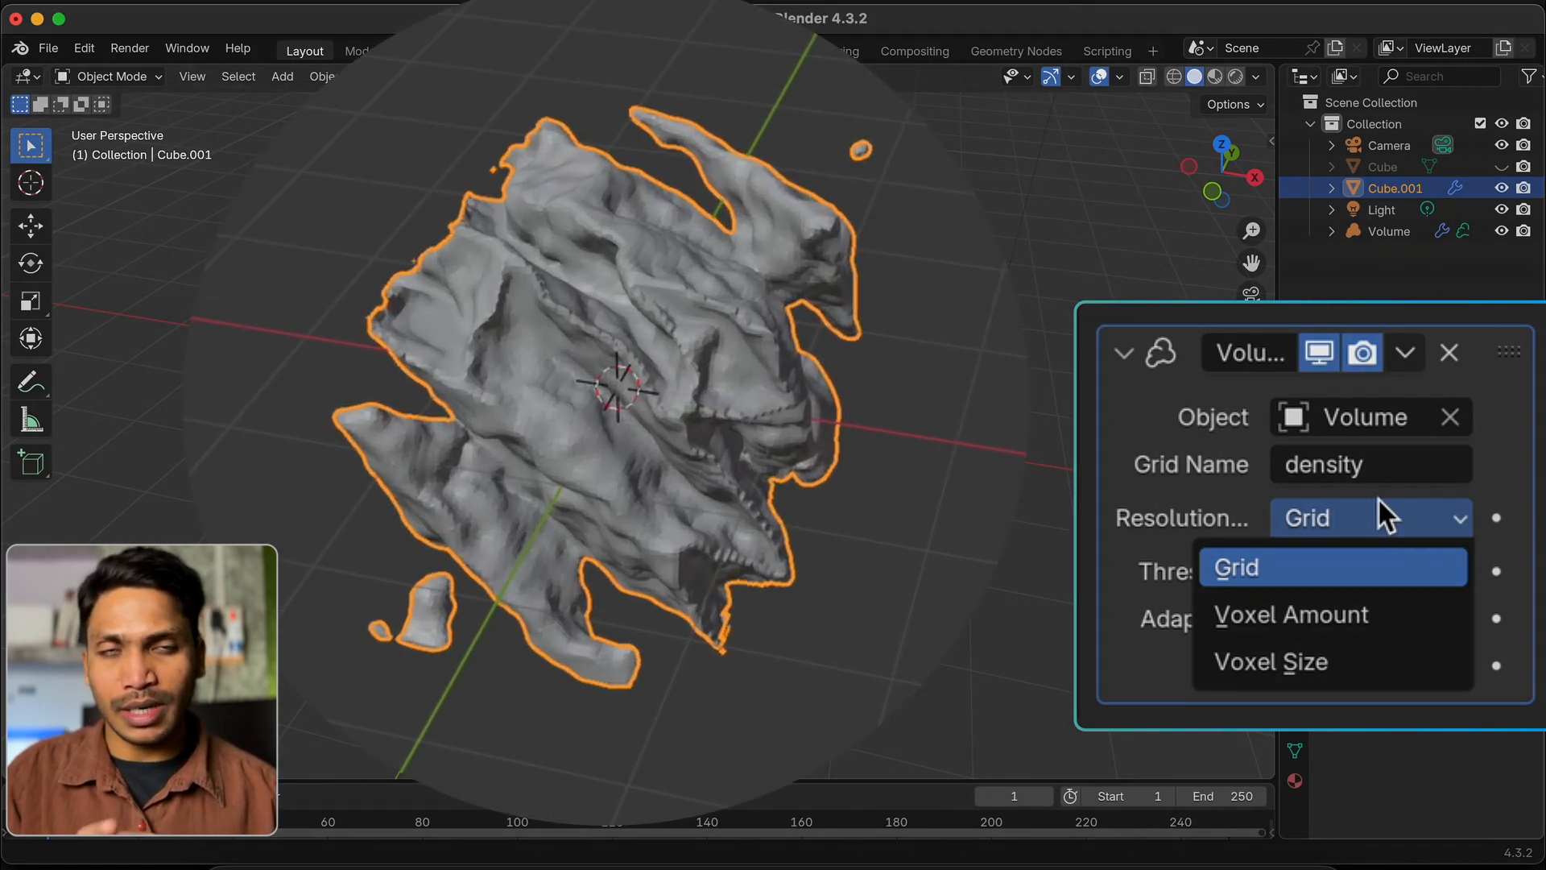
{"action": "left_click", "coordinate": [1367, 567]}
{"action": "left_click_drag", "start_coordinate": [1361, 573], "coordinate": [1405, 573]}
{"action": "left_click", "coordinate": [1340, 518]}
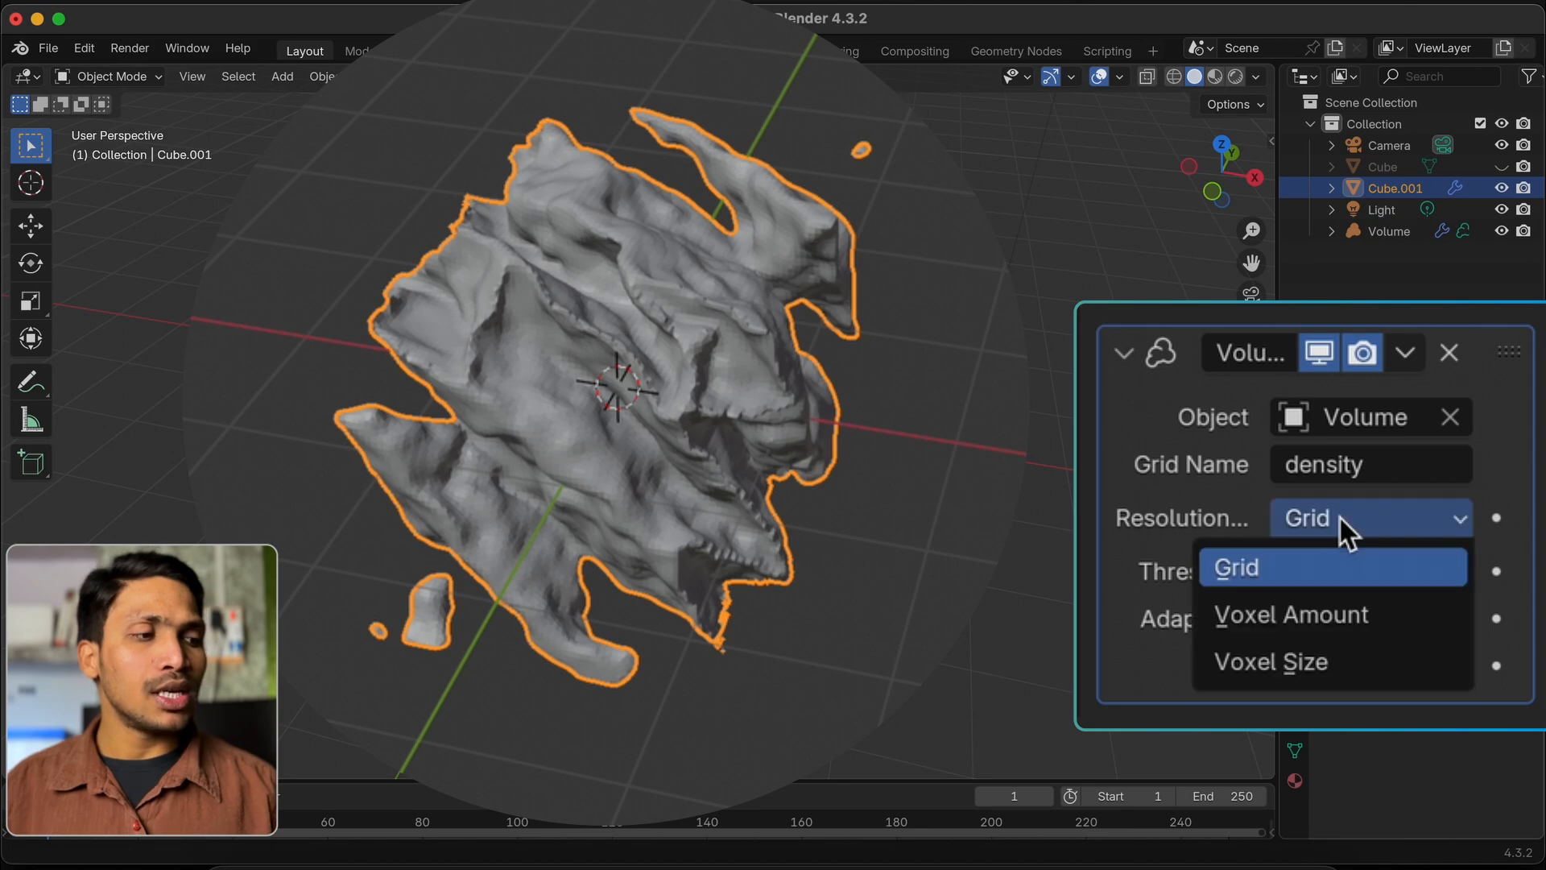
{"action": "left_click", "coordinate": [1319, 613]}
{"action": "left_click_drag", "start_coordinate": [1332, 608], "coordinate": [1502, 609]}
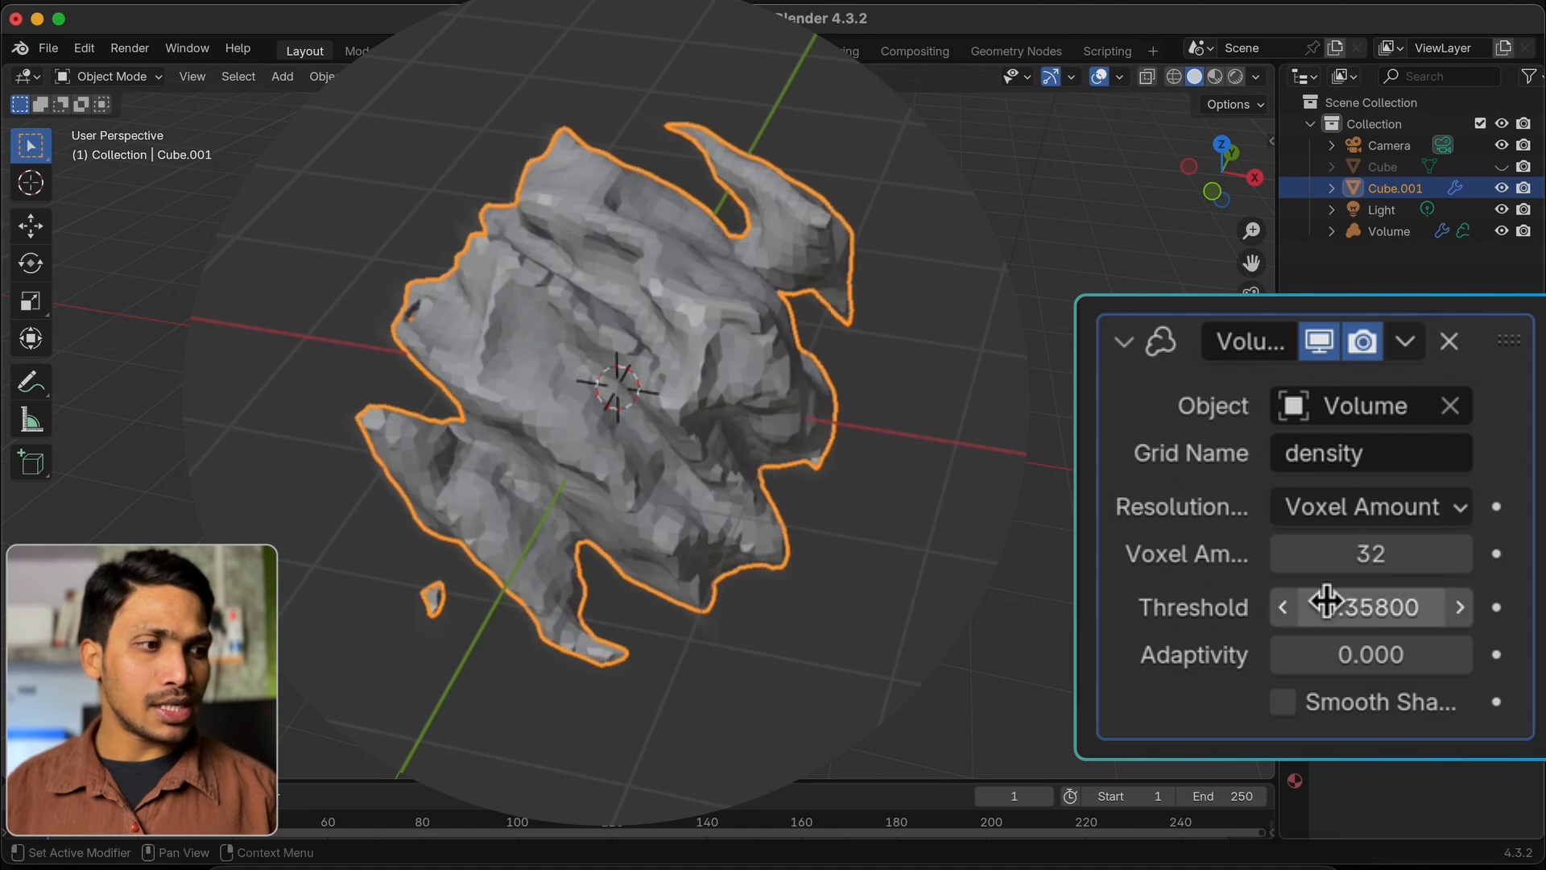
Step: Set the Volume to Mesh voxel amount to 200 and enable smooth shading
{"action": "left_click", "coordinate": [1349, 555]}
{"action": "type", "text": "200"}
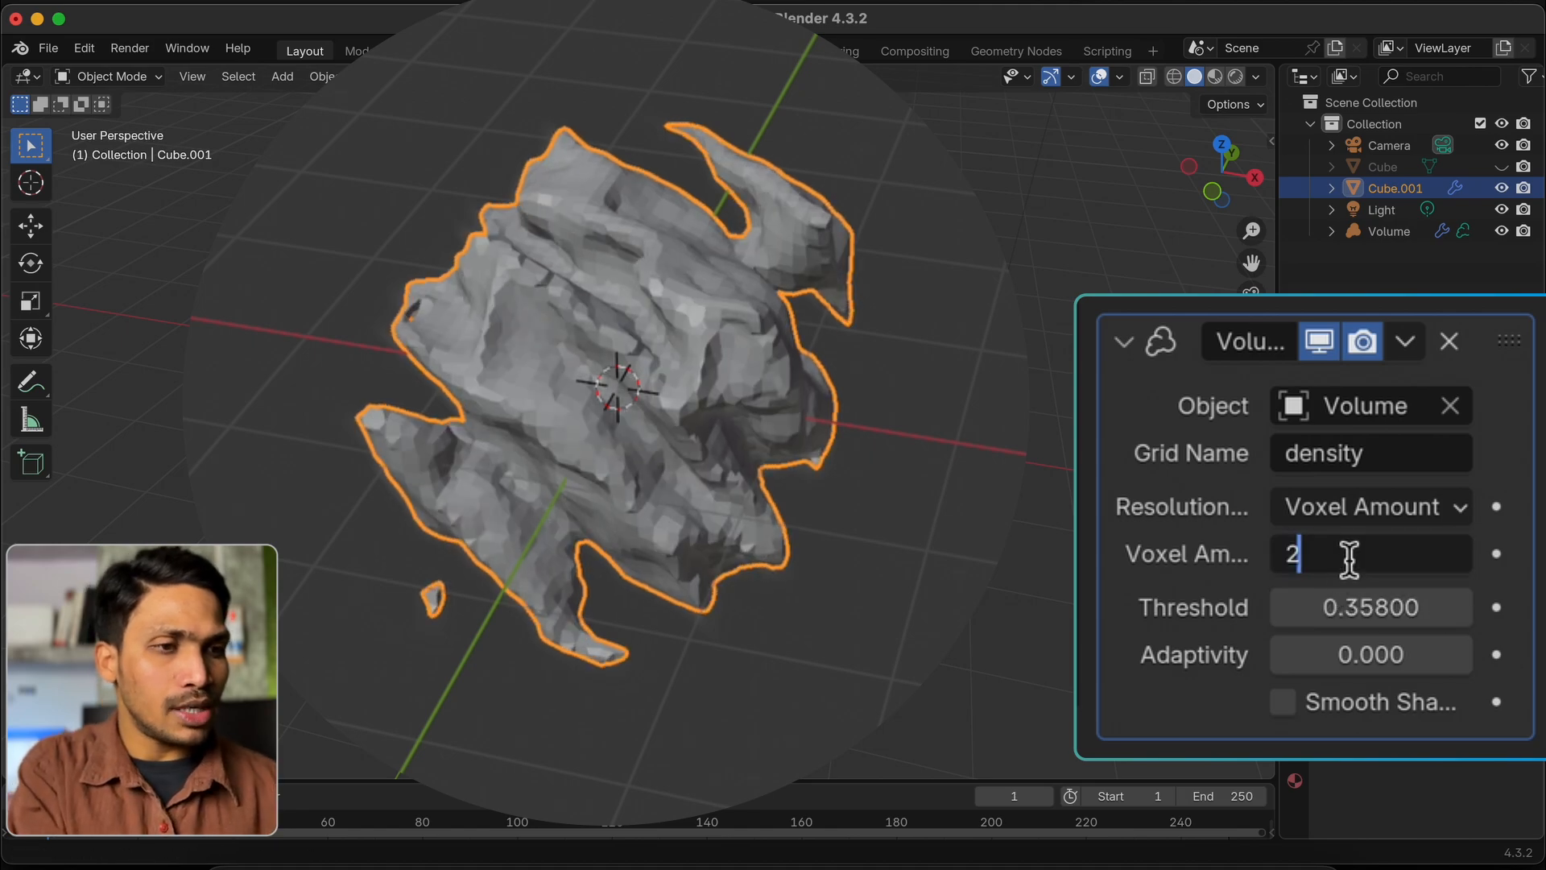
{"action": "key", "text": "Return"}
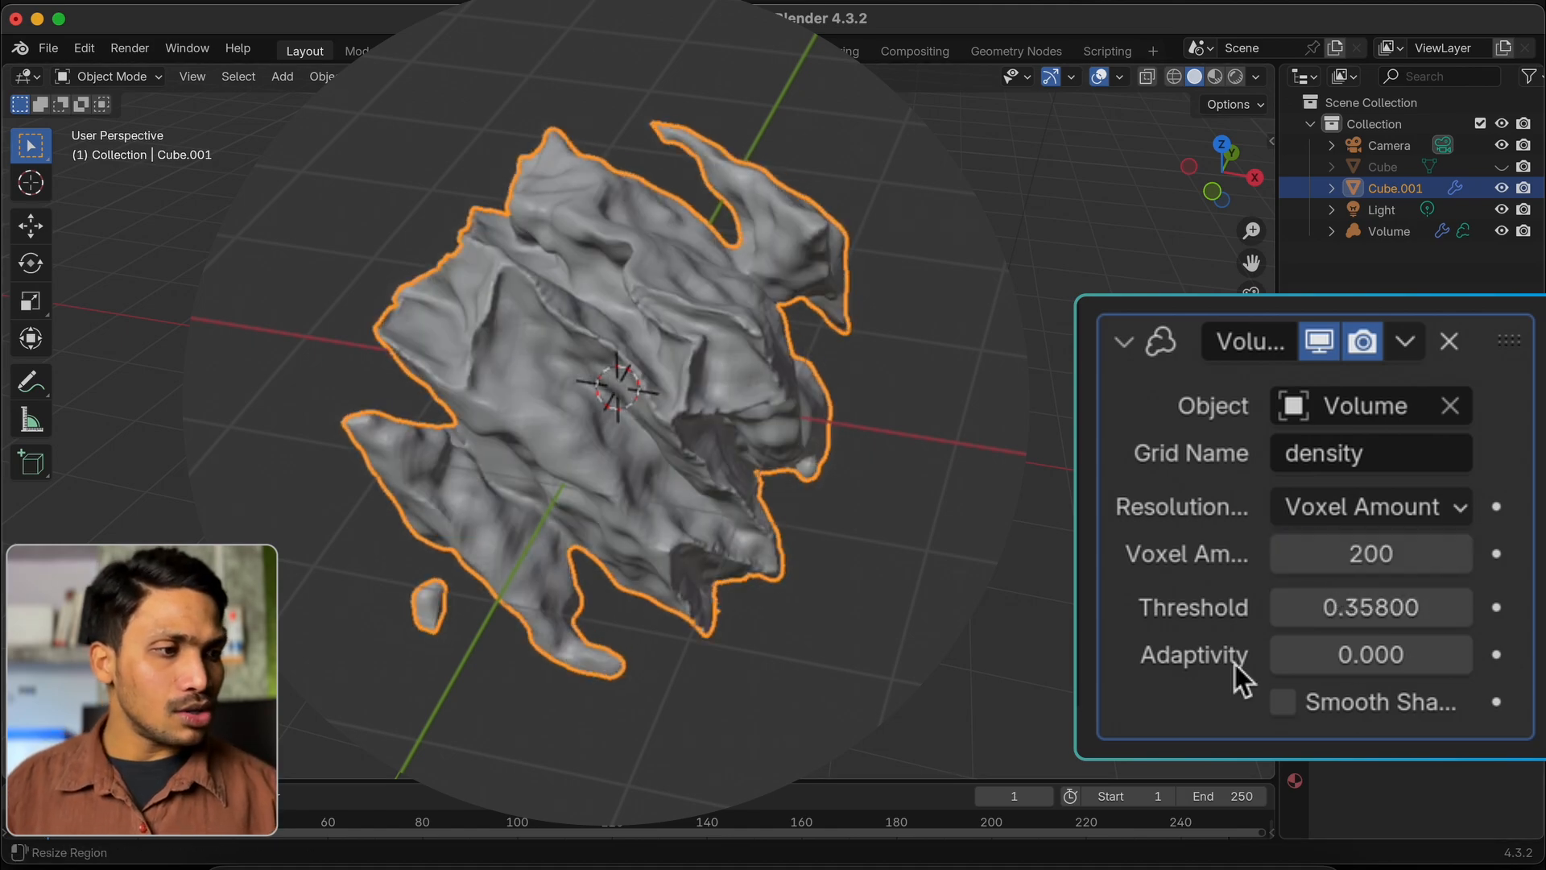
{"action": "mouse_move", "coordinate": [1340, 656]}
{"action": "left_mouse_down"}
{"action": "mouse_move", "coordinate": [1393, 656]}
{"action": "mouse_move", "coordinate": [1340, 666]}
{"action": "left_mouse_up"}
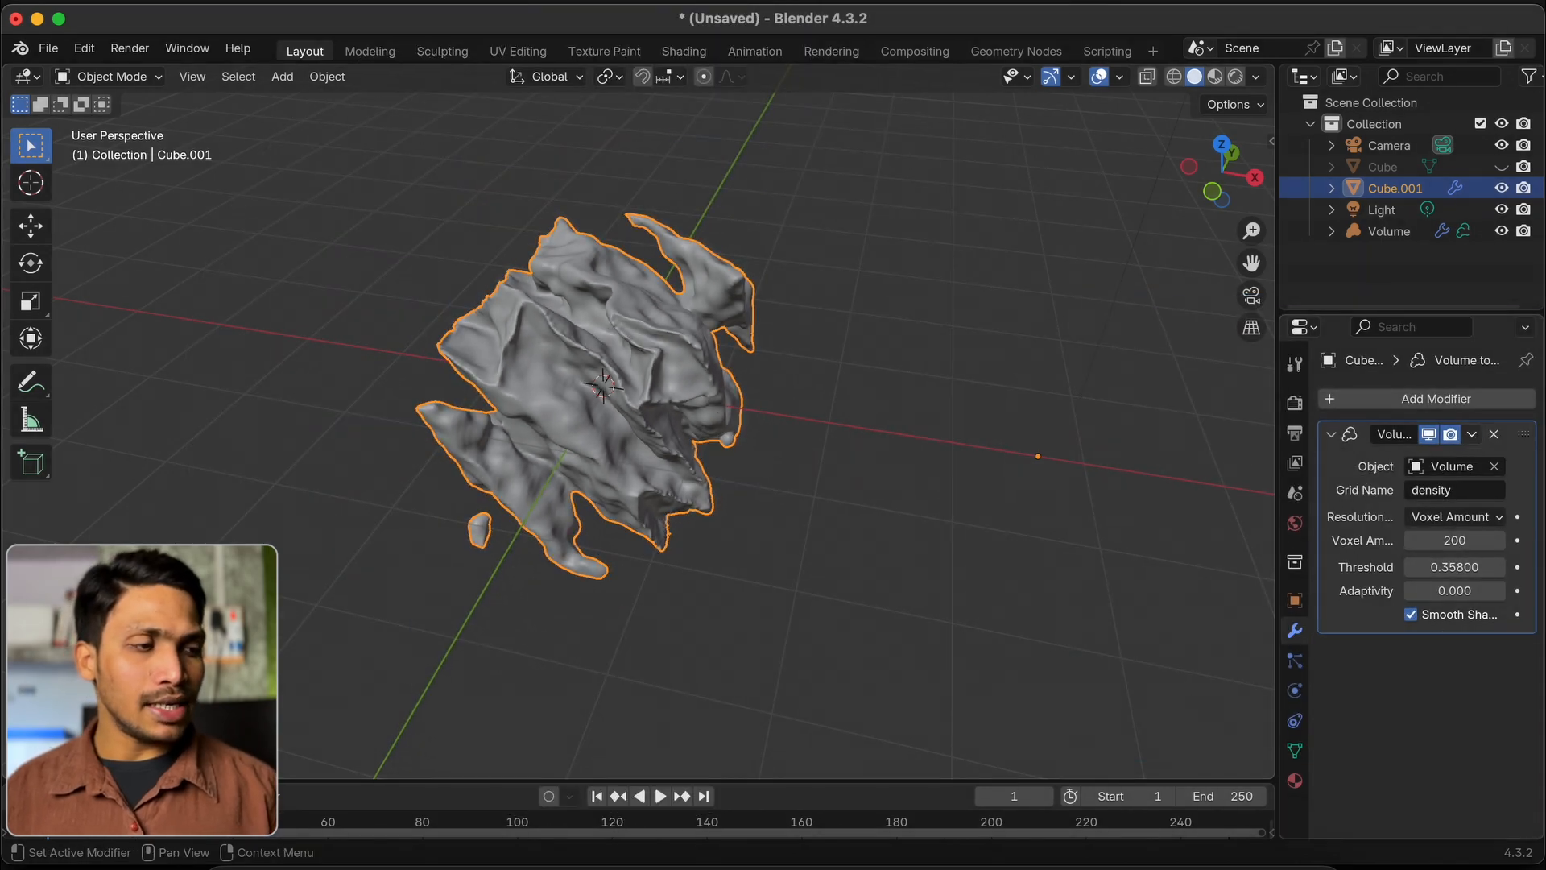
Step: Apply the second cube's Volume to Mesh modifier, and delete the volume object and the original hidden cube
{"action": "left_click", "coordinate": [1473, 437]}
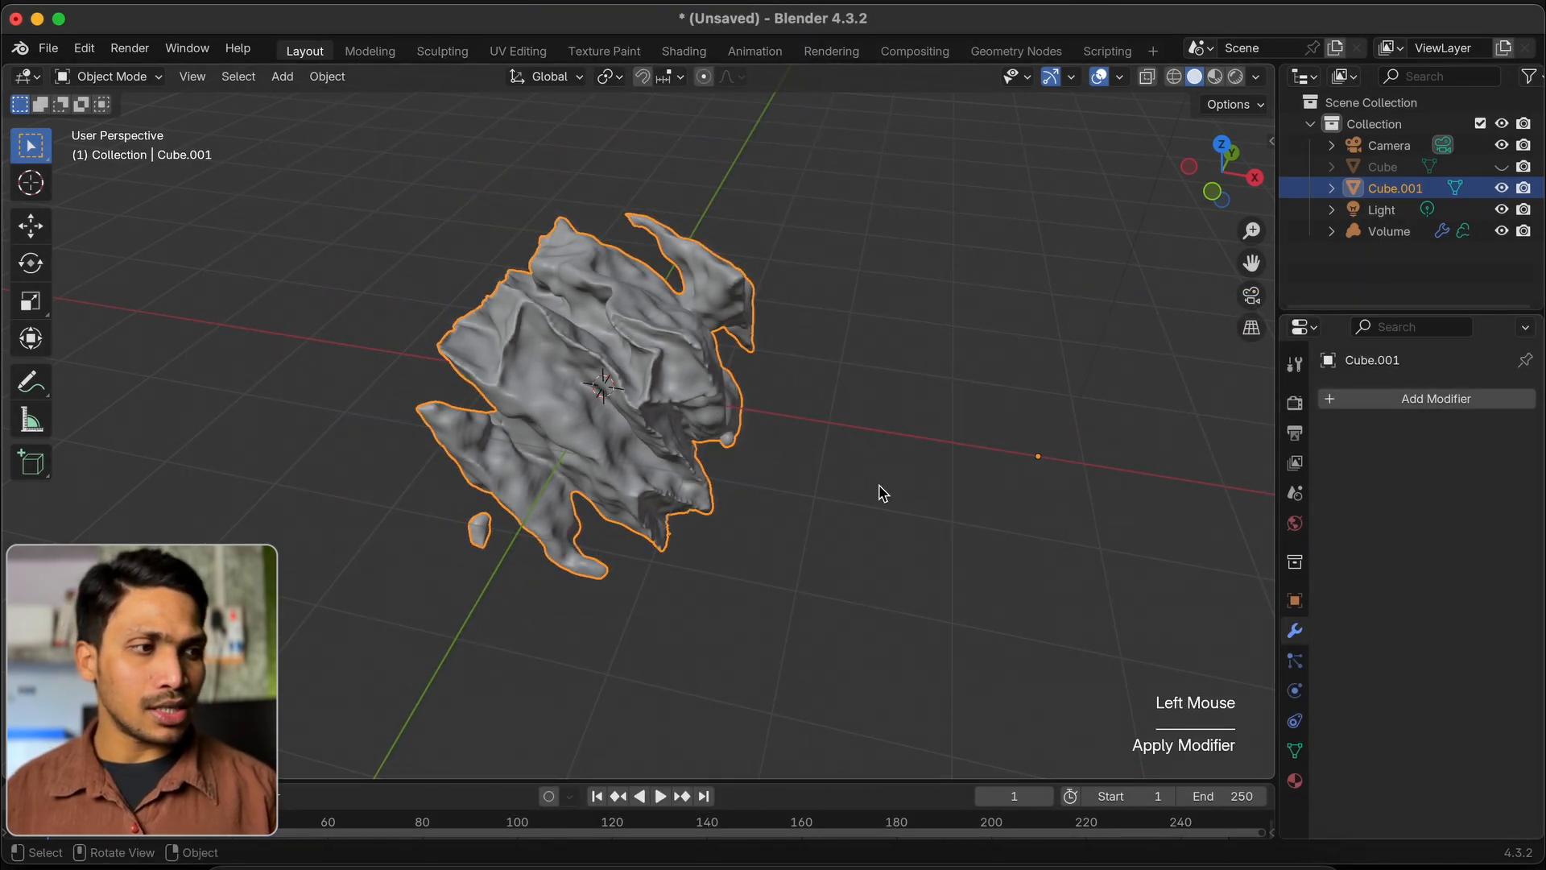
{"action": "left_click", "coordinate": [1401, 232]}
{"action": "key", "text": "x"}
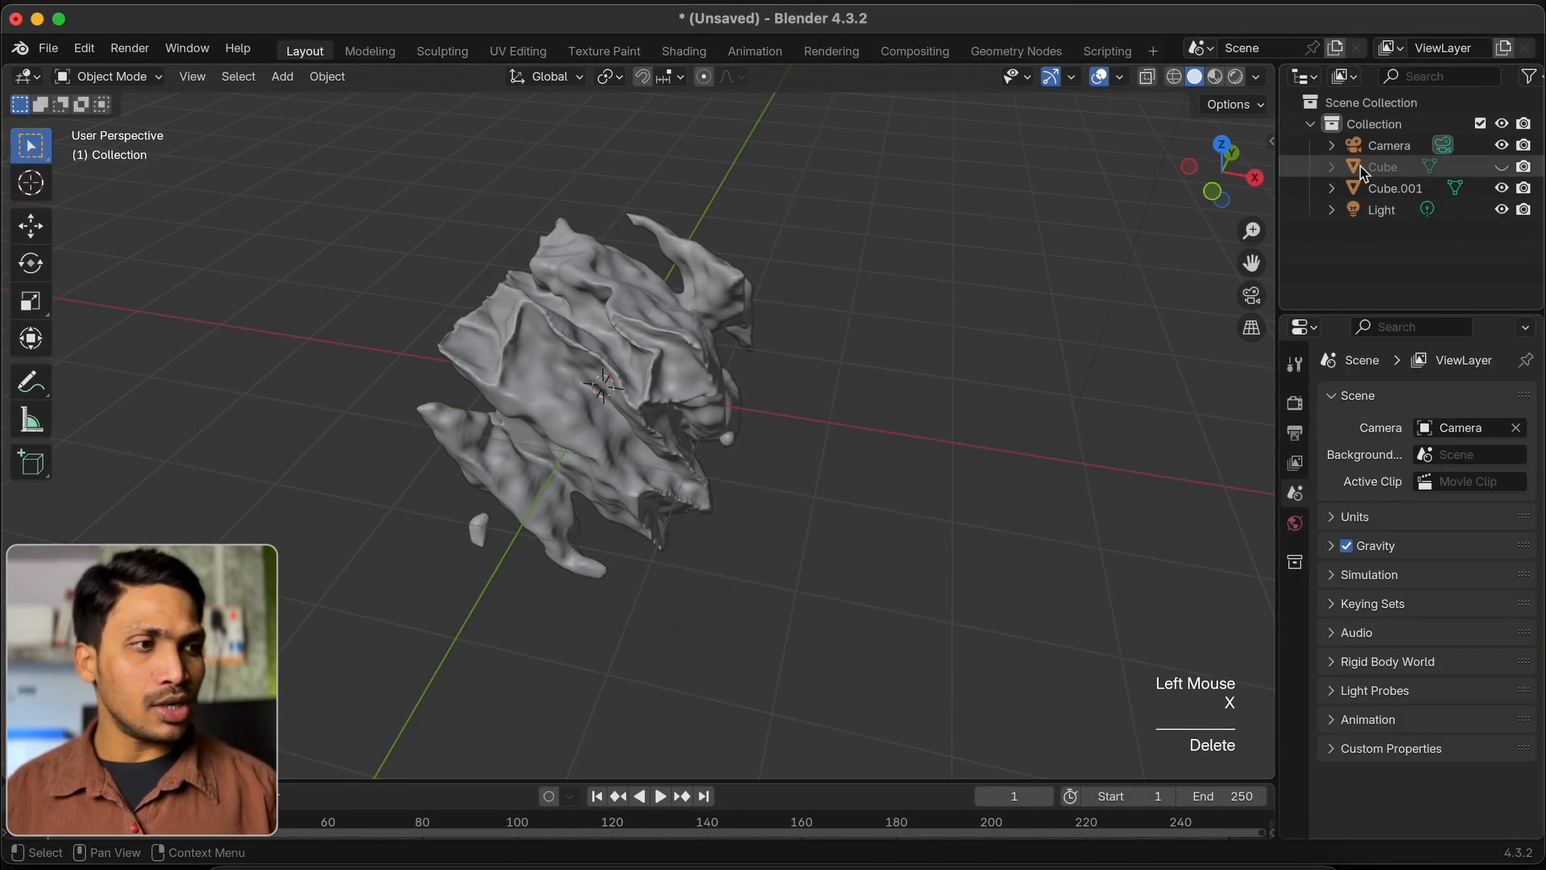
{"action": "left_click", "coordinate": [1361, 167]}
{"action": "key", "text": "x"}
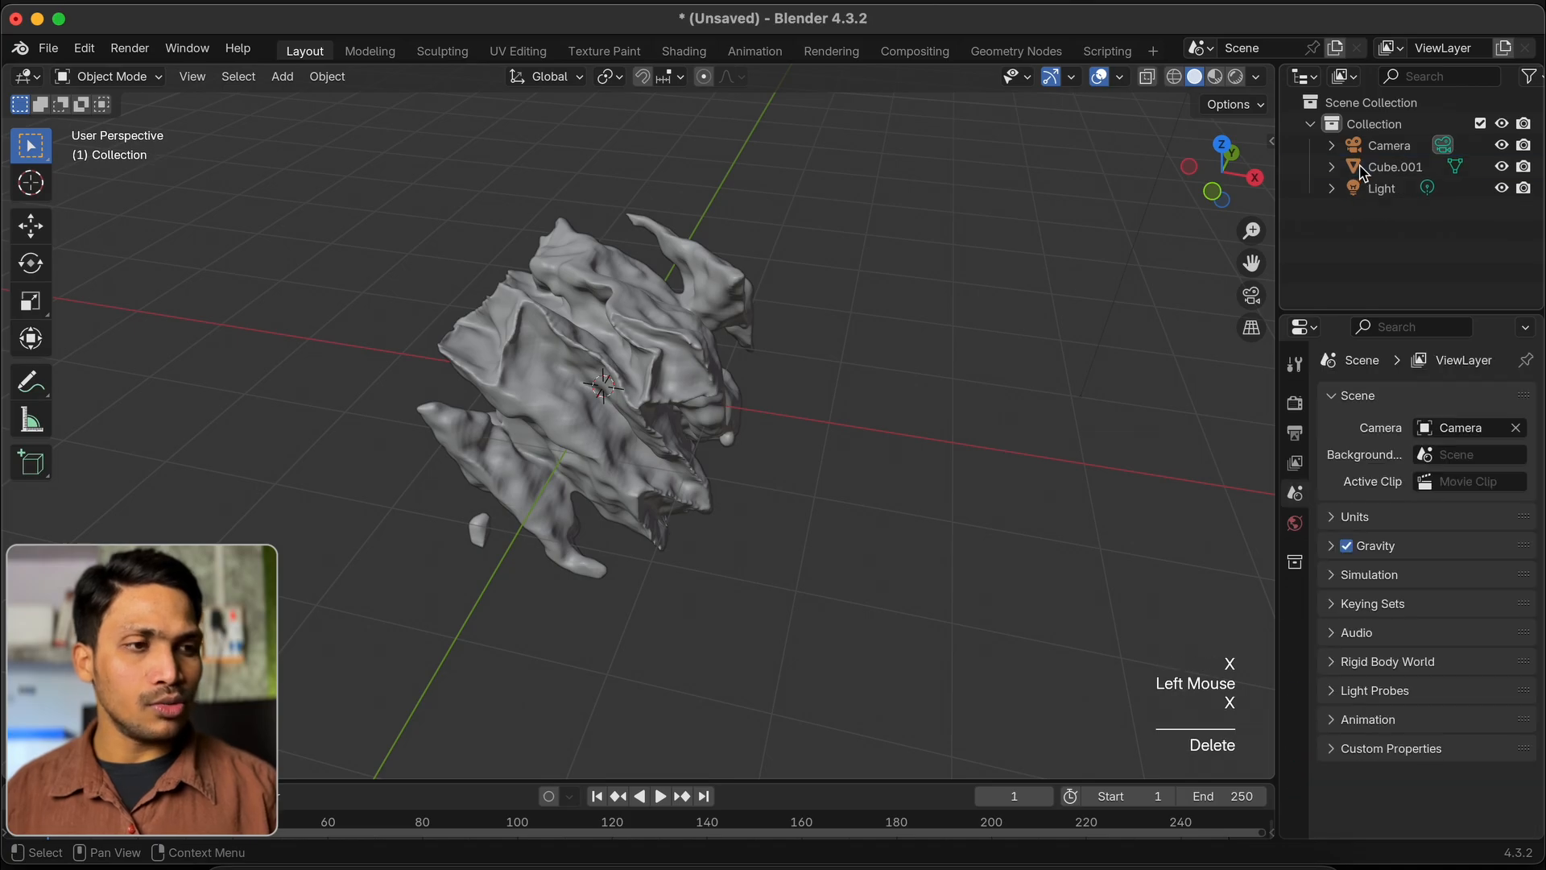
Step: Select the displaced mesh and examine its vertex density up close in Edit Mode
{"action": "left_click", "coordinate": [673, 392]}
{"action": "scroll", "coordinate": [620, 320], "scroll_direction": "left", "scroll_amount": 3}
{"action": "scroll", "coordinate": [621, 321], "scroll_direction": "left", "scroll_amount": 1}
{"action": "key", "text": "Tab"}
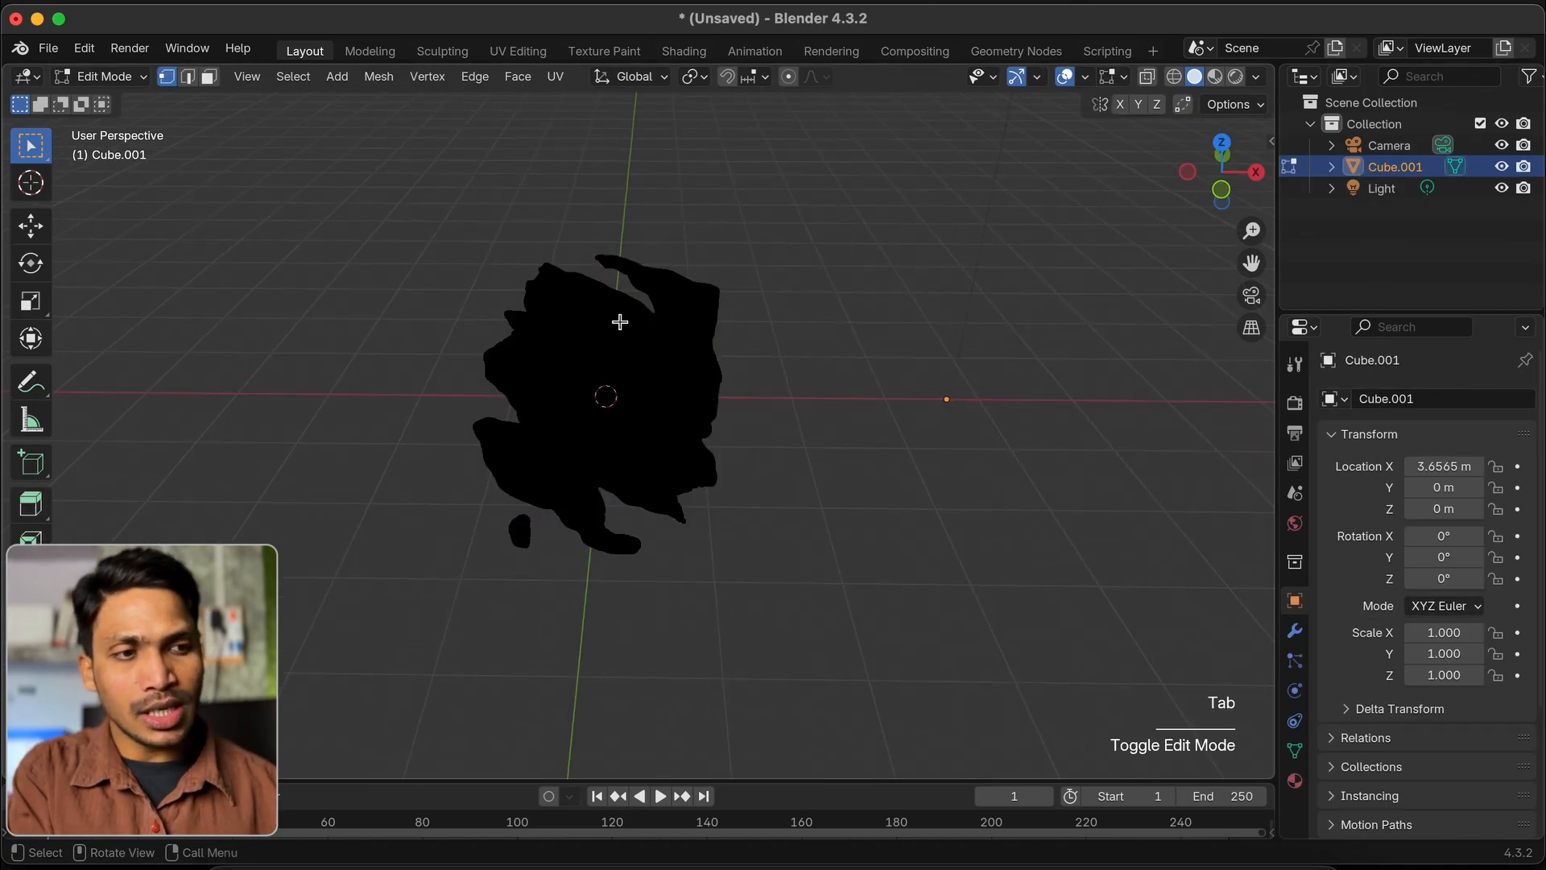
{"action": "scroll", "coordinate": [620, 322], "scroll_direction": "up", "scroll_amount": 10}
{"action": "scroll", "coordinate": [619, 322], "scroll_direction": "down", "scroll_amount": 4}
{"action": "scroll", "coordinate": [619, 321], "scroll_direction": "down", "scroll_amount": 3}
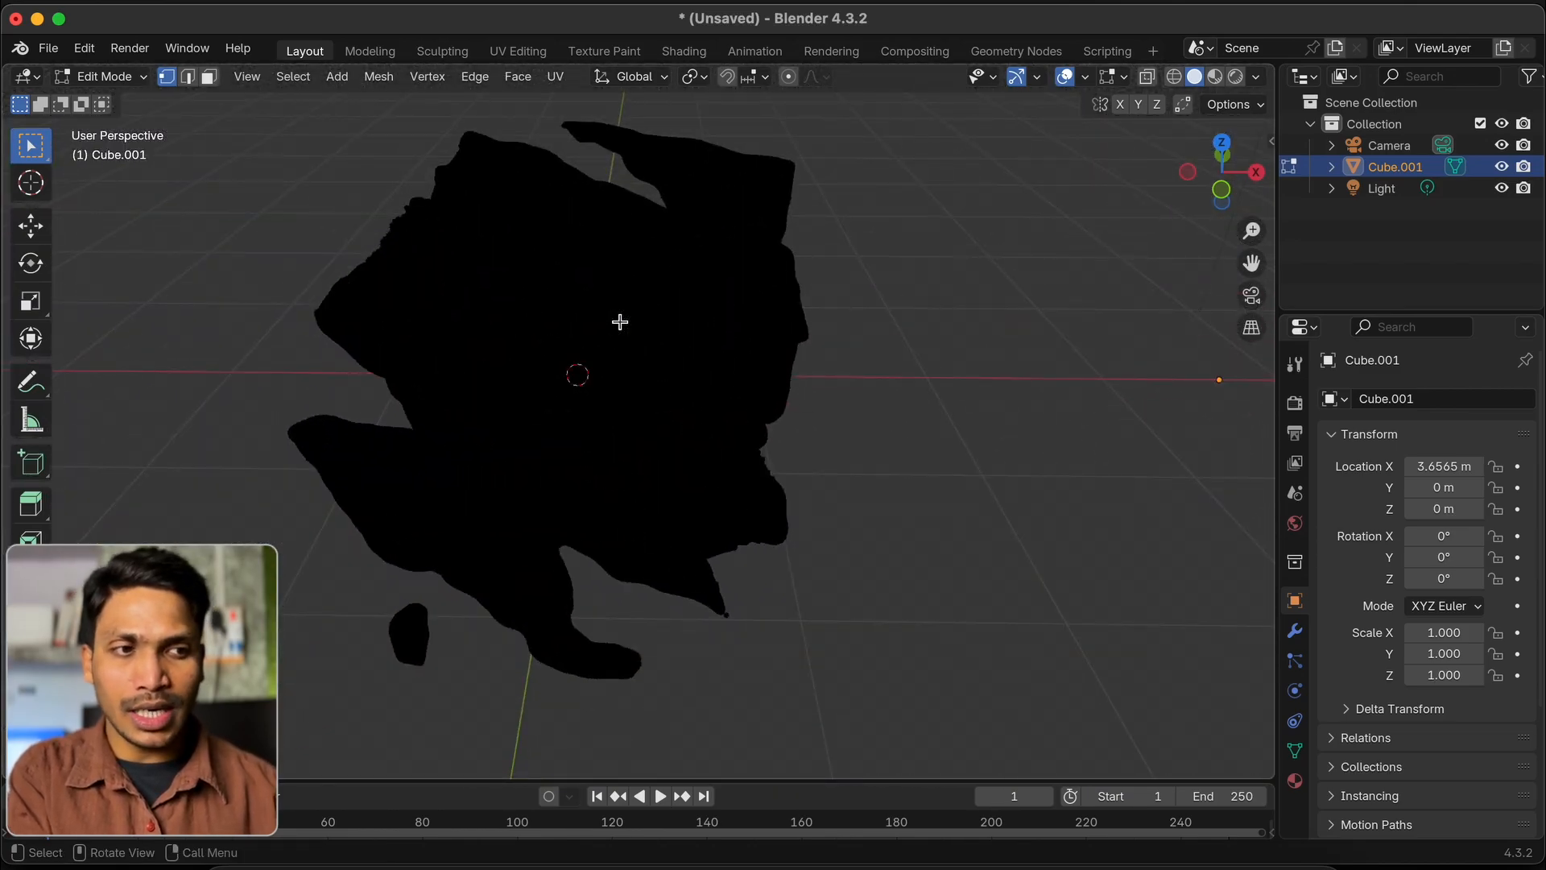
Step: Turn on the Statistics overlay for the viewport and return the mesh to Object Mode
{"action": "left_click", "coordinate": [1085, 78]}
{"action": "left_click", "coordinate": [954, 252]}
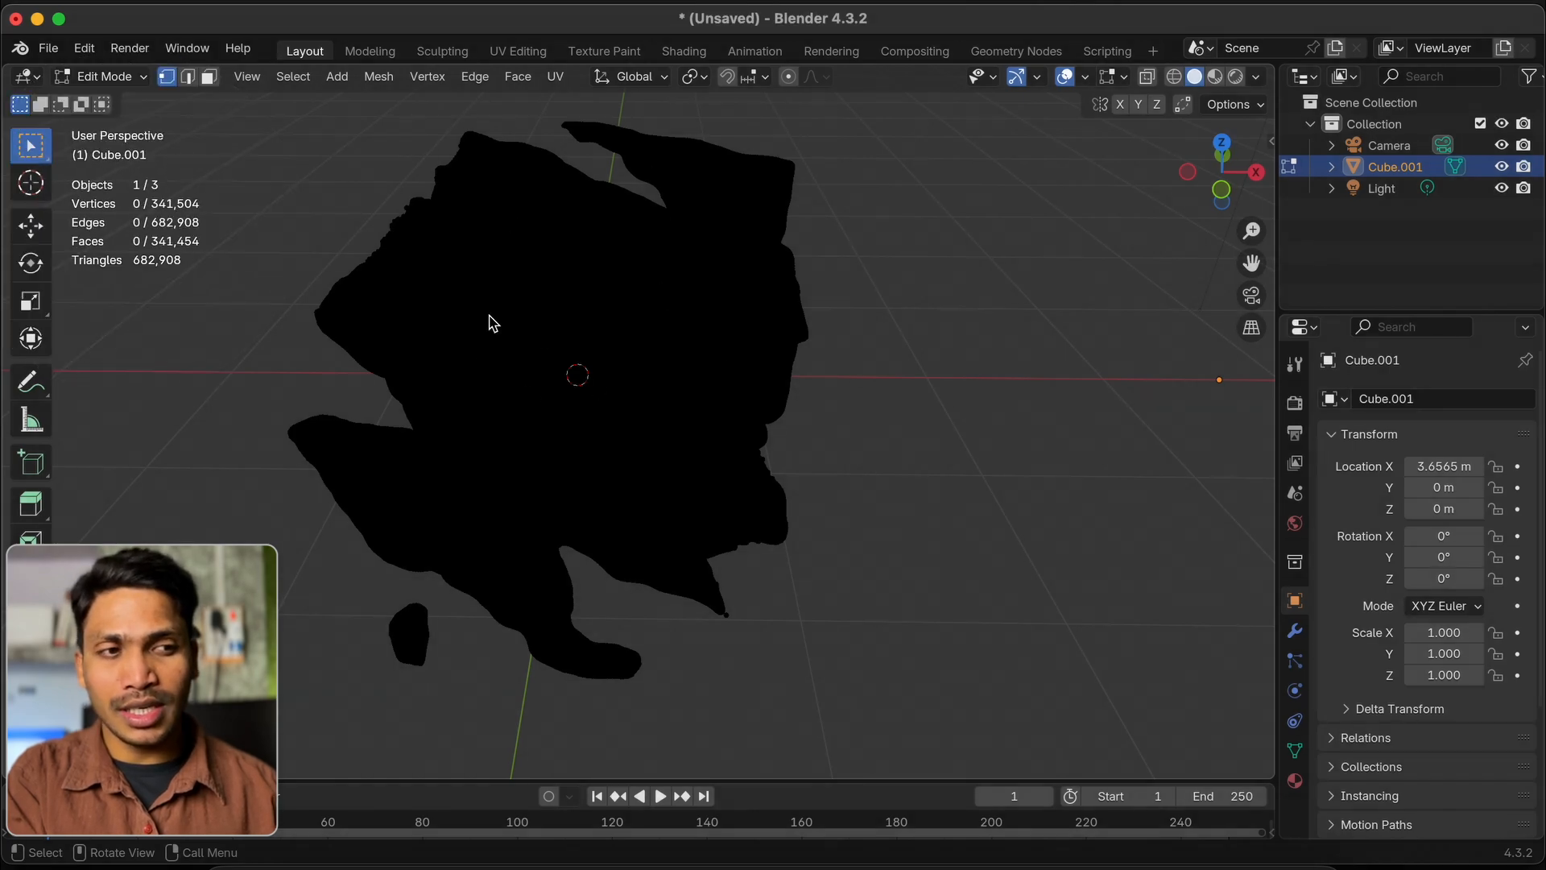
{"action": "key", "text": "Tab"}
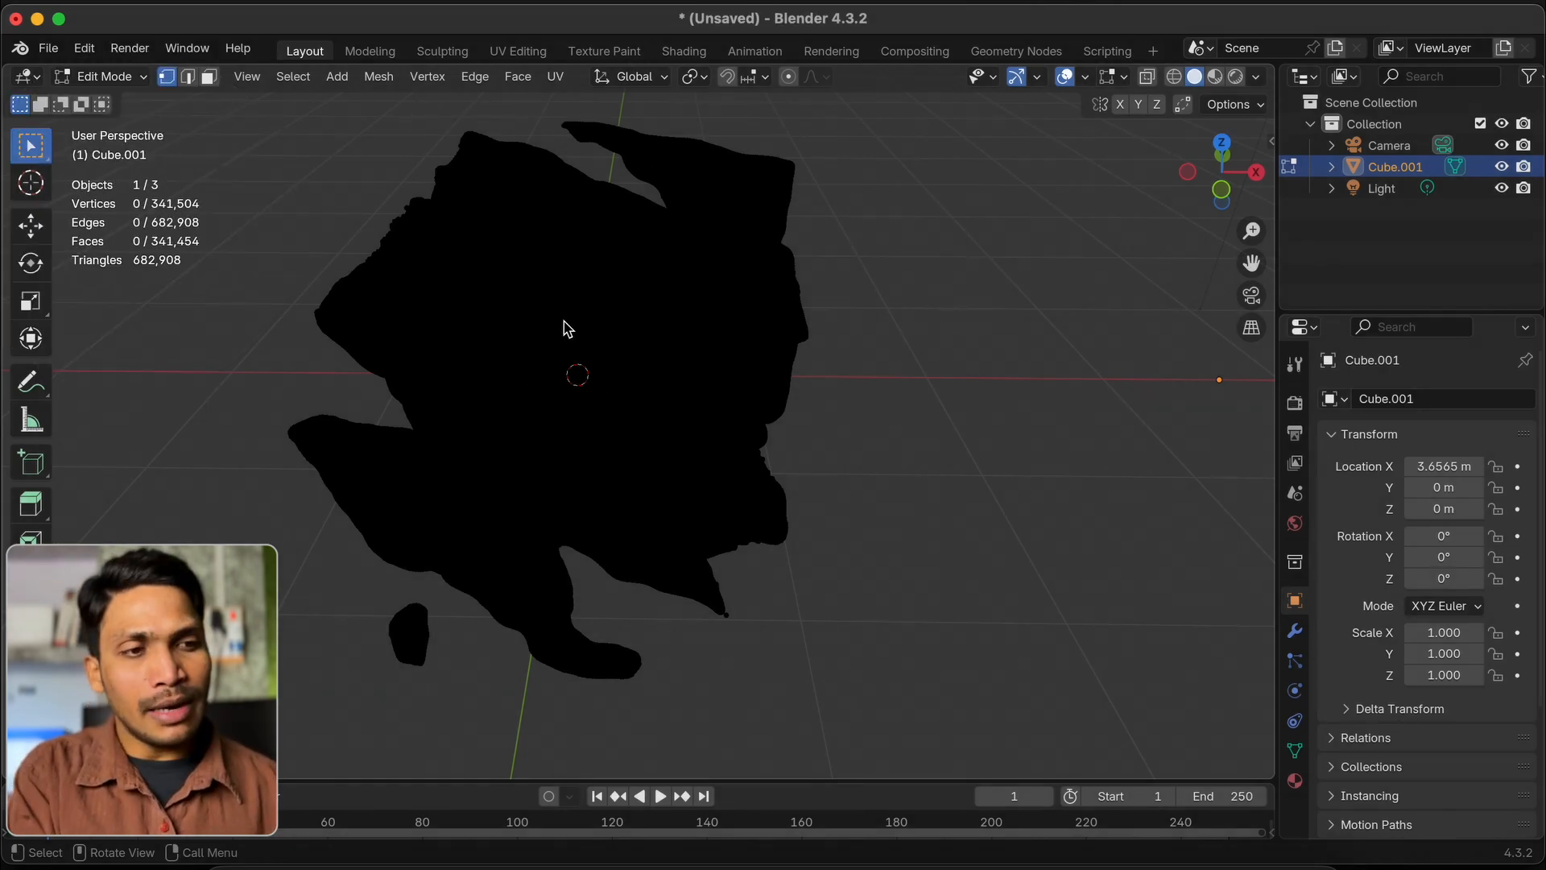
{"action": "key", "text": "Tab"}
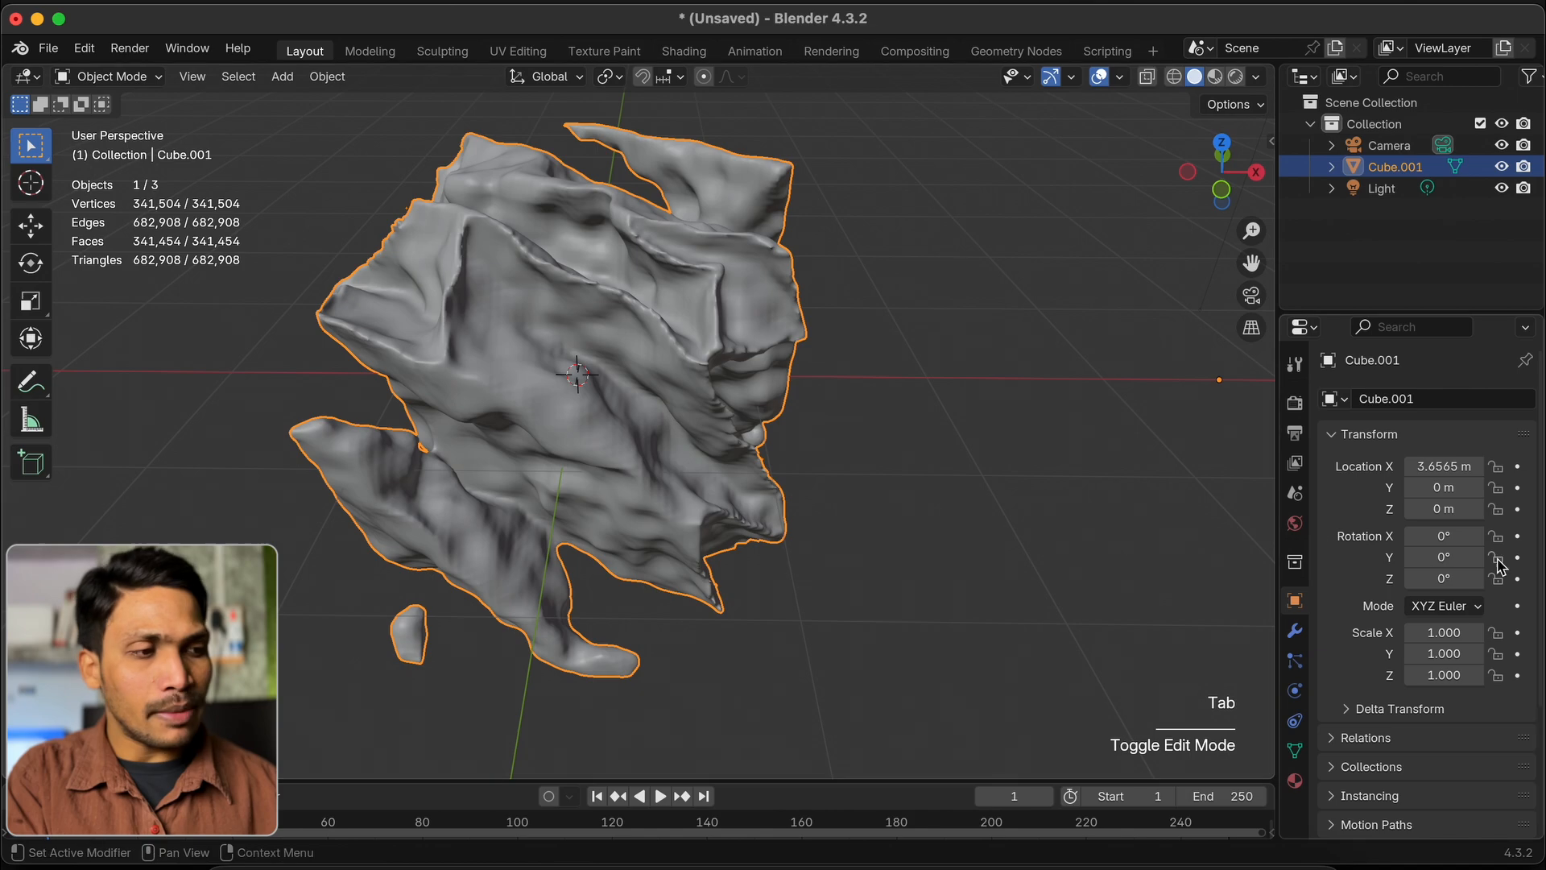
Step: Add a Decimate modifier to the displaced mesh
{"action": "left_click", "coordinate": [1295, 630]}
{"action": "left_click", "coordinate": [1464, 400]}
{"action": "mouse_move", "coordinate": [1463, 411]}
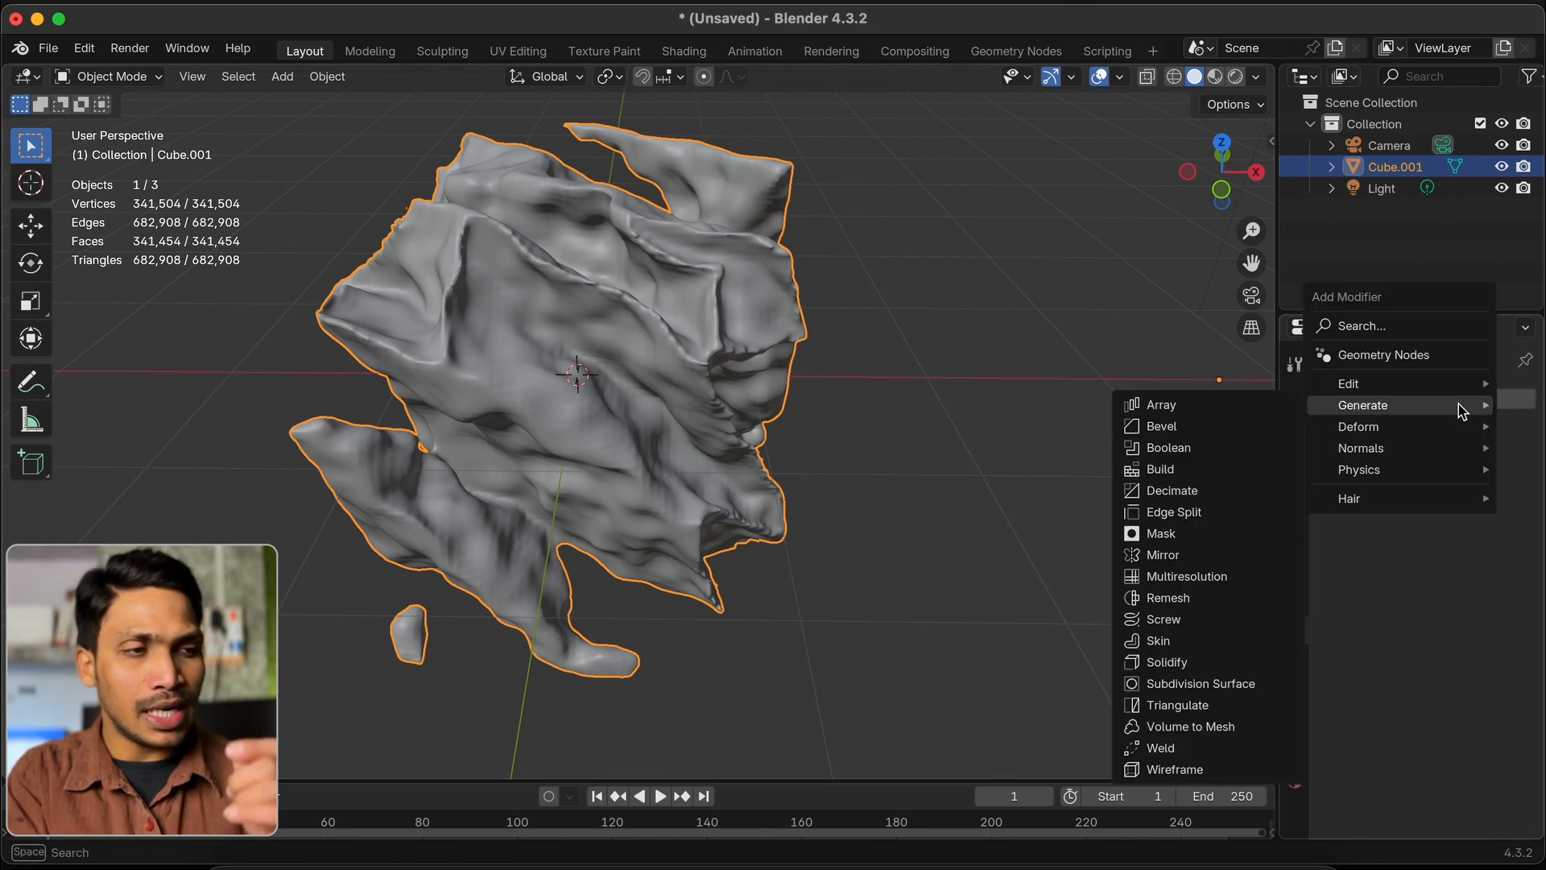
{"action": "type", "text": "dec"}
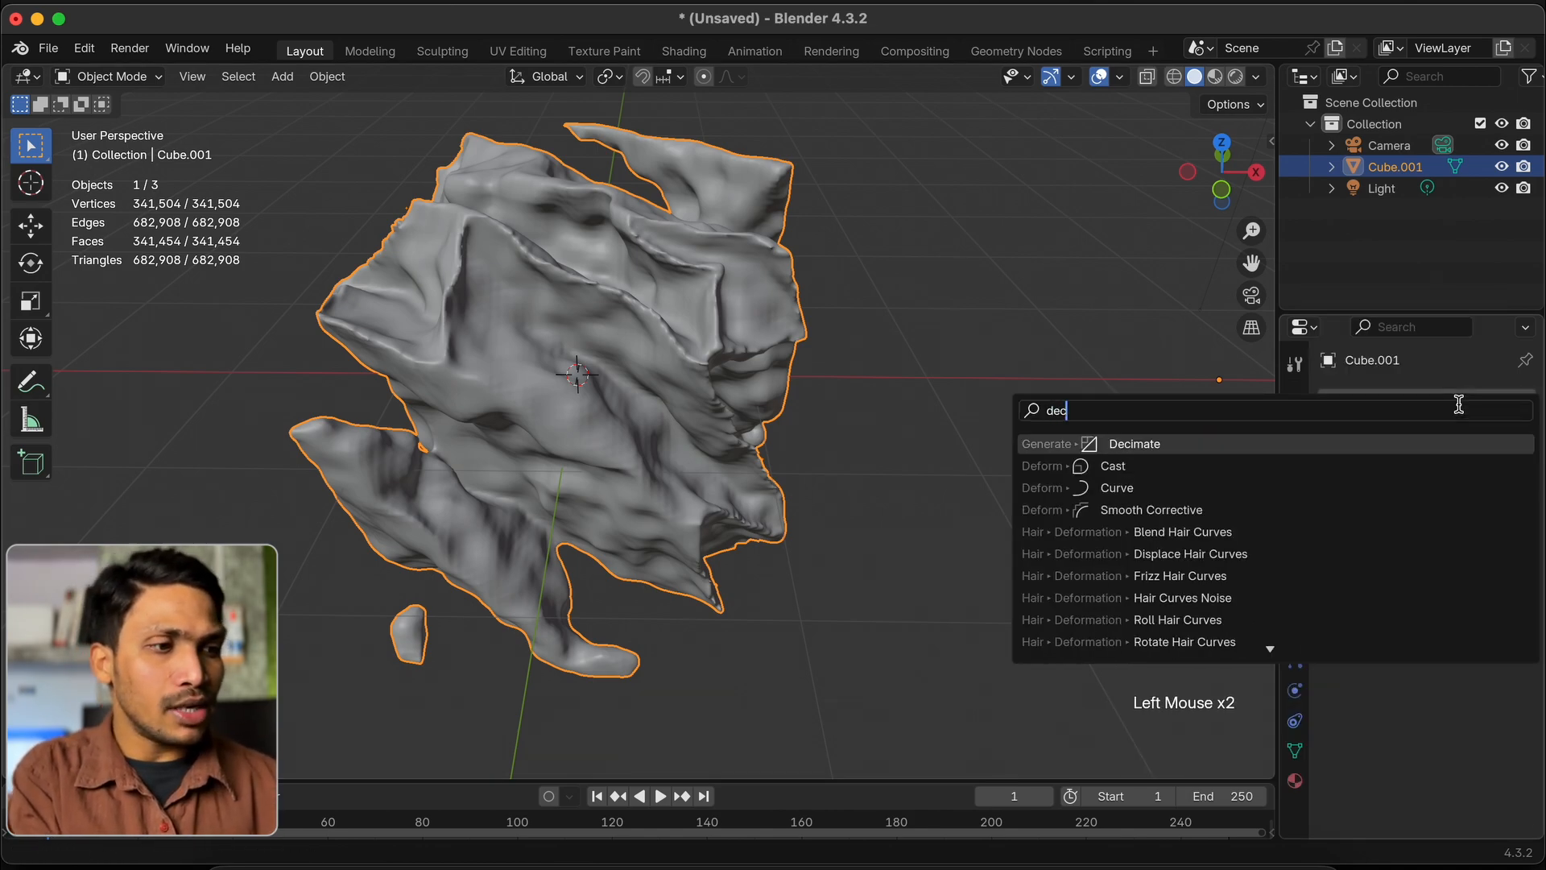
{"action": "key", "text": "Return"}
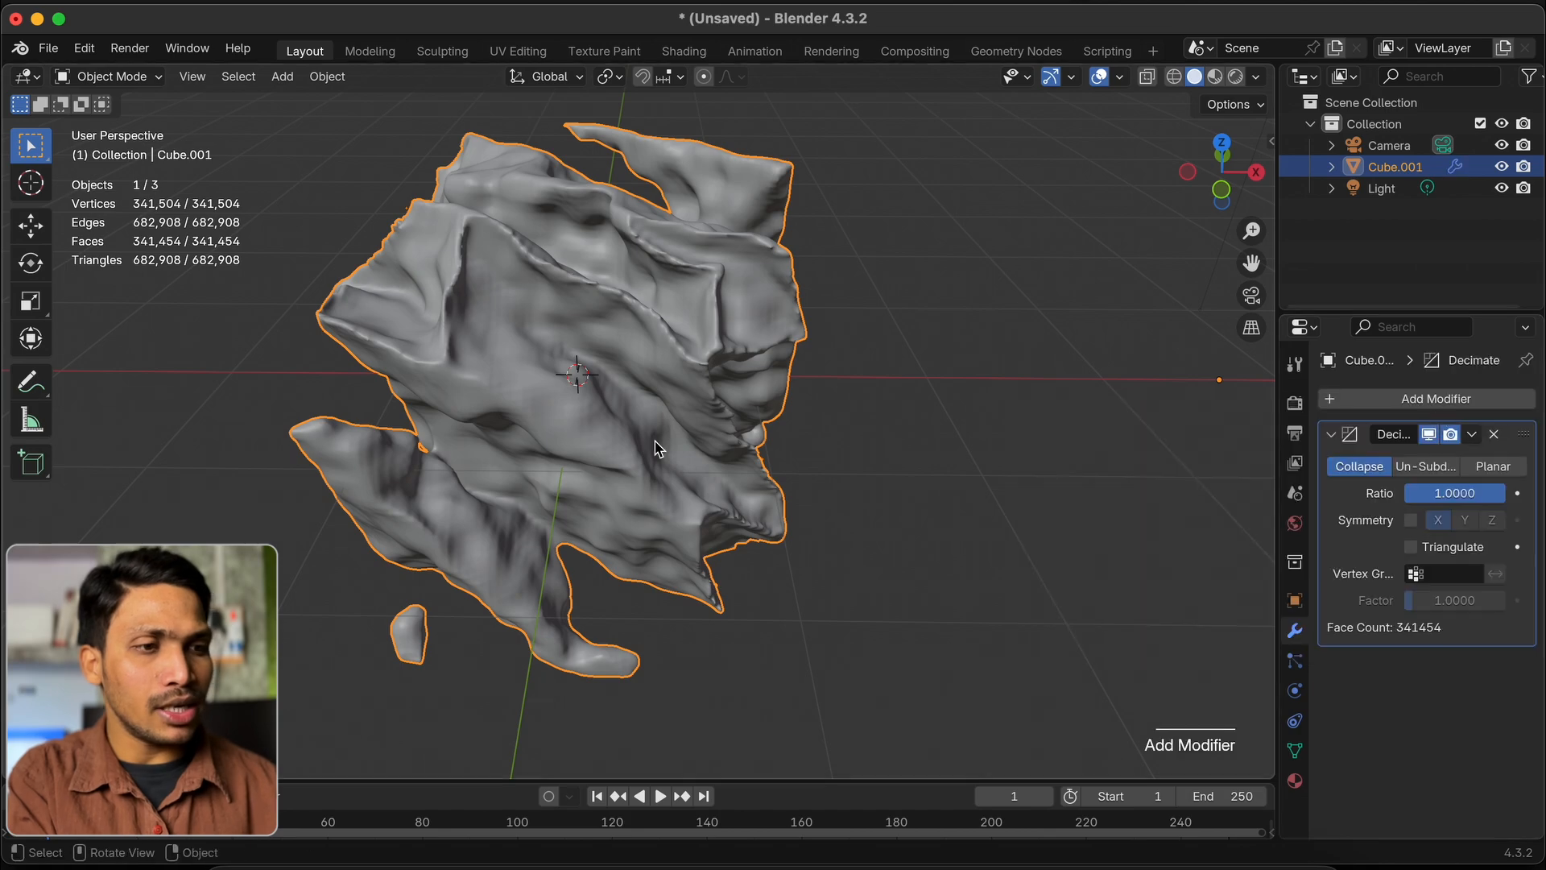
Step: Duplicate the mesh along the X axis until the copy stands clear beside it, and remove the copy's Decimate modifier
{"action": "left_click", "coordinate": [649, 442]}
{"action": "scroll", "coordinate": [654, 445], "scroll_direction": "down", "scroll_amount": 2}
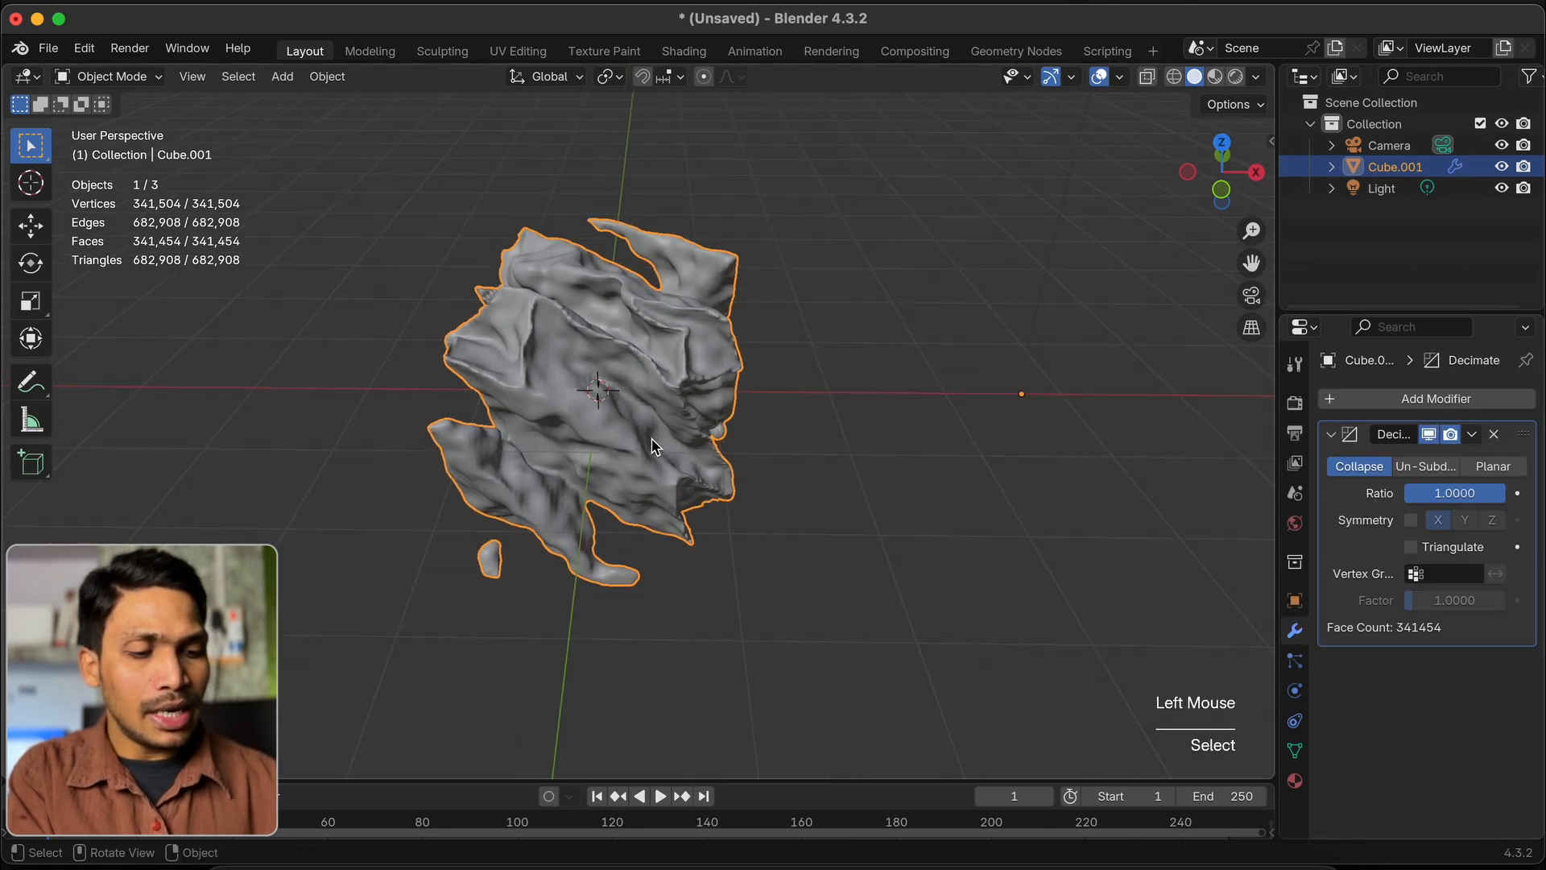
{"action": "key", "text": "shift+d"}
{"action": "key", "text": "g"}
{"action": "key", "text": "x"}
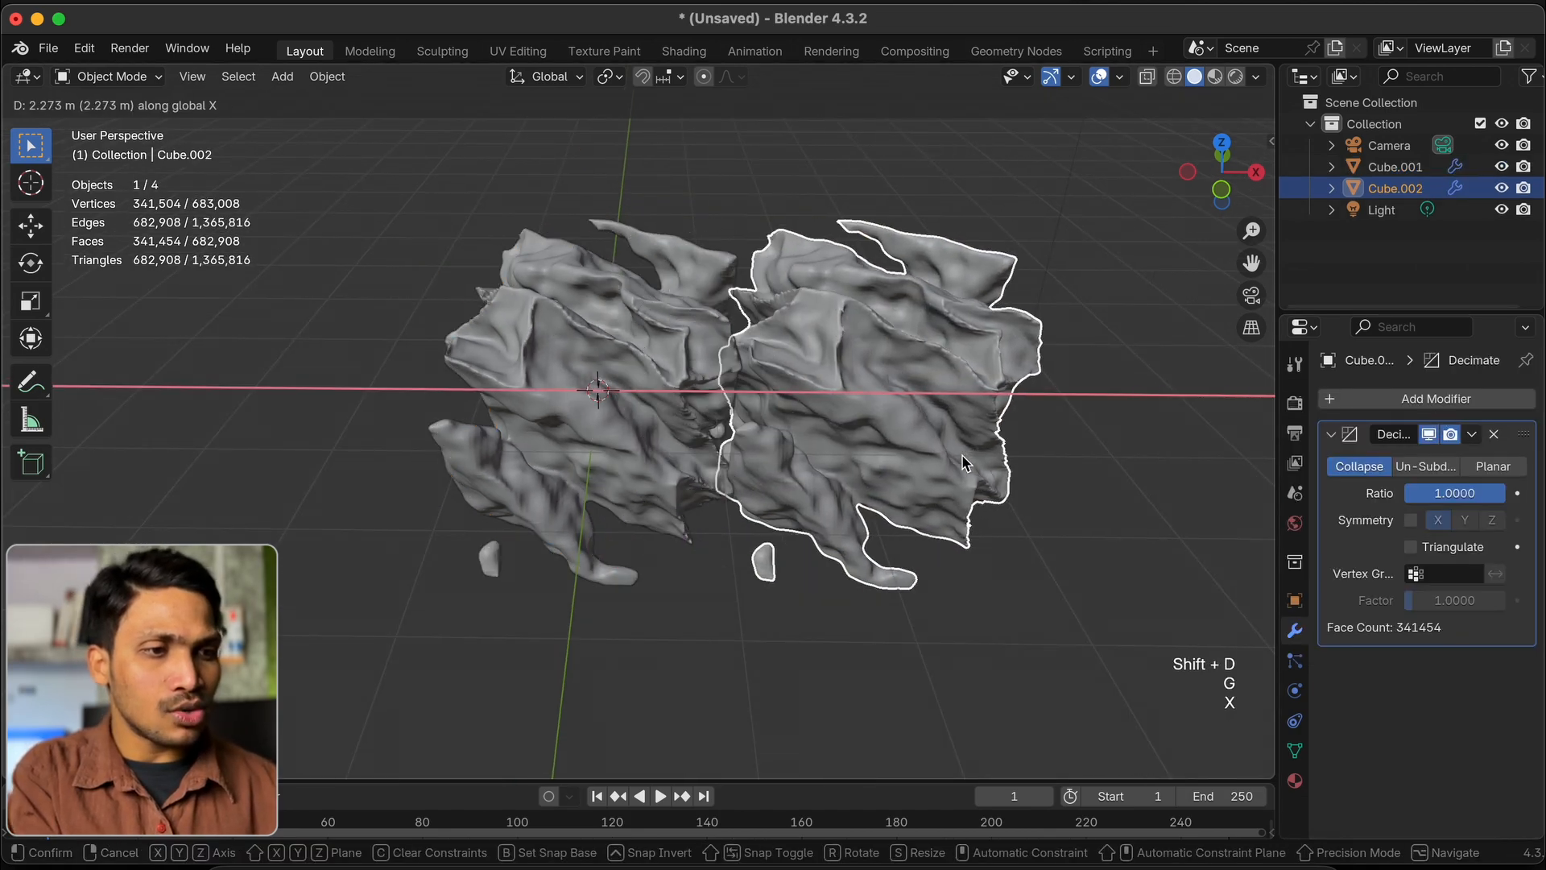
{"action": "left_click", "coordinate": [1096, 455]}
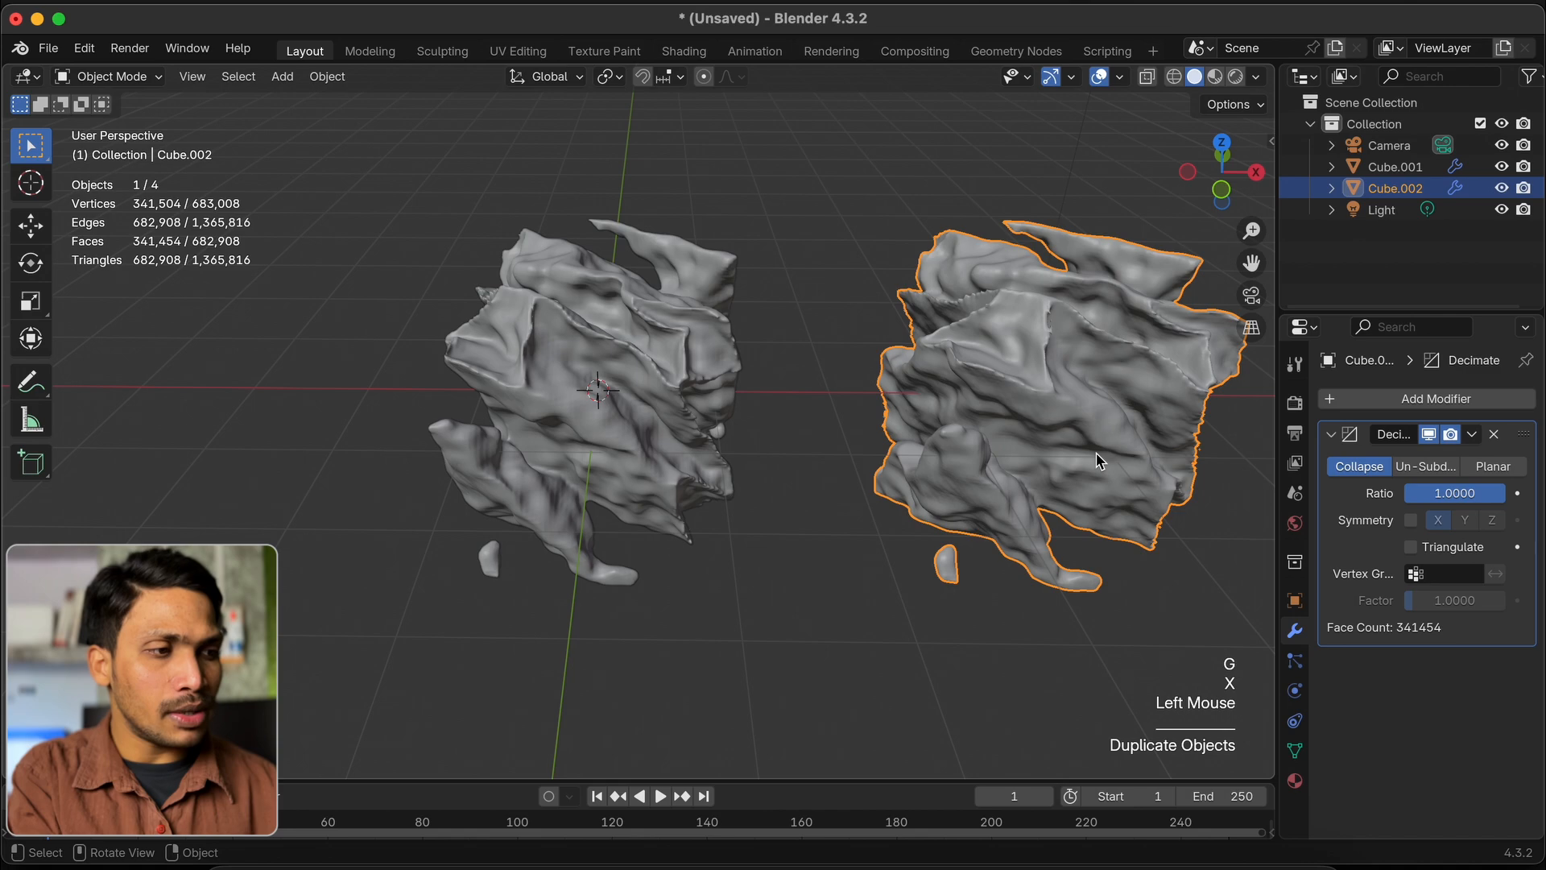
{"action": "left_click", "coordinate": [1496, 435]}
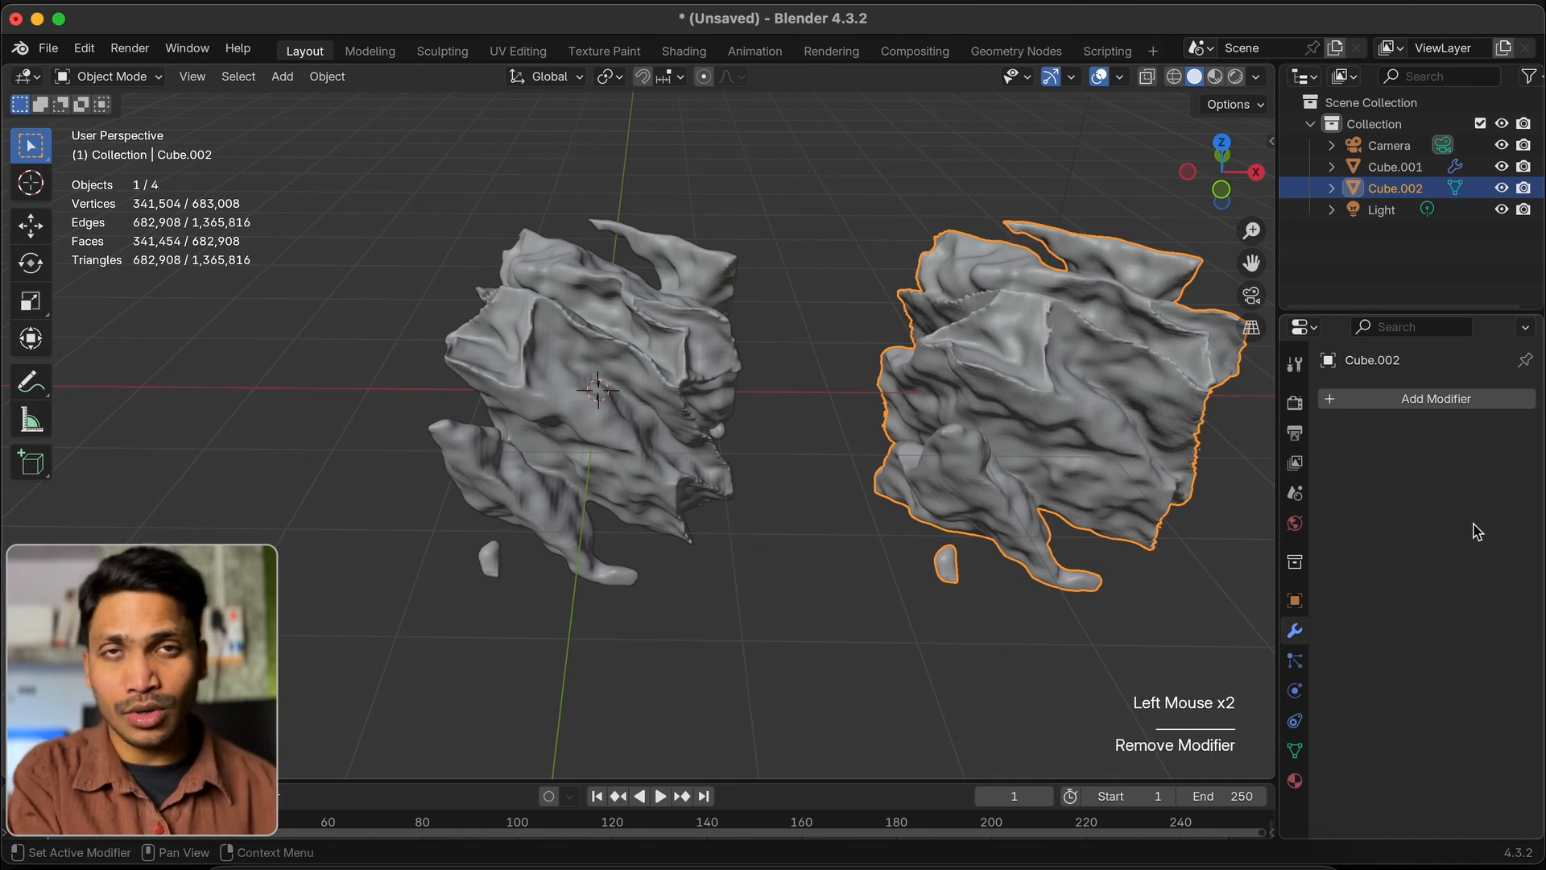
Step: Set the Decimate ratio of the original mesh to 0.1 and apply the modifier
{"action": "left_click", "coordinate": [611, 416]}
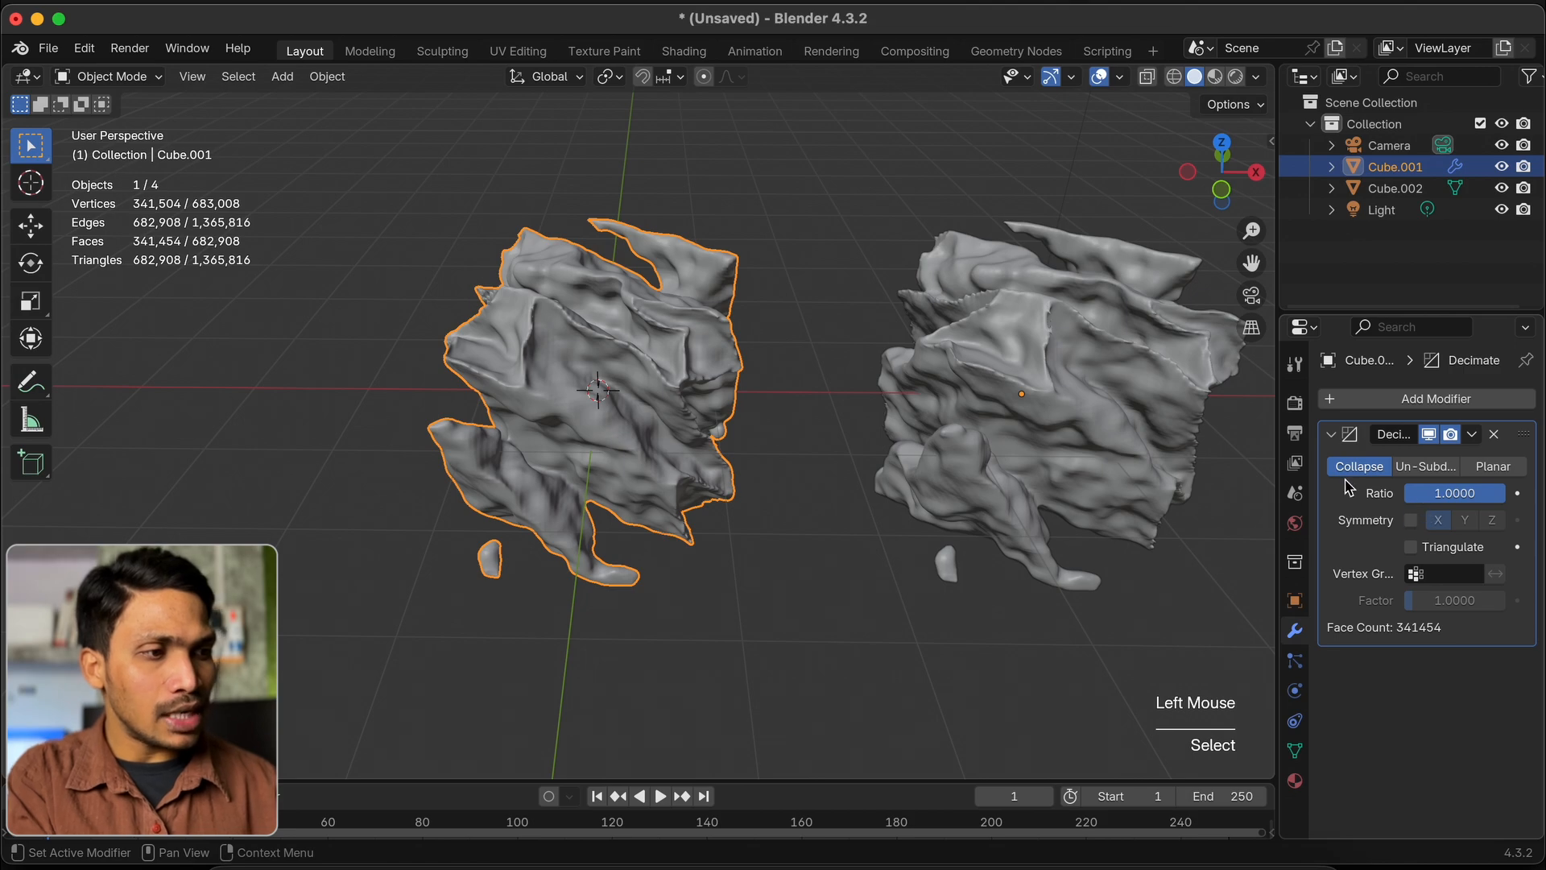
{"action": "left_click", "coordinate": [1480, 494]}
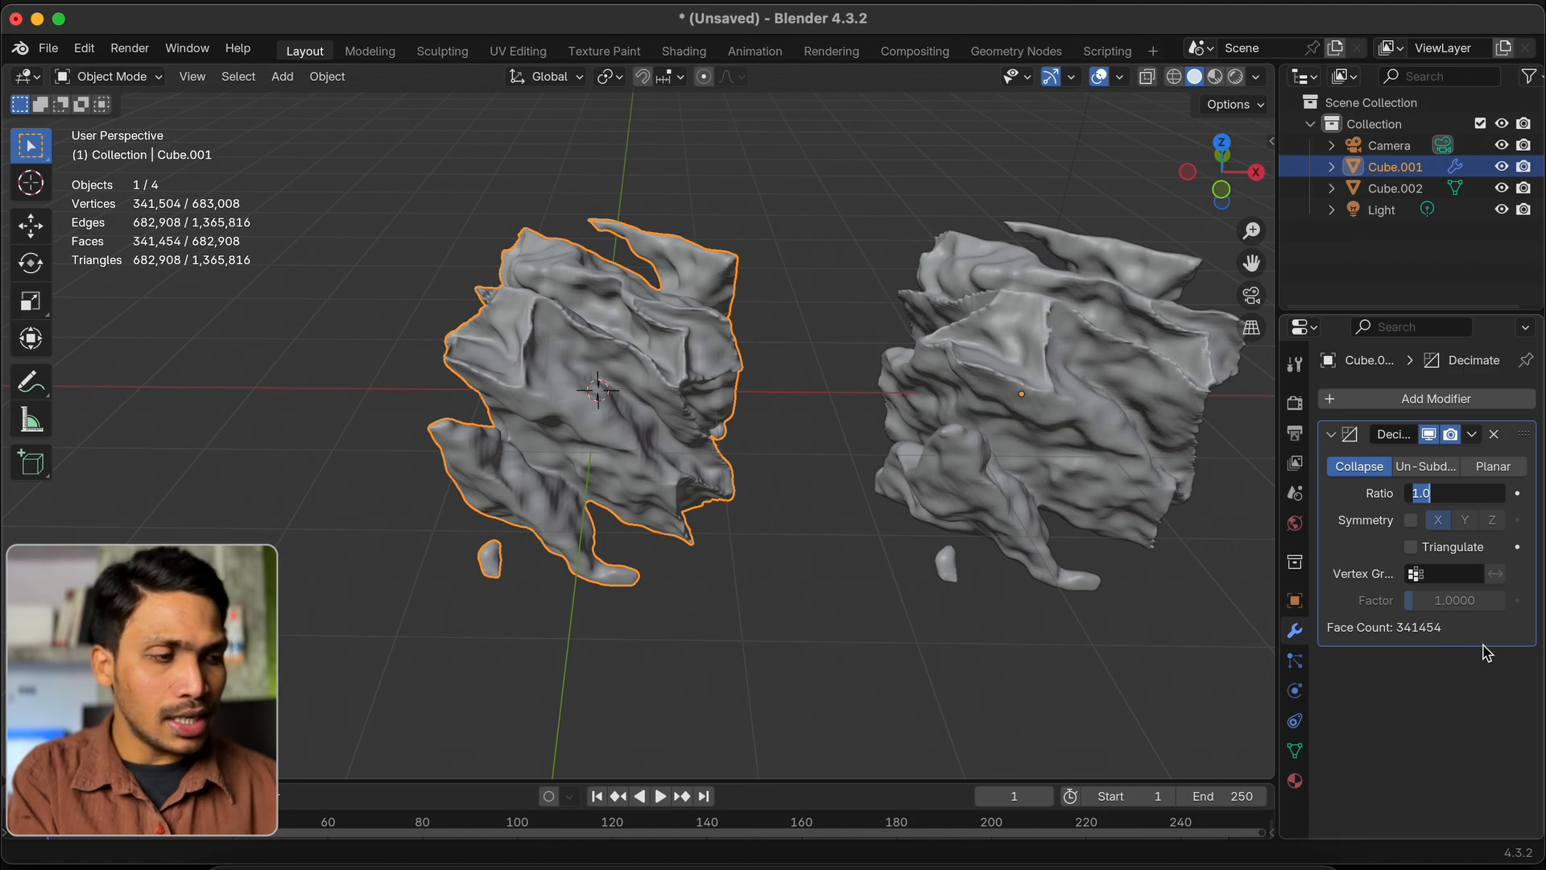
{"action": "key", "text": "BackSpace"}
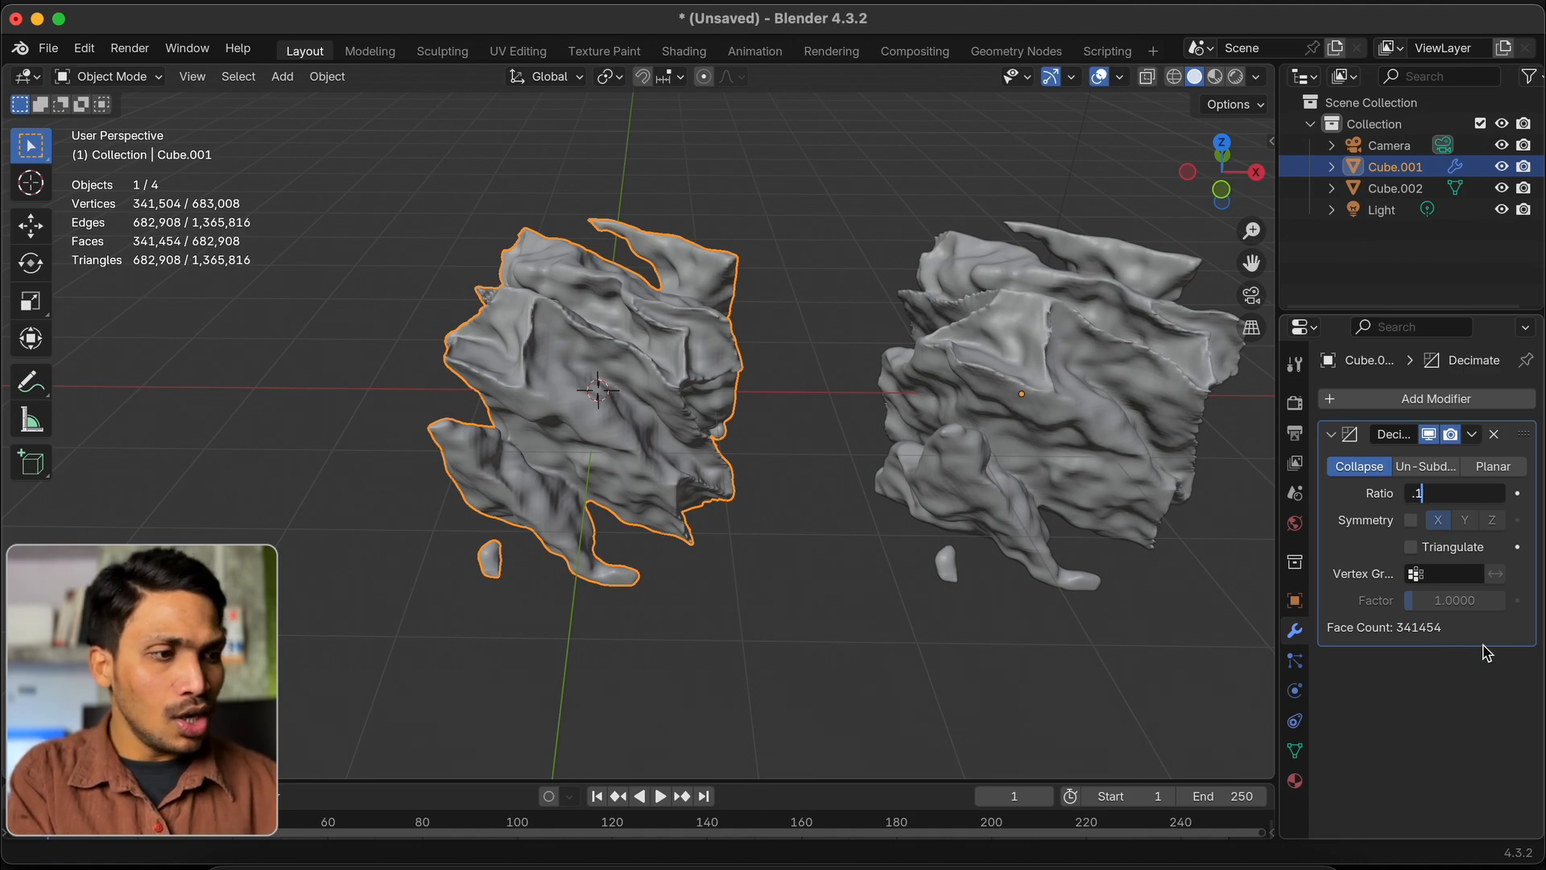
{"action": "key", "text": "Return"}
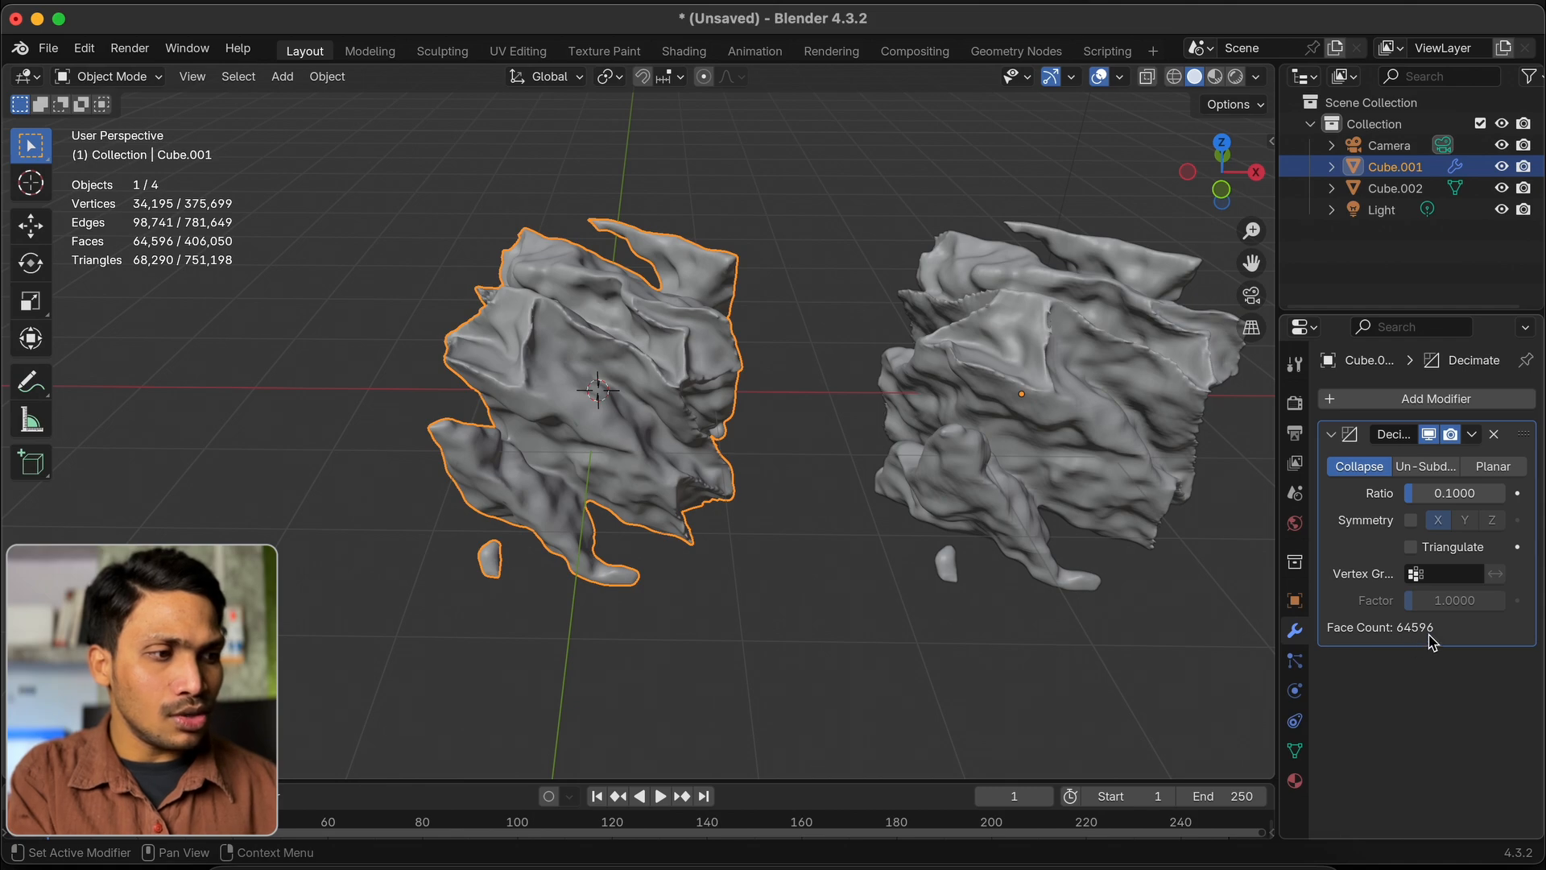
{"action": "middle_click_drag", "start_coordinate": [722, 394], "coordinate": [701, 399]}
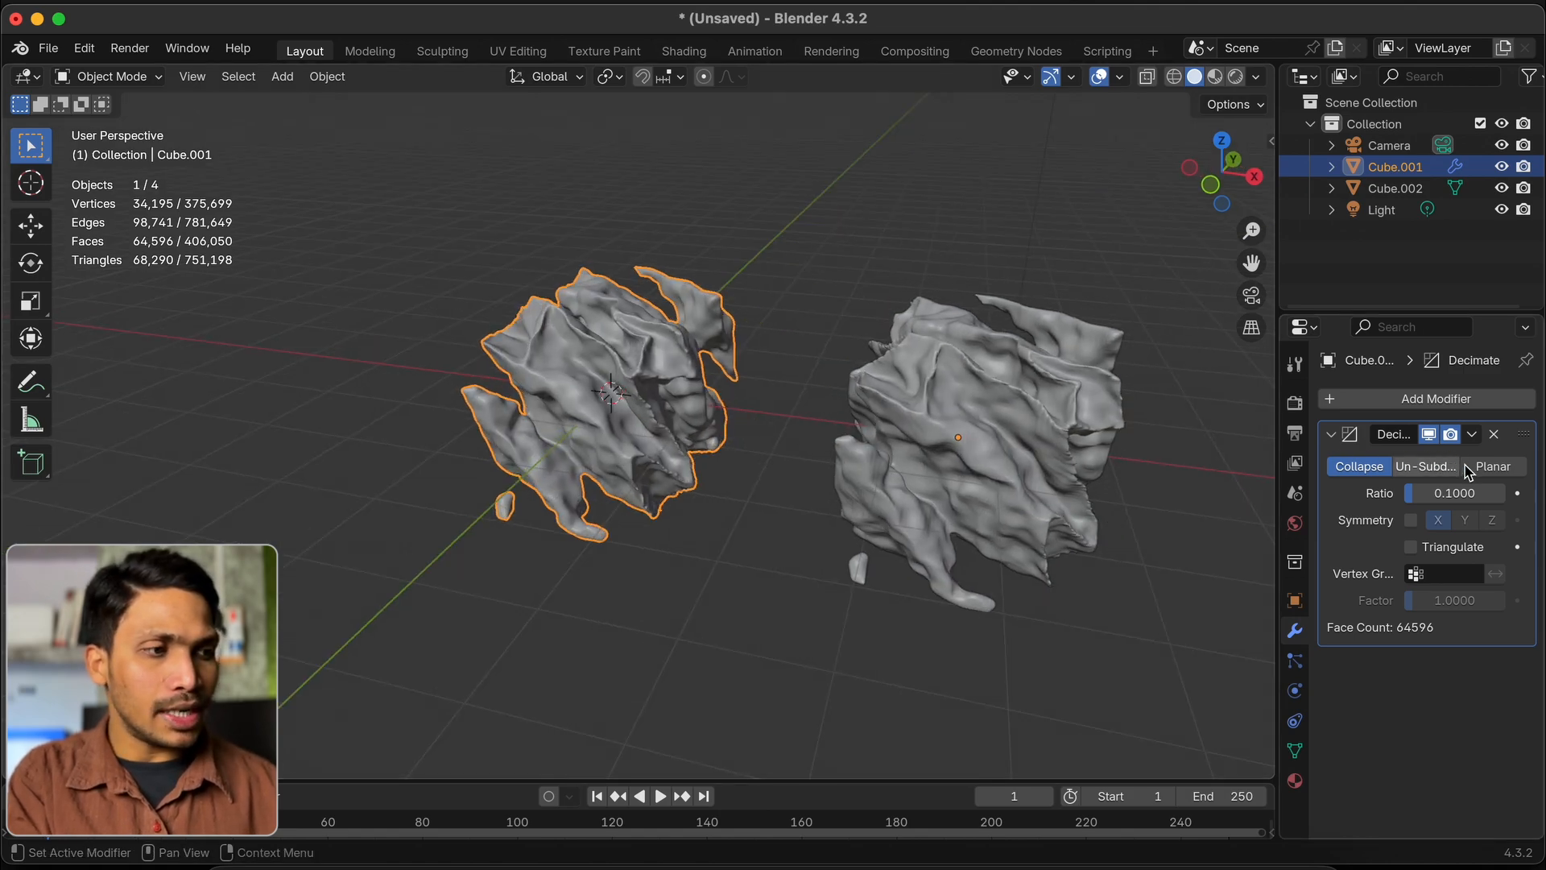
{"action": "left_click", "coordinate": [1472, 434]}
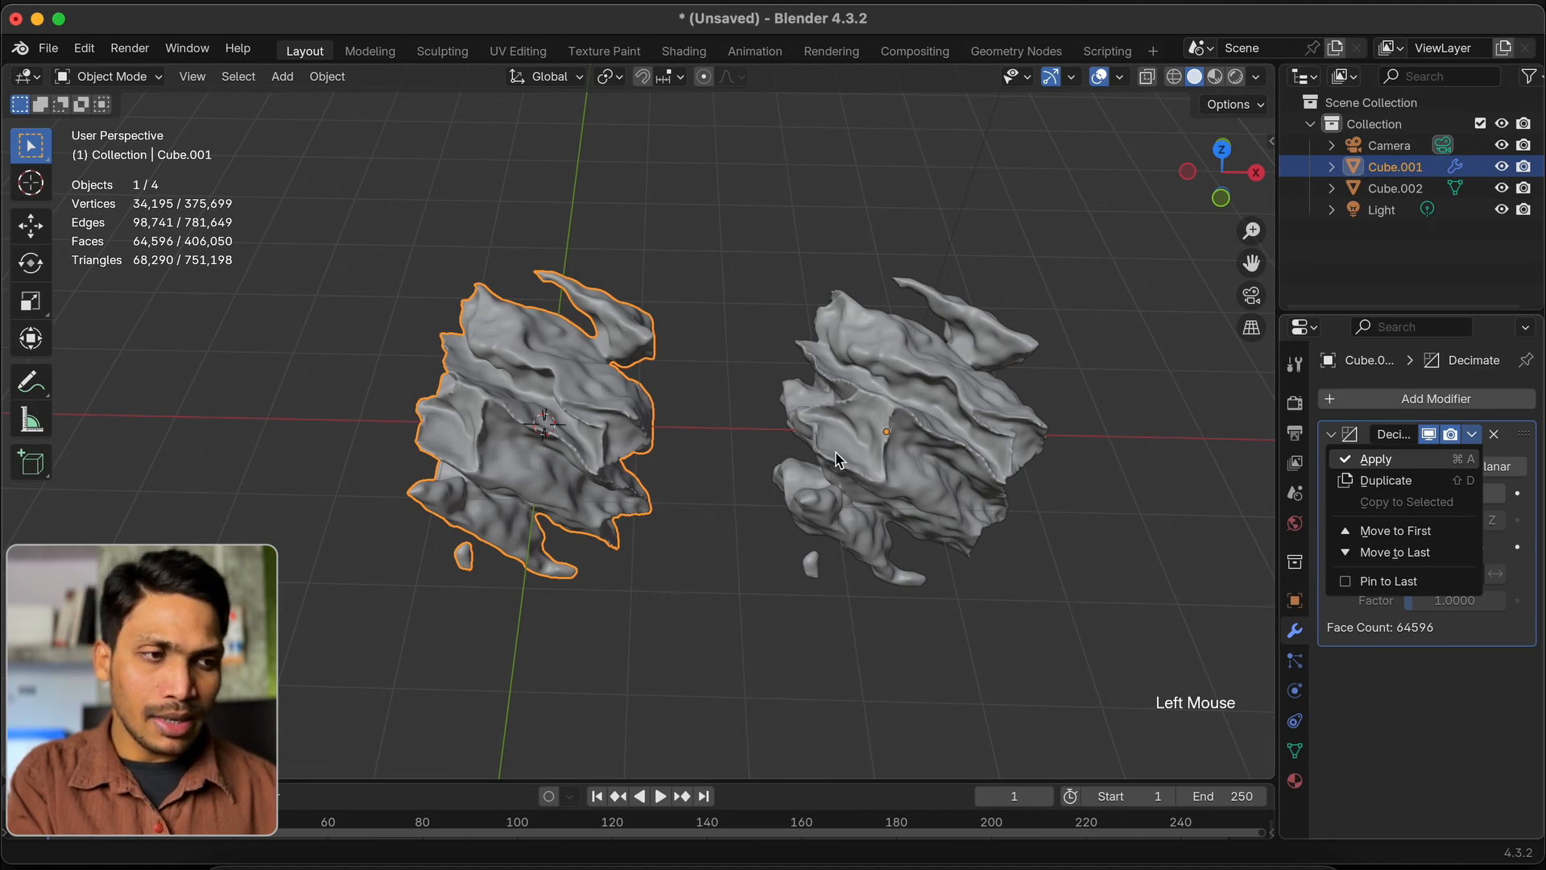
{"action": "key", "text": "Return"}
Step: Select all objects and compare the mesh density of the decimated original and the undecimated copy in Edit Mode
{"action": "key", "text": "a"}
{"action": "key", "text": "Tab"}
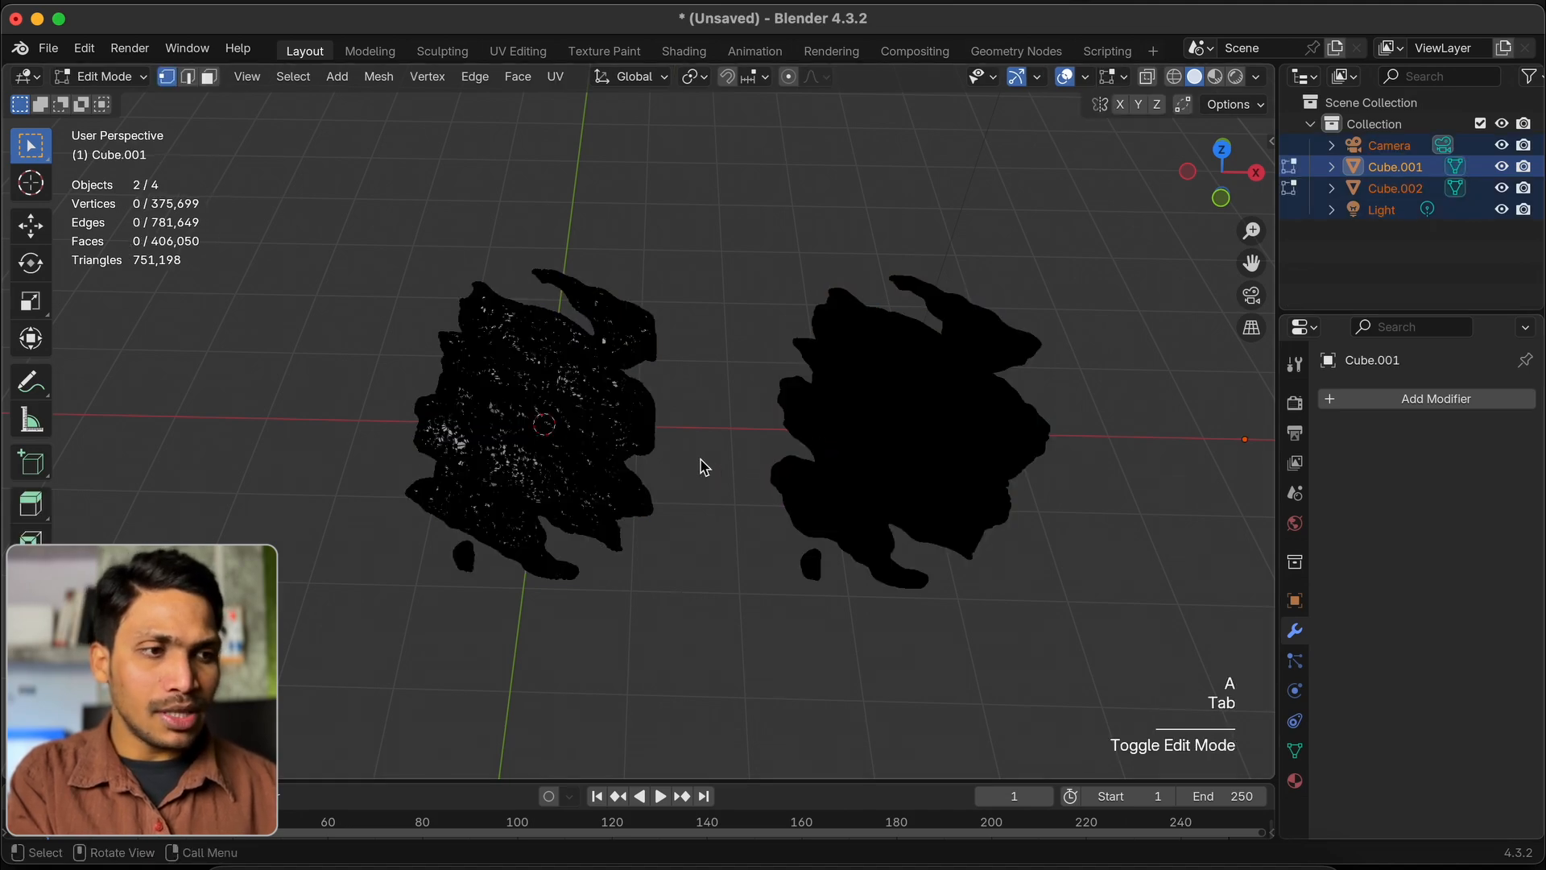
{"action": "left_click", "coordinate": [701, 464]}
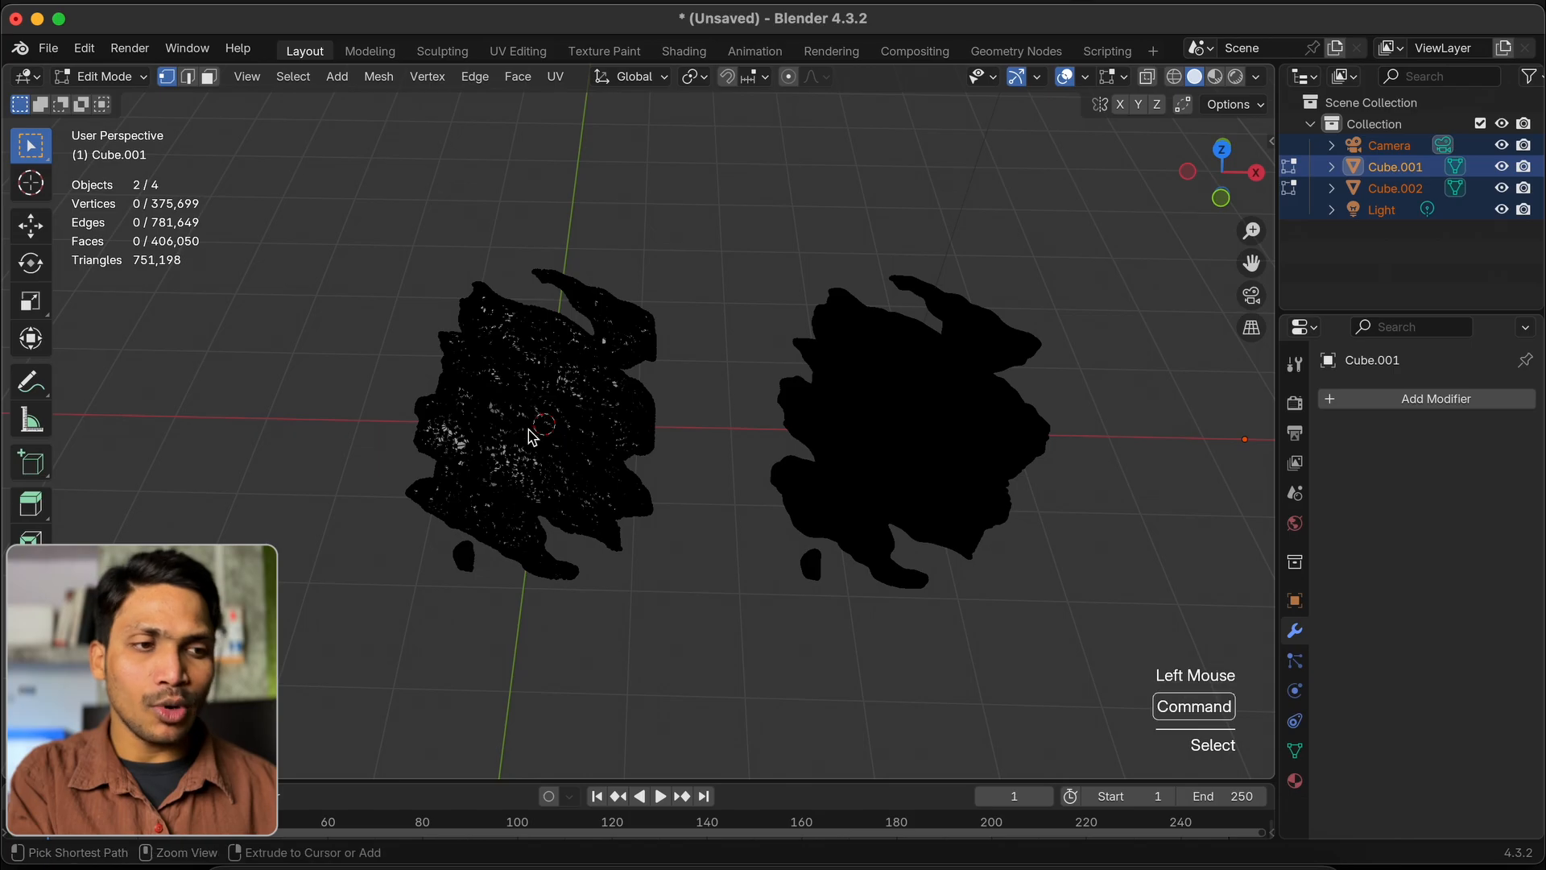
{"action": "scroll", "coordinate": [708, 428], "scroll_direction": "up", "scroll_amount": 5}
{"action": "scroll", "coordinate": [724, 429], "scroll_direction": "right", "scroll_amount": 1, "text": "shift"}
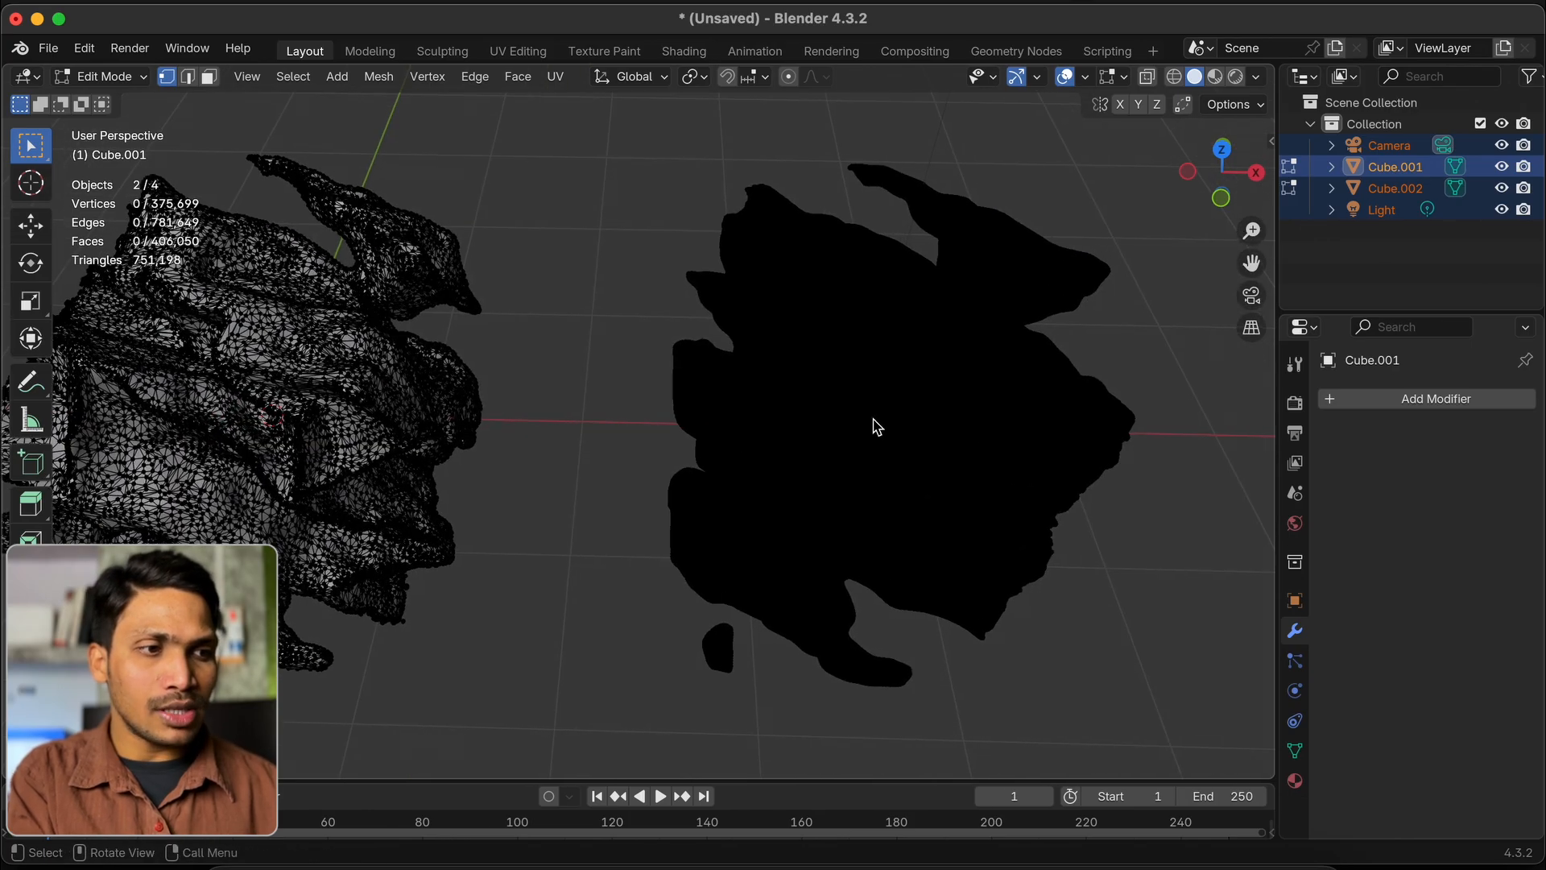
{"action": "scroll", "coordinate": [876, 427], "scroll_direction": "up", "scroll_amount": 8, "text": "super"}
{"action": "scroll", "coordinate": [876, 427], "scroll_direction": "down", "scroll_amount": 7, "text": "super"}
{"action": "scroll", "coordinate": [876, 427], "scroll_direction": "down", "scroll_amount": 5}
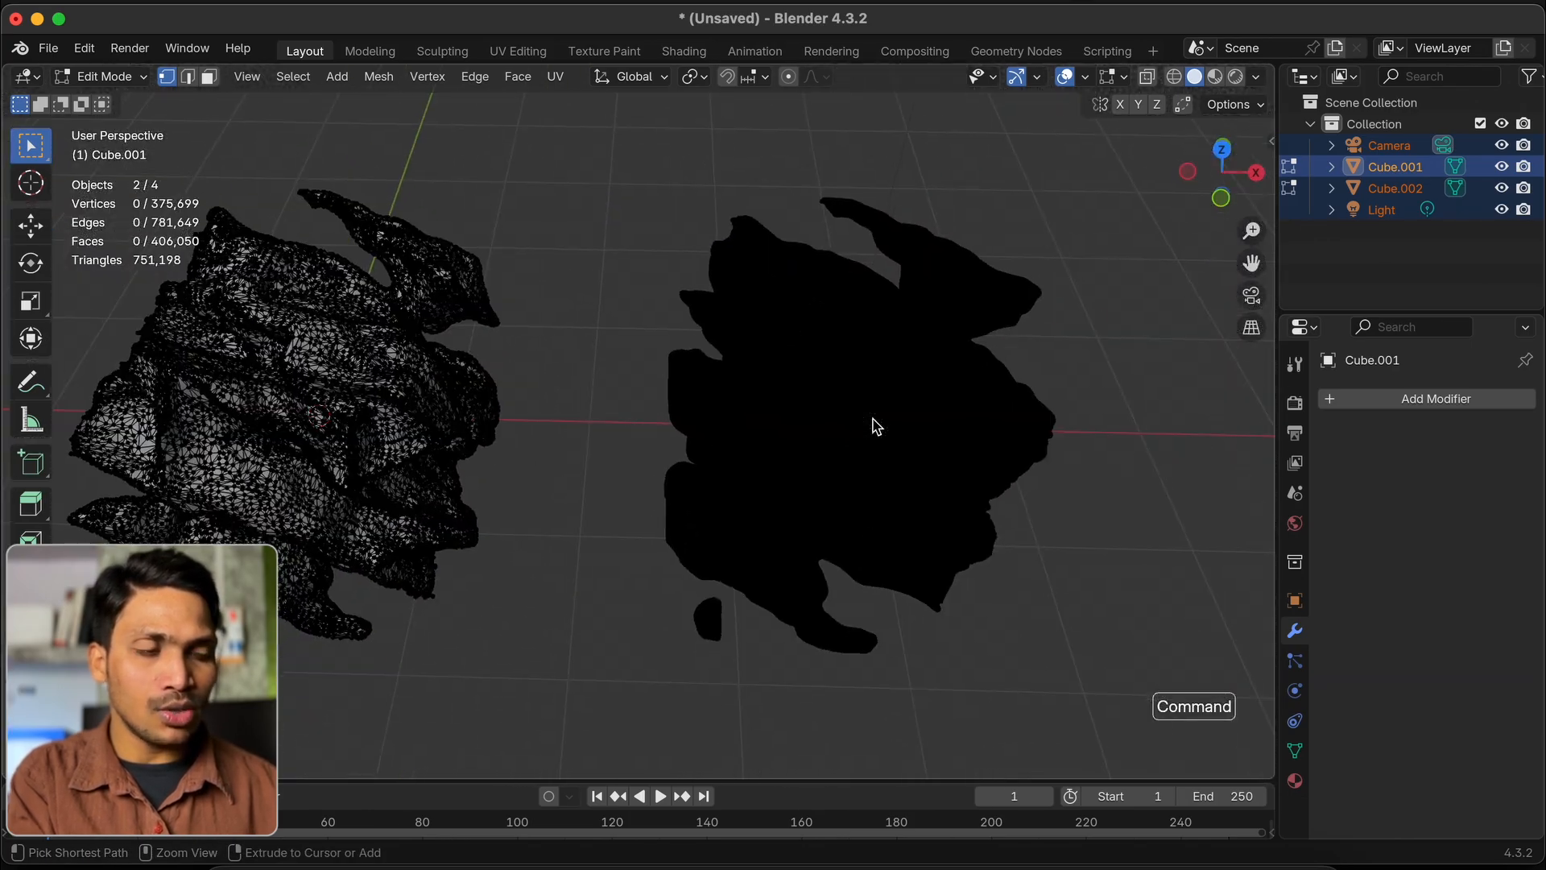